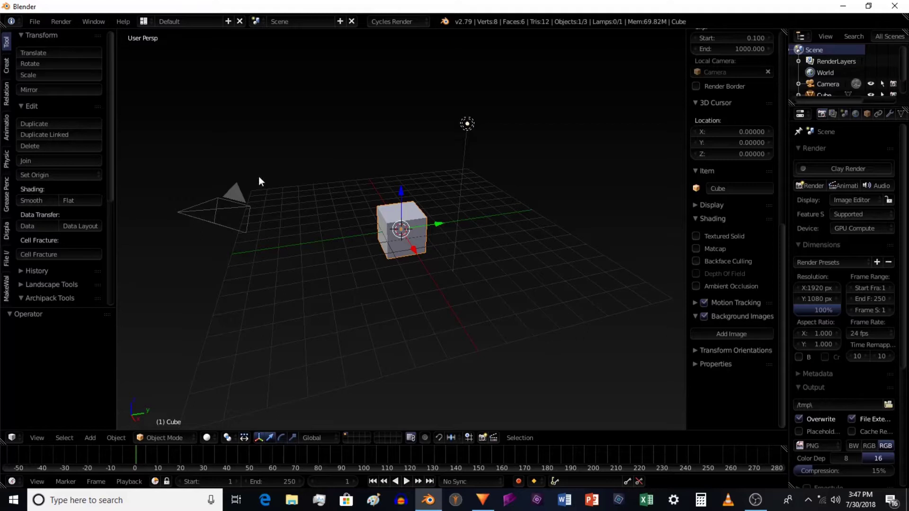
click(34, 22)
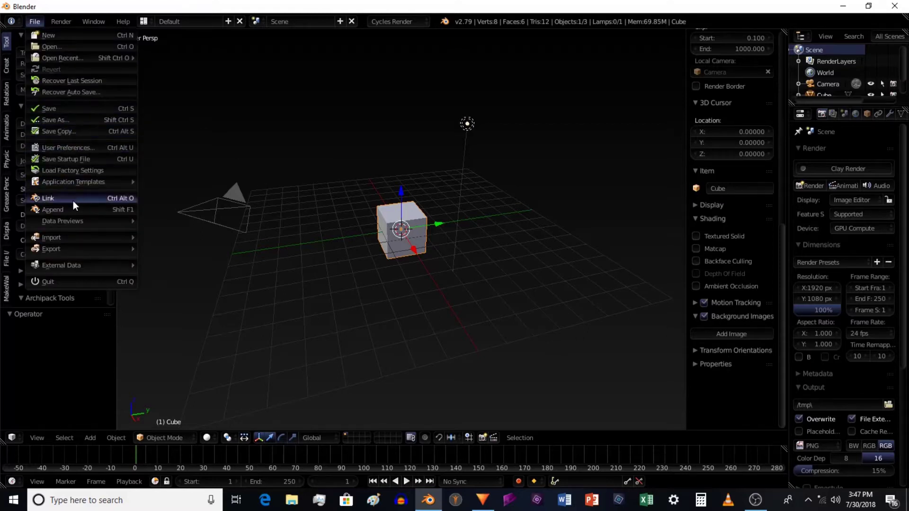
click(66, 146)
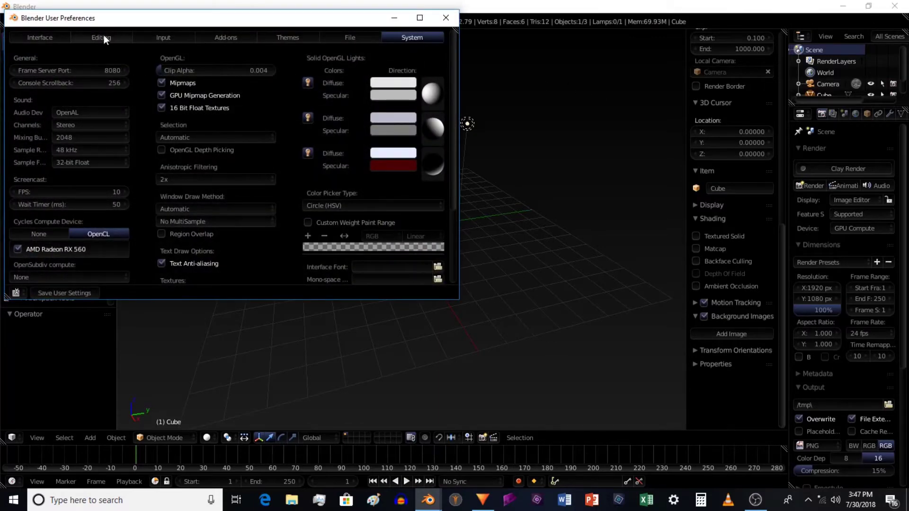
drag(151, 20, 252, 48)
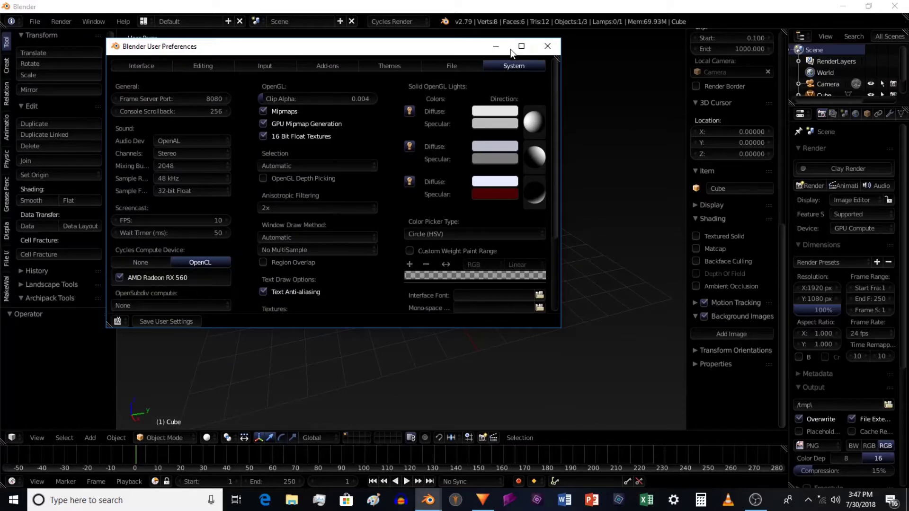
click(546, 46)
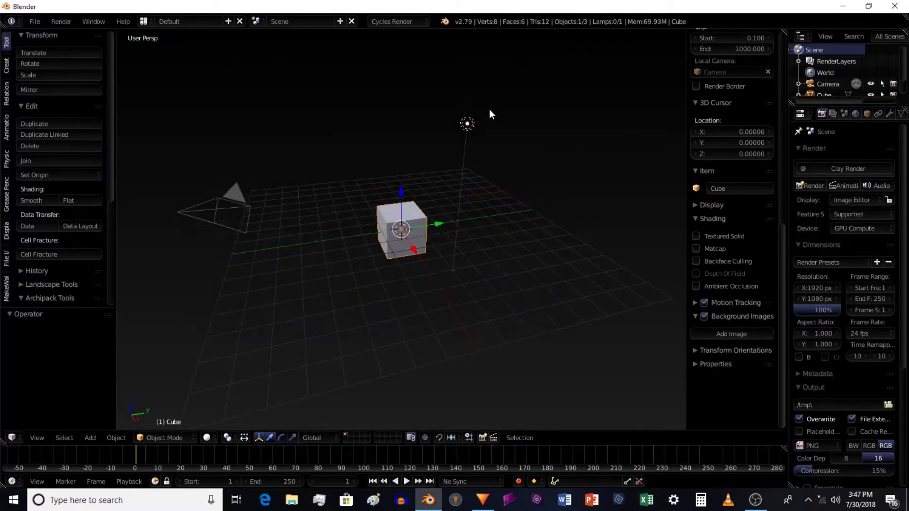
Apply the Blender 24X theme preset in the user preferences
key(ctrl+alt+u)
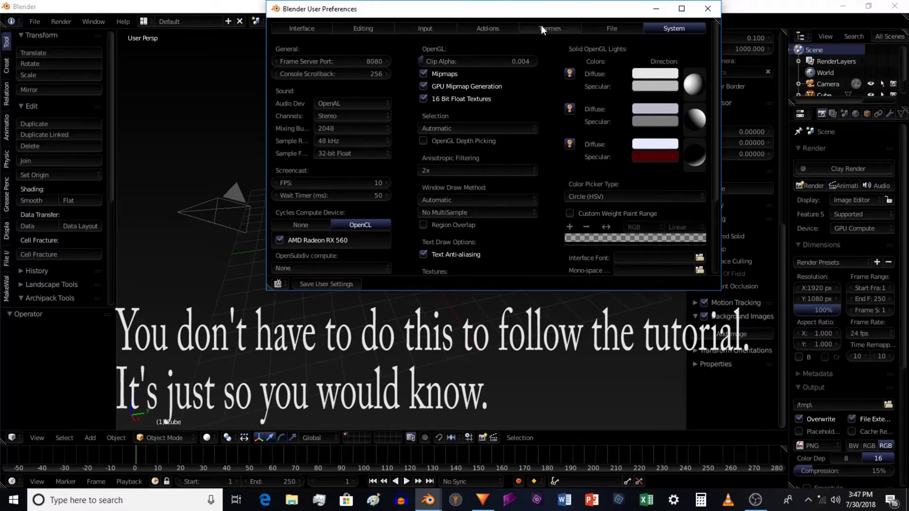
click(521, 28)
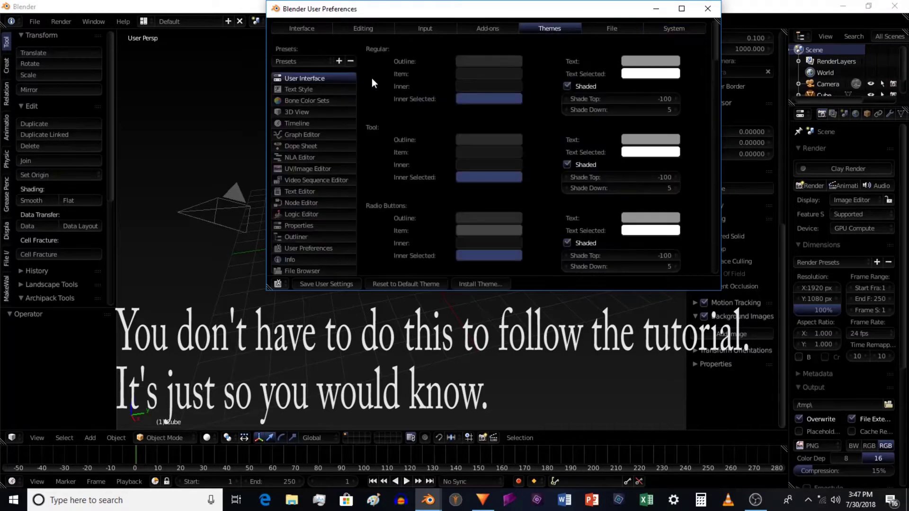
click(323, 60)
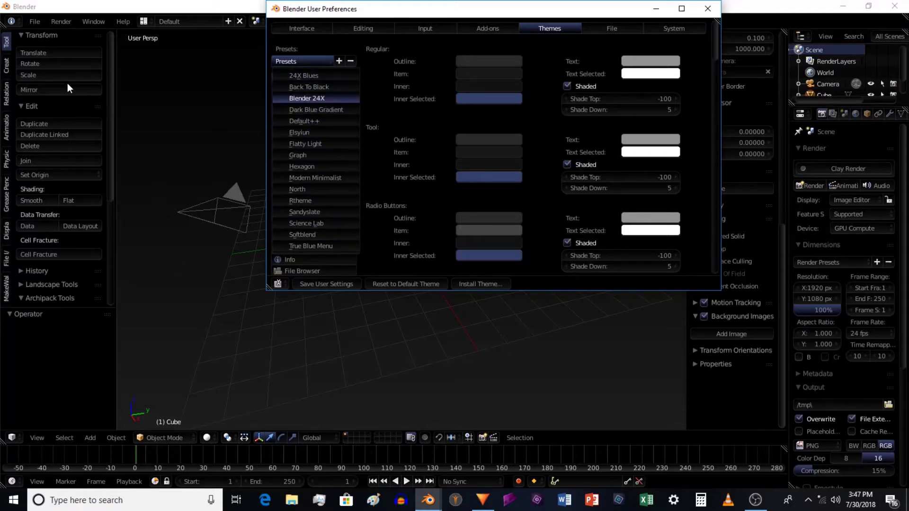
key(Return)
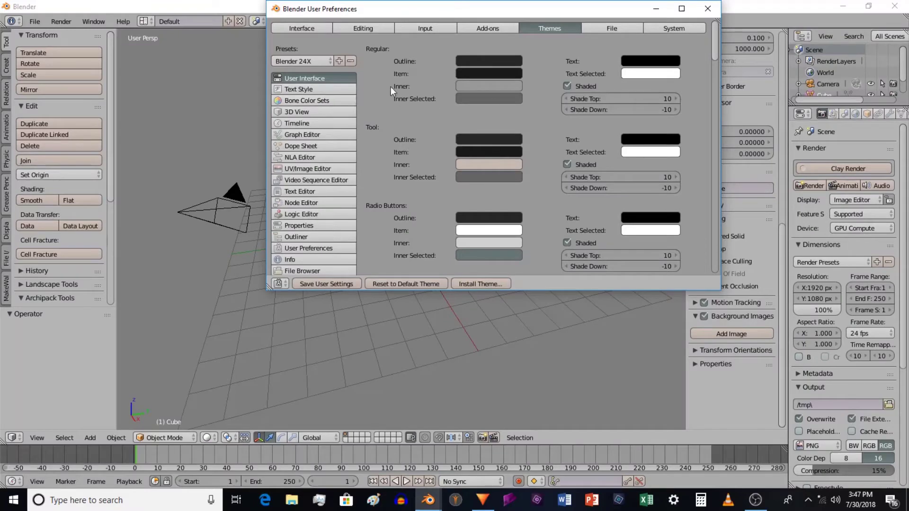
Apply the Back To Black theme preset and close the user preferences
click(306, 63)
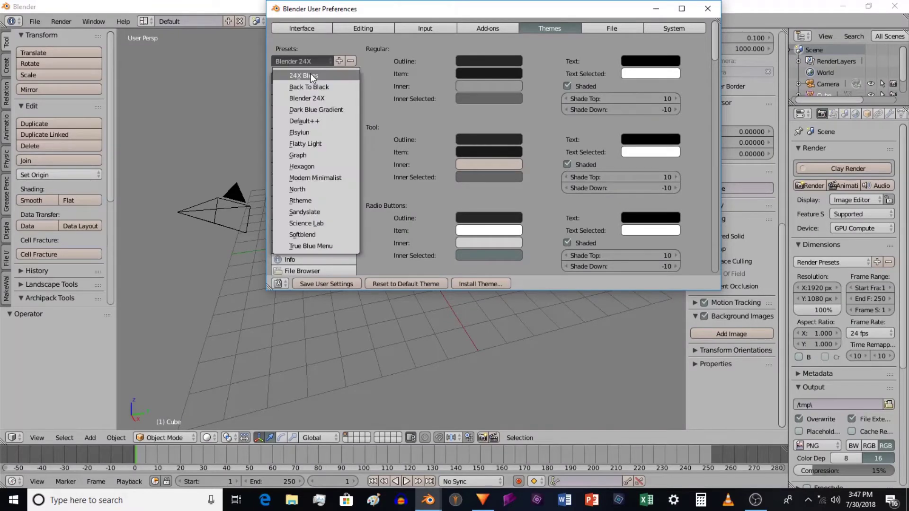
click(316, 87)
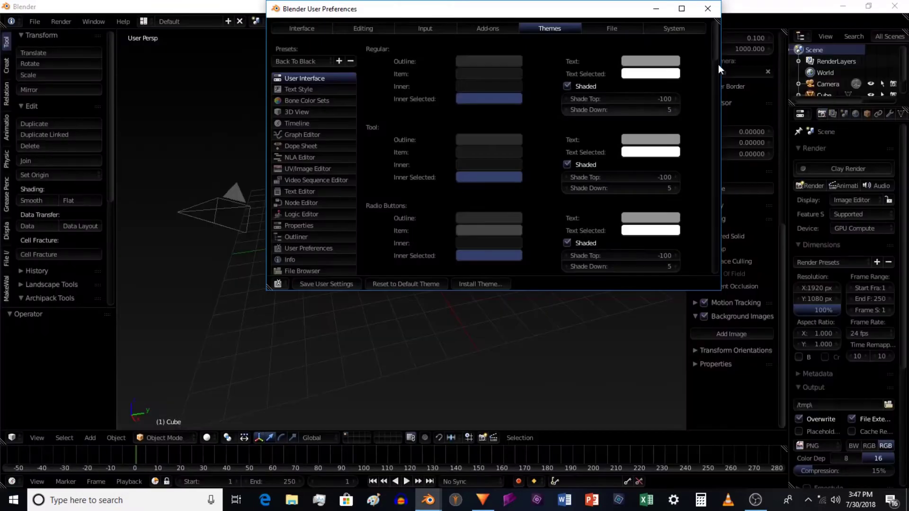
click(708, 9)
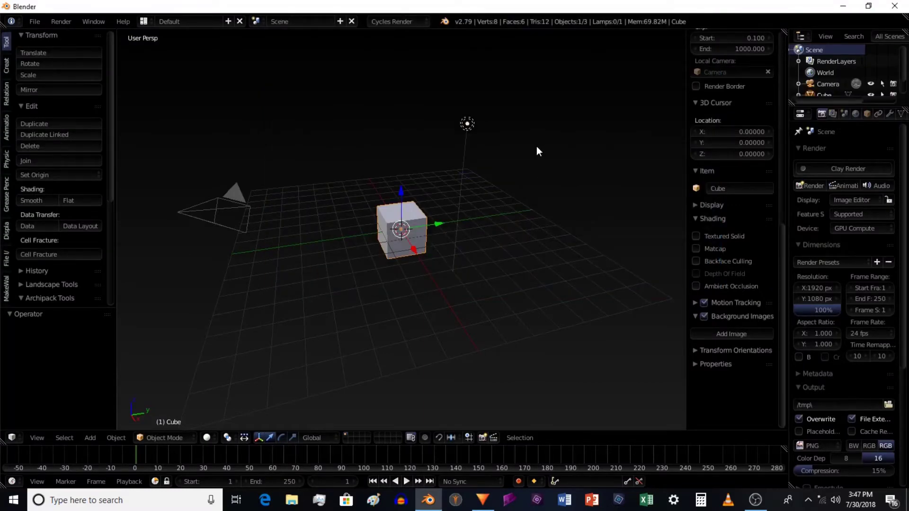
Delete all objects in the default scene, including the cube, camera and lamp
key(a)
key(a)
key(x)
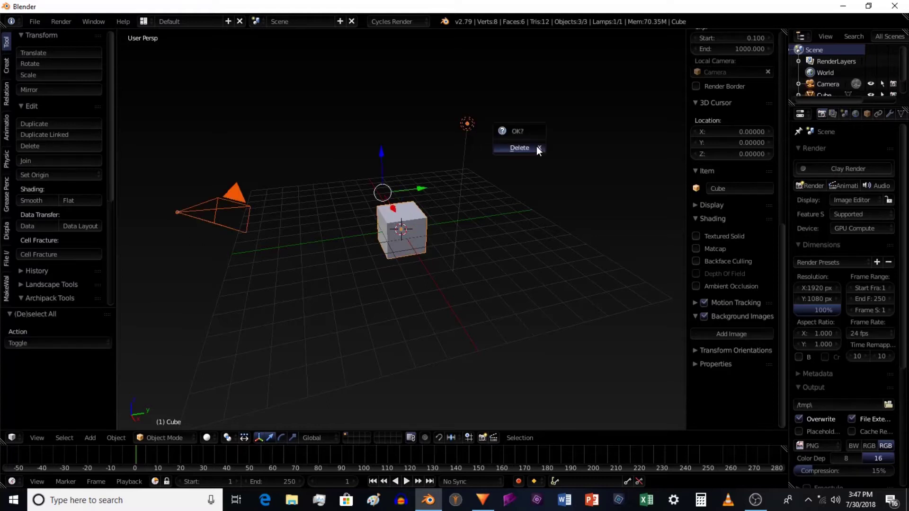
click(536, 146)
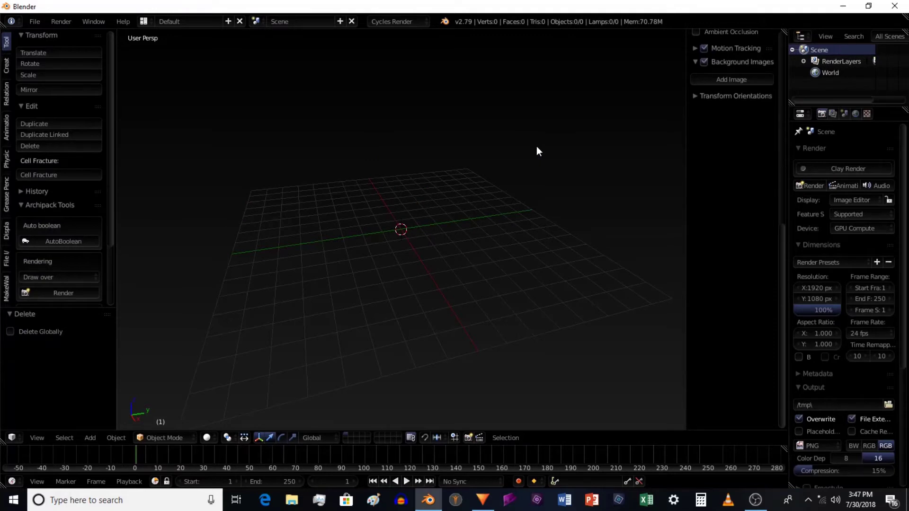
Add a cylinder mesh at the centre of the empty scene
key(shift+a)
mouse_move(536, 147)
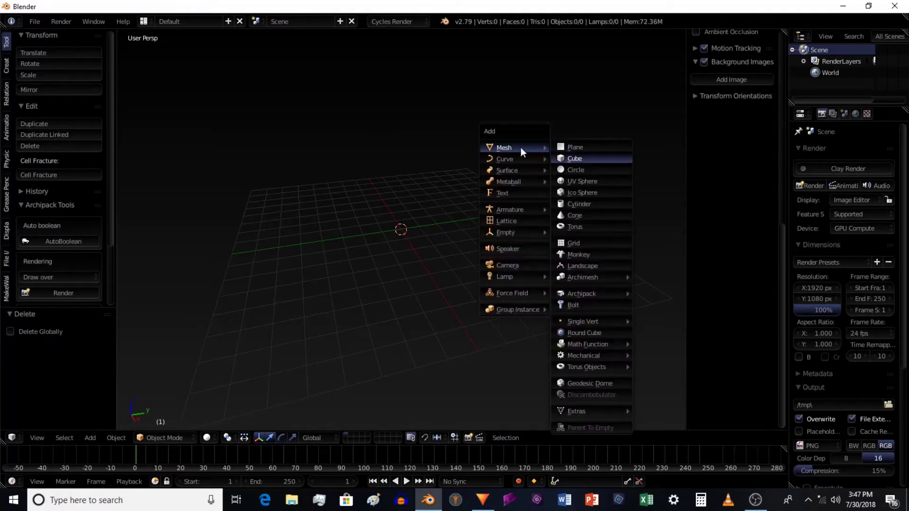
click(581, 204)
middle_drag(547, 177, 363, 186)
key(r)
key(0)
key(Return)
middle_drag(446, 175, 530, 203)
key(r)
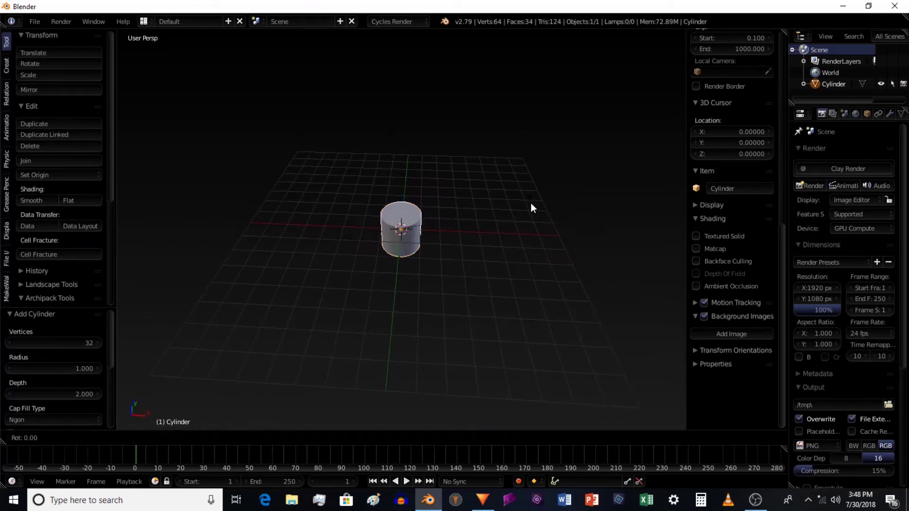
key(y)
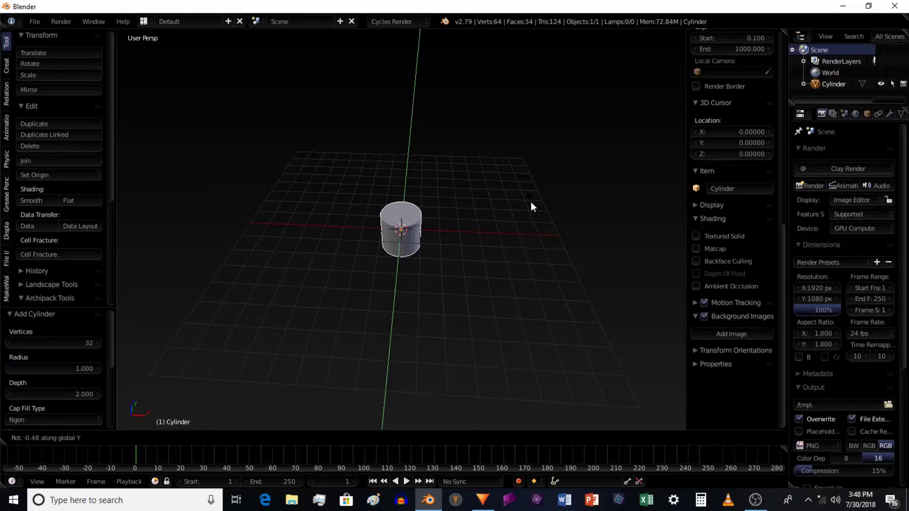
key(Return)
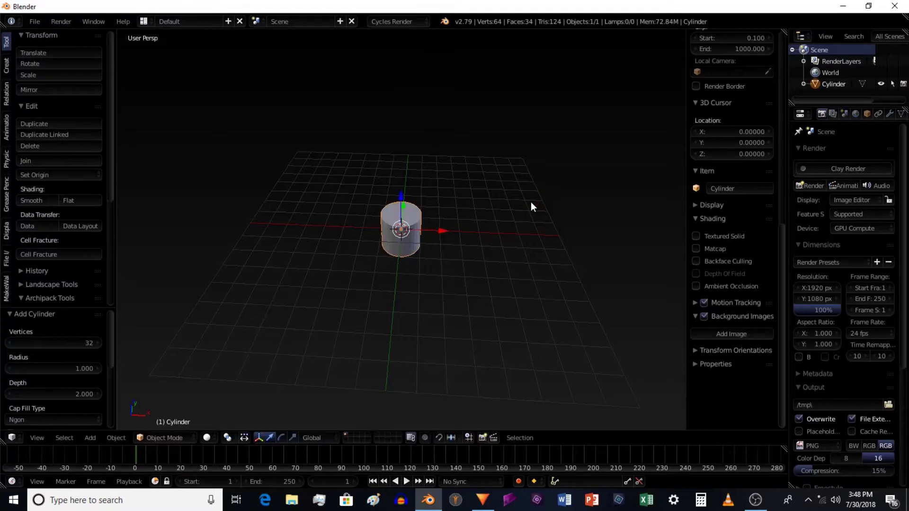
Rotate the cylinder 90° about the global Y axis so it lies on its side
key(r)
key(y)
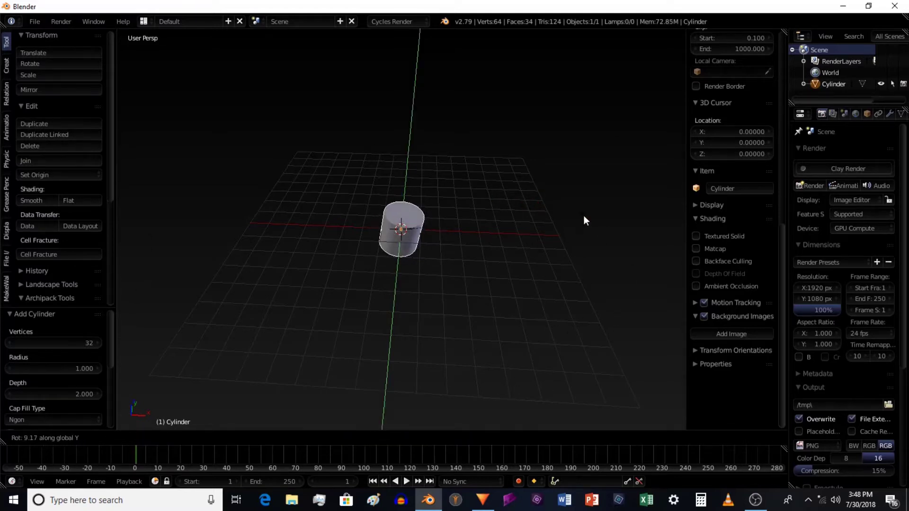
text(90)
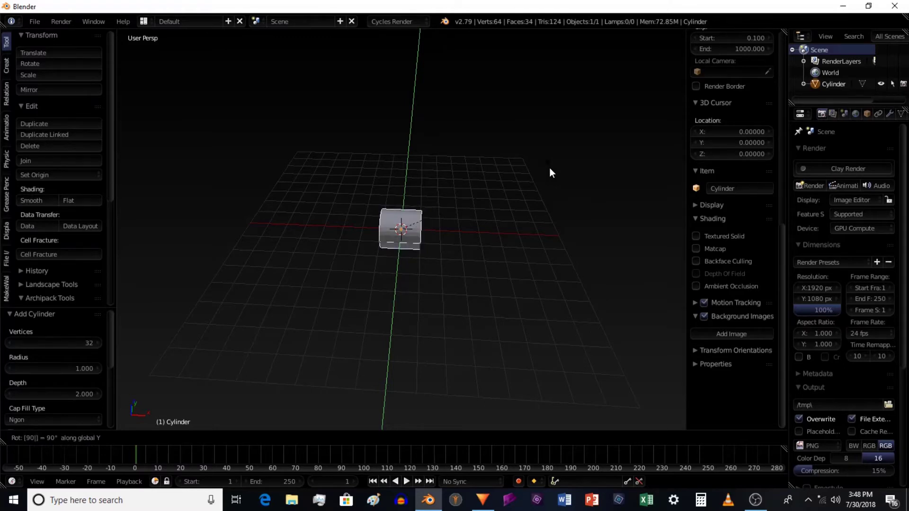
key(Return)
middle_drag(547, 166, 573, 177)
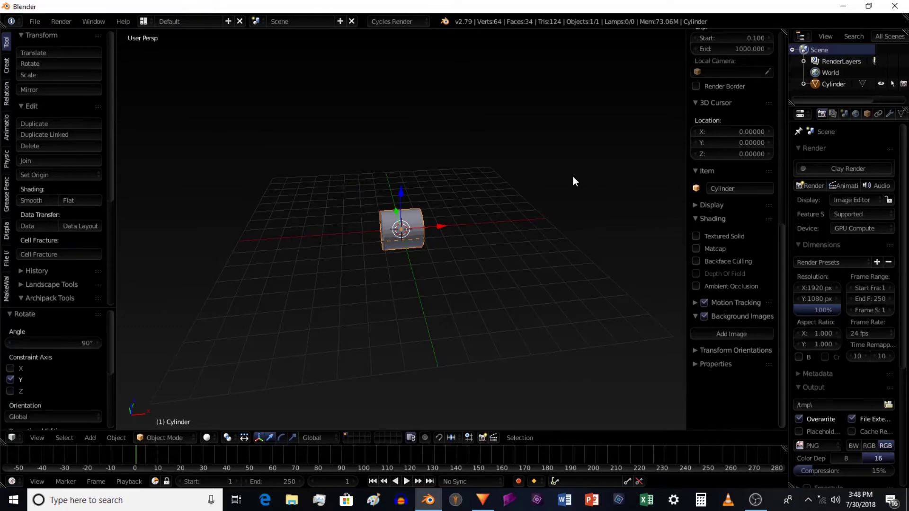
Inspect the rotated cylinder from several angles and distances, and recentre the view on it
scroll(573, 178, up, 10)
scroll(554, 176, down, 7)
middle_drag(539, 179, 587, 178)
scroll(537, 177, down, 6)
scroll(538, 178, up, 3)
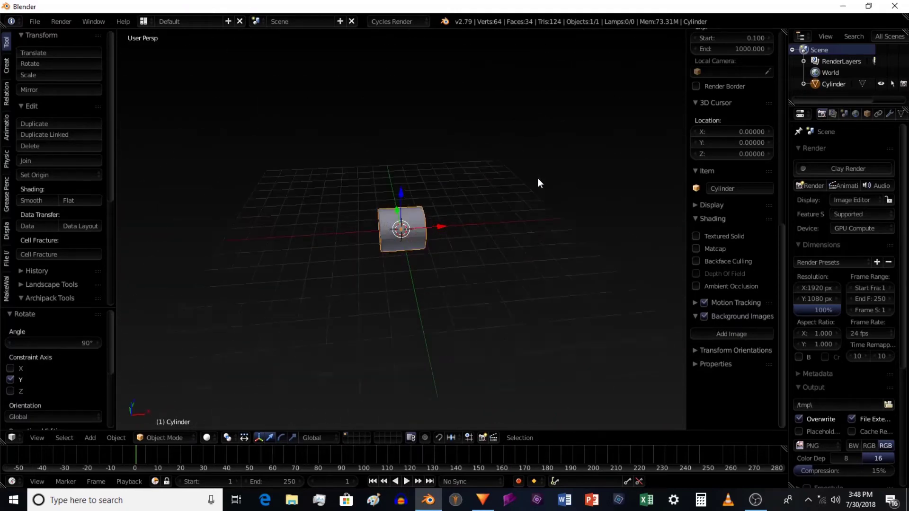
scroll(538, 178, up, 8)
scroll(538, 178, down, 10)
middle_drag(541, 165, 437, 194)
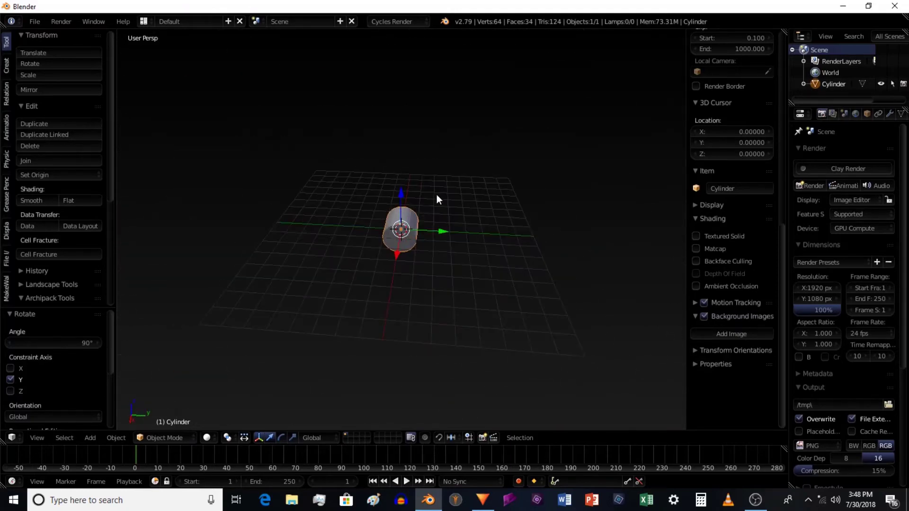
middle_drag(581, 195, 218, 189)
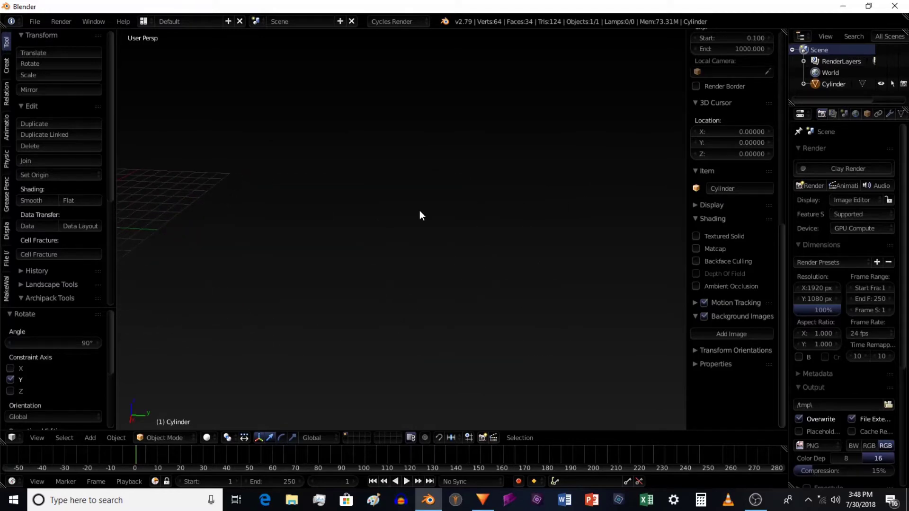
key(KP_Decimal)
middle_drag(417, 213, 461, 286)
scroll(556, 211, down, 5)
Enter Edit Mode on the cylinder, switch to edge selection and select individual side edges
key(Tab)
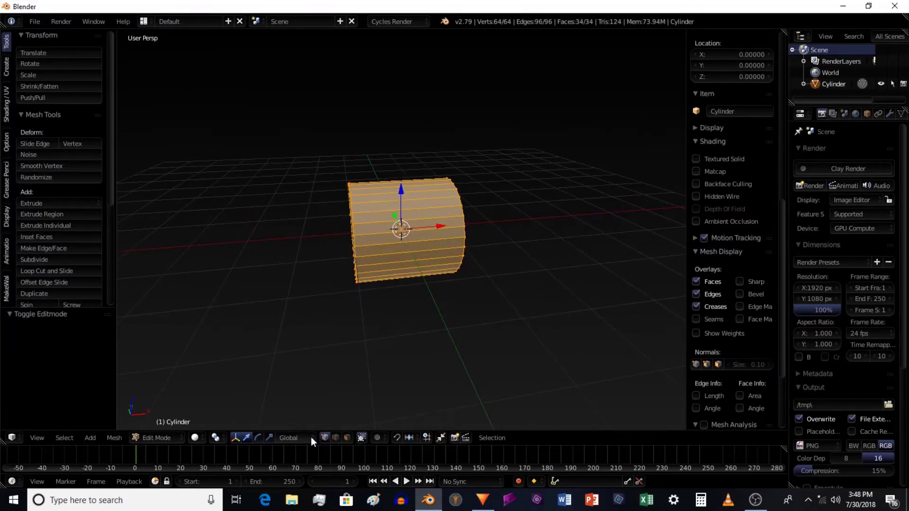
click(336, 438)
middle_drag(361, 342, 421, 210)
right_click(421, 208)
right_click(427, 266)
Switch to face selection and select several individual side faces of the cylinder one after another
click(347, 438)
middle_drag(473, 345, 404, 217)
right_click(400, 239)
right_click(391, 258)
right_click(409, 202)
right_click(415, 217)
right_click(393, 247)
Switch to vertex selection and select the whole ring of vertices around the cylinder's +X end
click(325, 438)
middle_drag(455, 341, 521, 258)
right_click(436, 201)
scroll(732, 237, down, 2)
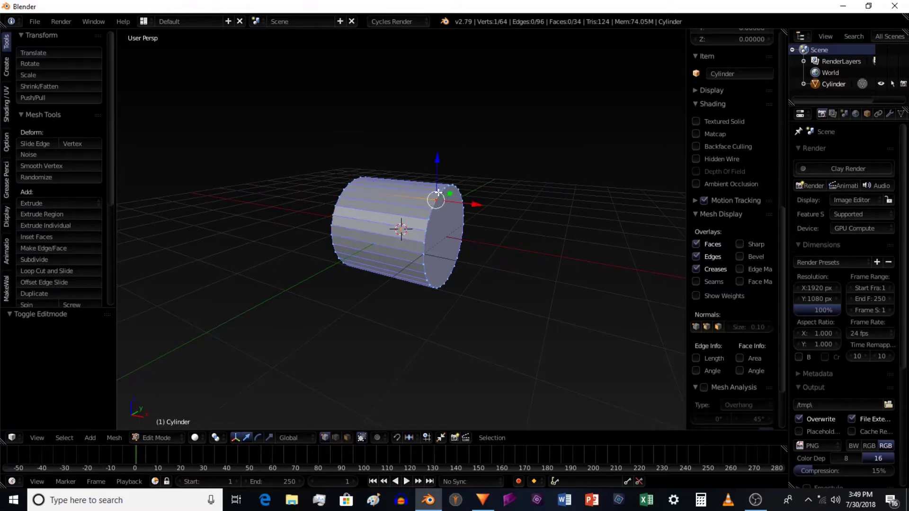
alt+right_click(440, 194)
middle_drag(410, 233, 641, 250)
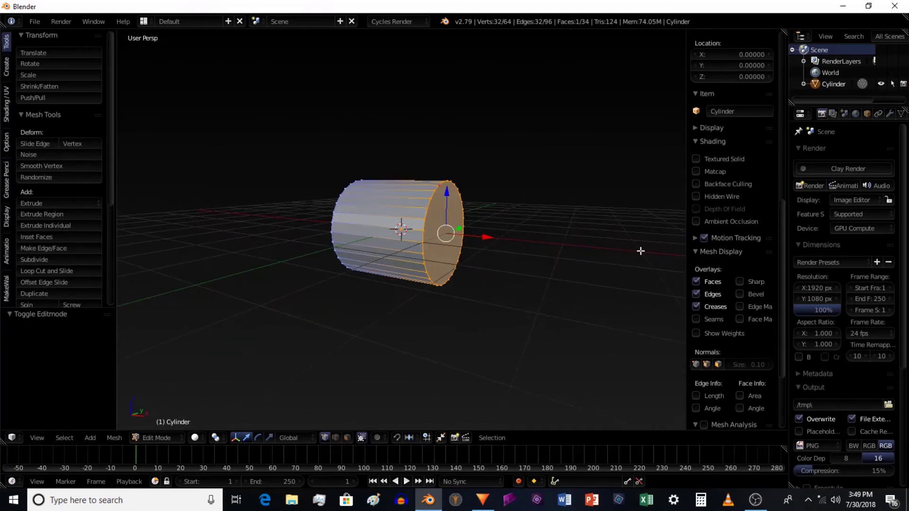
Scale the selected end ring to 0 so that end of the cylinder tapers to a point
key(s)
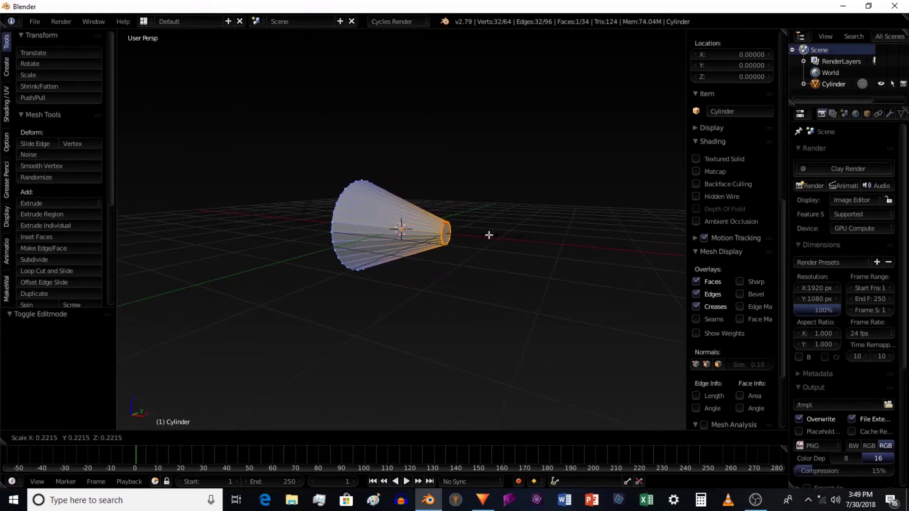
key(0)
key(Return)
middle_drag(489, 235, 512, 254)
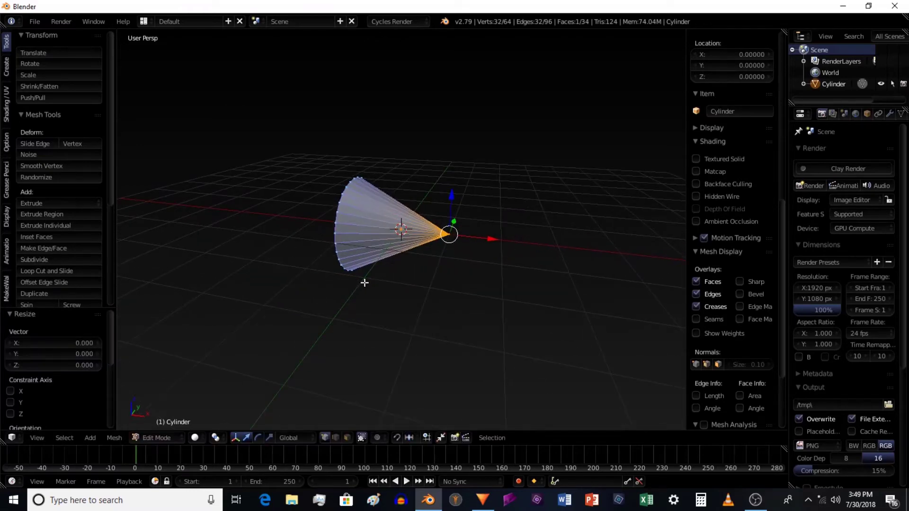
Add one loop cut around the cone and slide it toward the tip, with an edge slide of about -0.38
key(a)
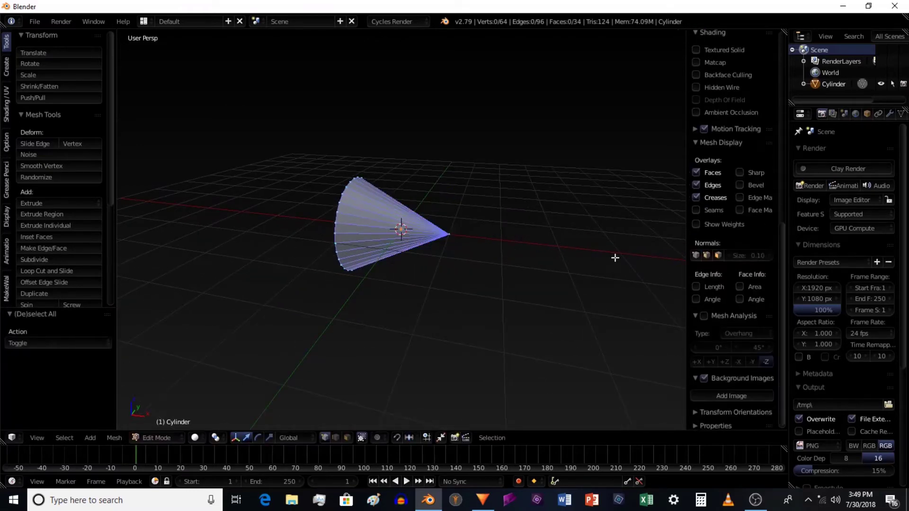
key(a)
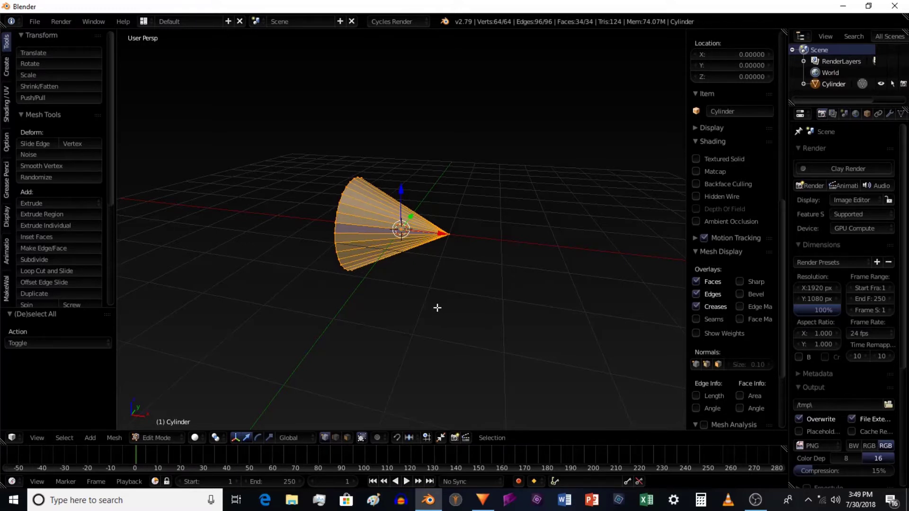
key(ctrl+r)
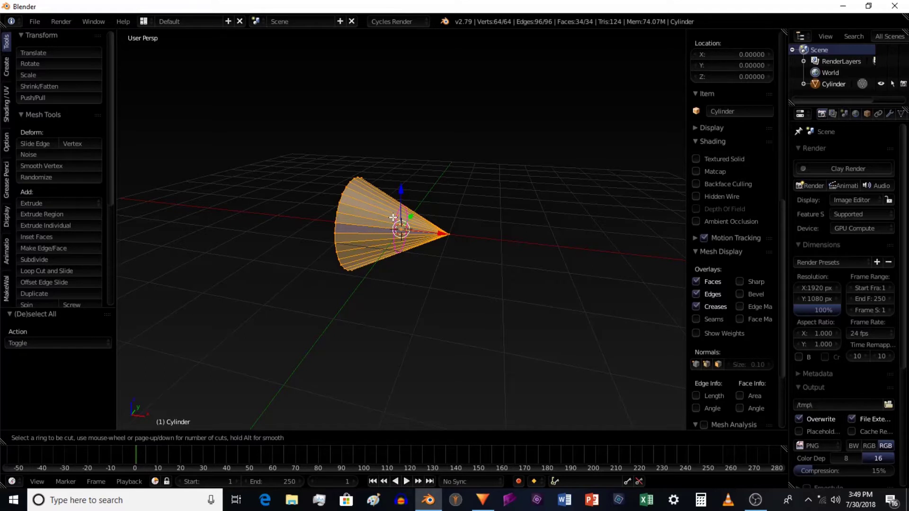
click(393, 217)
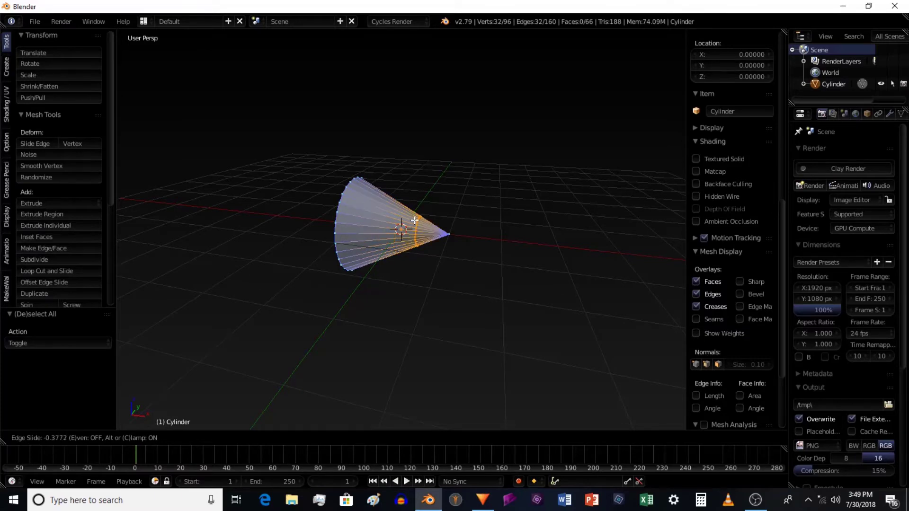
click(415, 220)
Scale the new edge loop up to about 2.144 to widen the cone near its tip
middle_drag(491, 268, 517, 235)
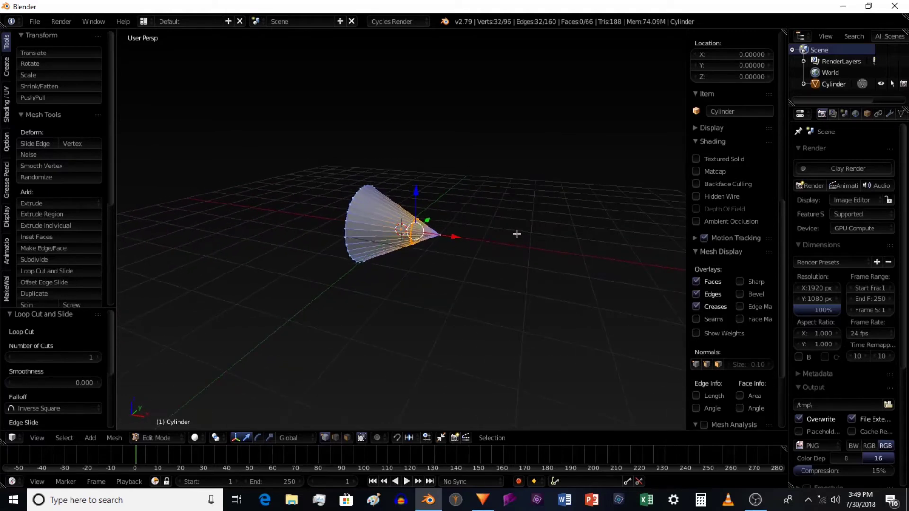
key(s)
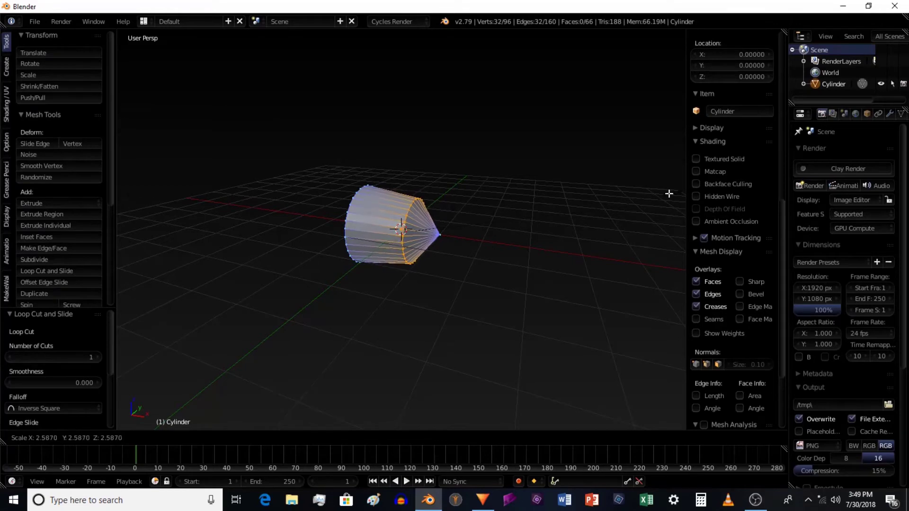
click(629, 197)
middle_drag(629, 197, 369, 230)
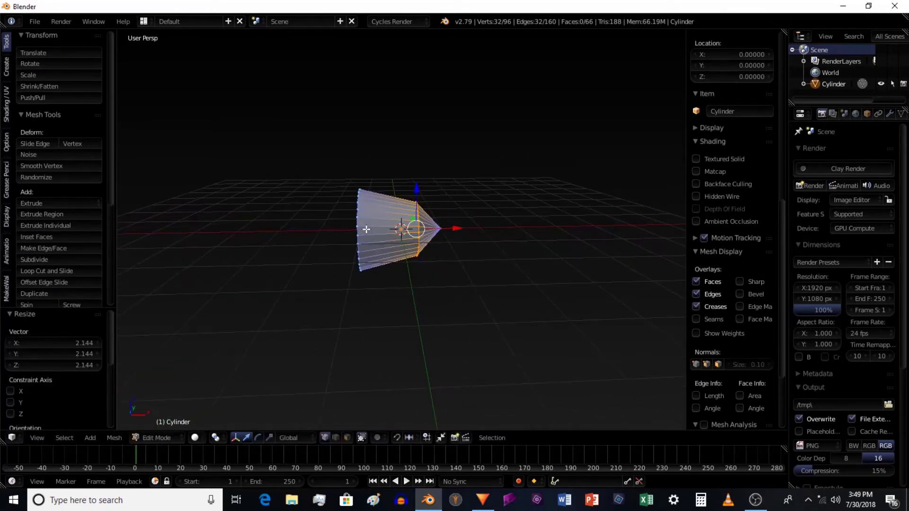
Select the ring of vertices at the shape's open -X end and scale it down to about 0.66
right_click(357, 217)
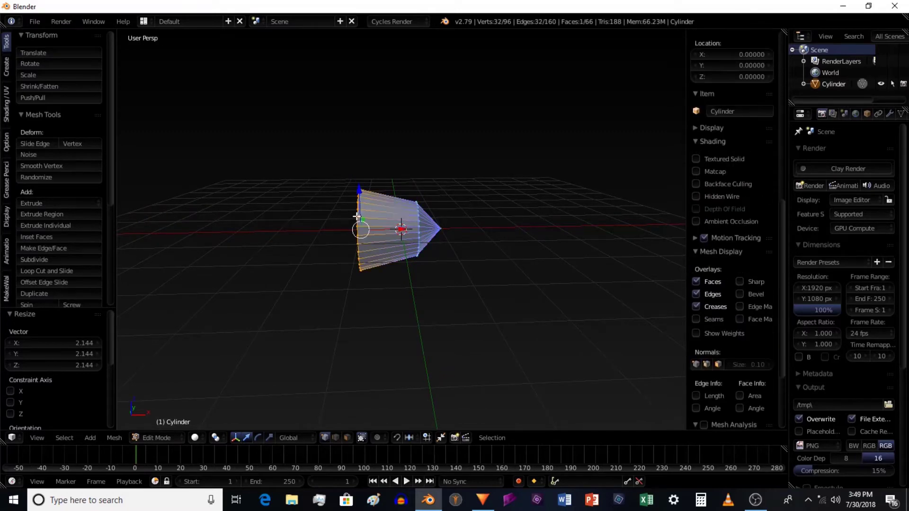
key(ctrl+z)
middle_drag(504, 319, 418, 162)
middle_drag(478, 271, 455, 286)
key(s)
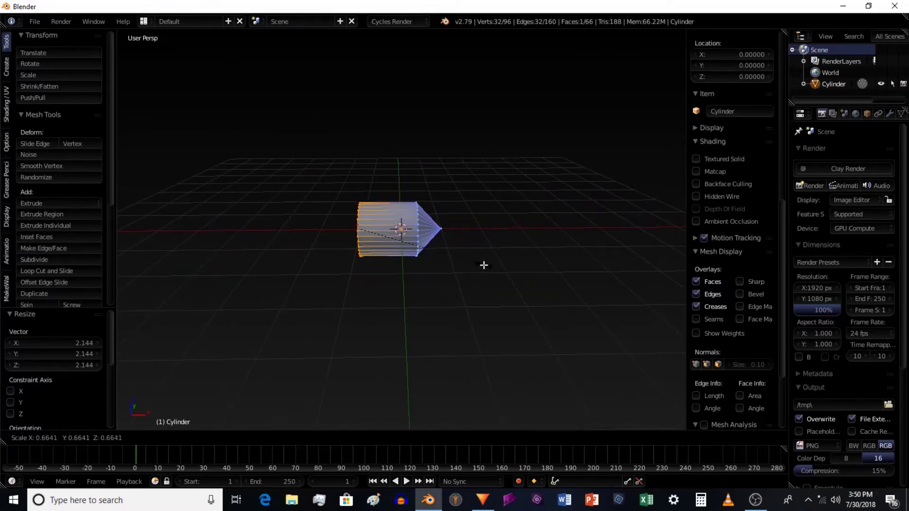
click(483, 264)
middle_drag(623, 240, 382, 214)
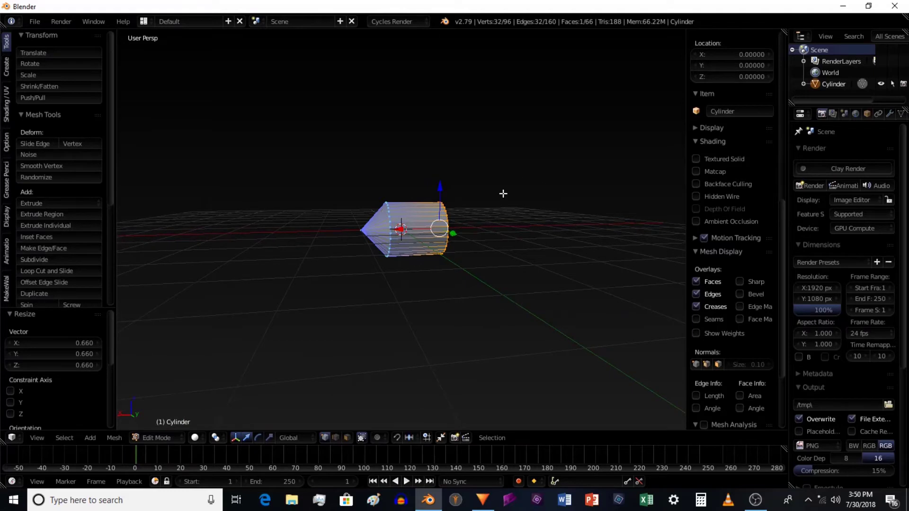
Widen the properties editor, add a Subdivision Surface modifier to the cylinder, and check the result in Object Mode
drag(788, 136, 717, 136)
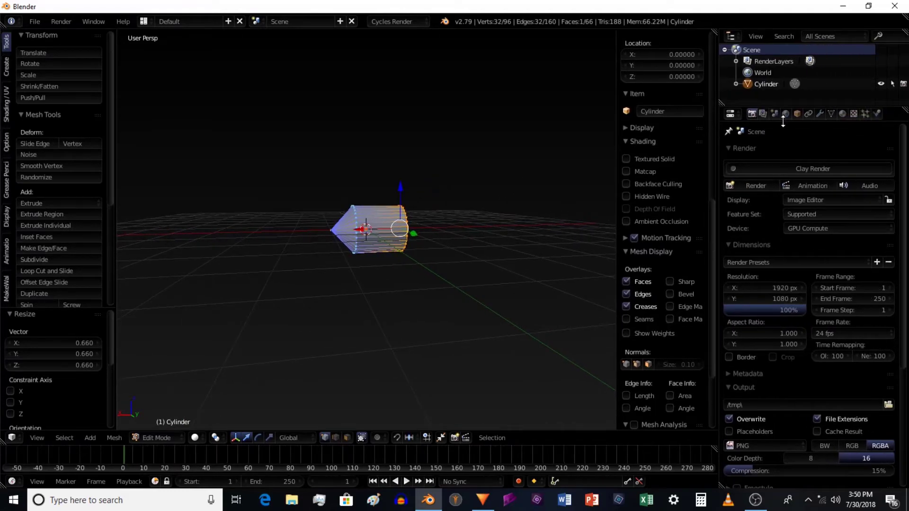
click(819, 113)
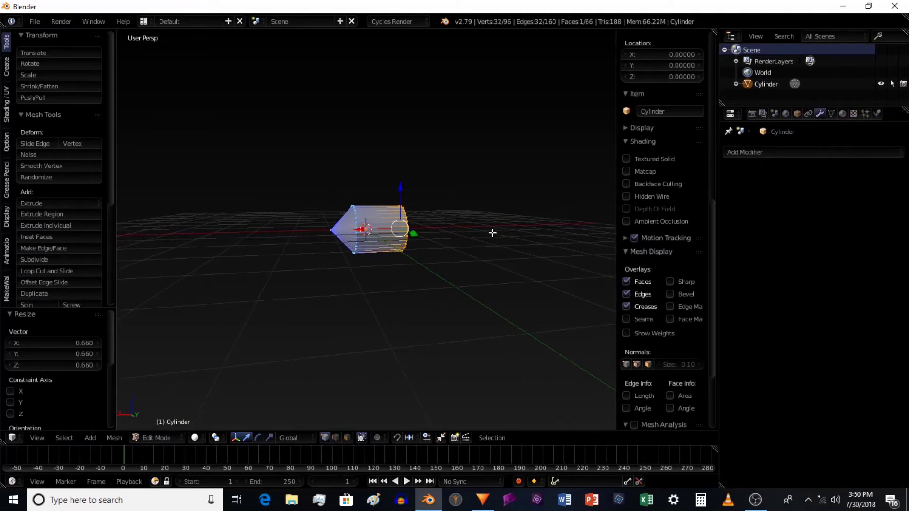
click(847, 153)
click(787, 152)
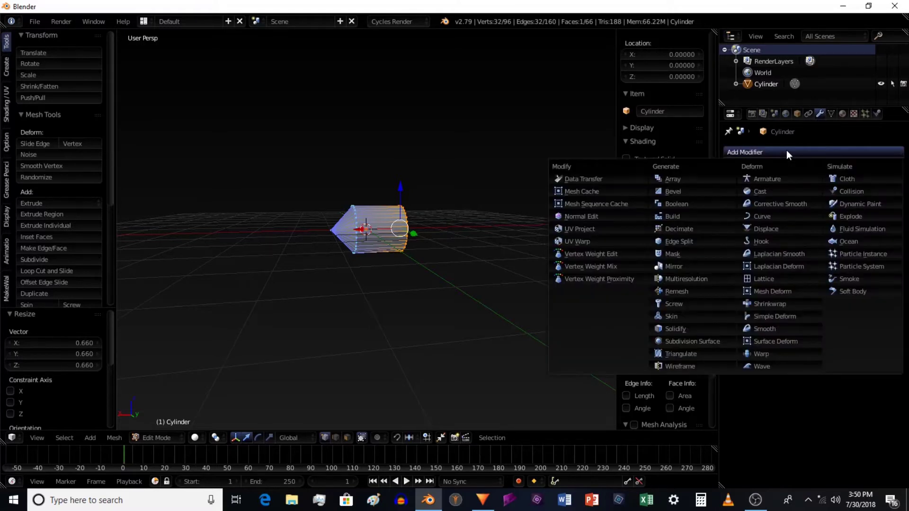
click(682, 341)
mouse_move(362, 217)
middle_down()
mouse_move(264, 248)
mouse_move(496, 297)
mouse_move(581, 256)
mouse_move(524, 231)
mouse_move(357, 225)
mouse_move(214, 203)
mouse_move(528, 228)
mouse_move(511, 204)
mouse_move(455, 232)
mouse_move(377, 212)
mouse_move(509, 234)
mouse_move(360, 234)
mouse_move(499, 242)
mouse_move(470, 245)
mouse_move(499, 258)
middle_up()
key(Tab)
Add one loop cut around the cylinder's body, slide it close to the flat end, and return to Object Mode
key(Tab)
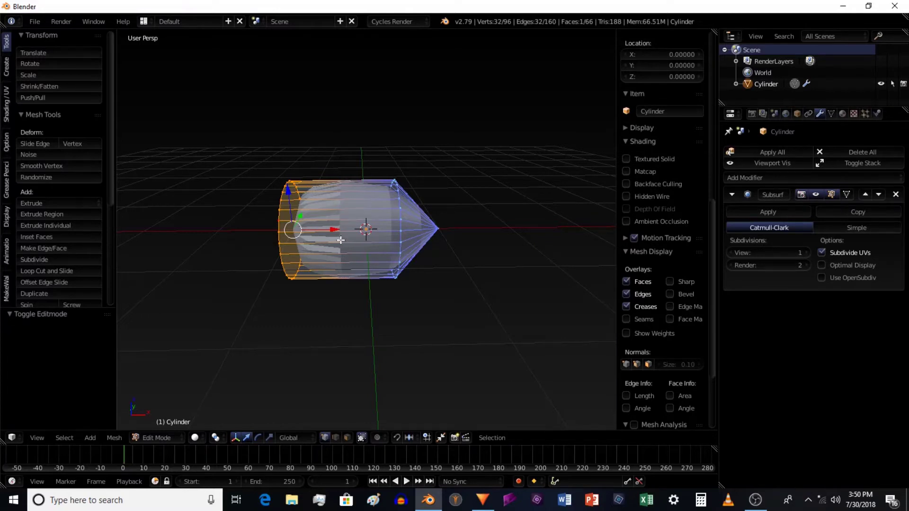
key(ctrl+r)
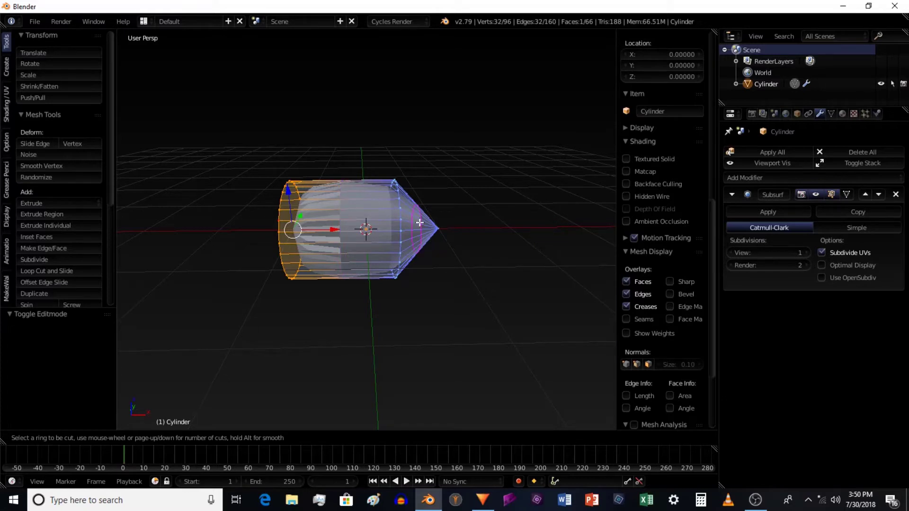
click(325, 212)
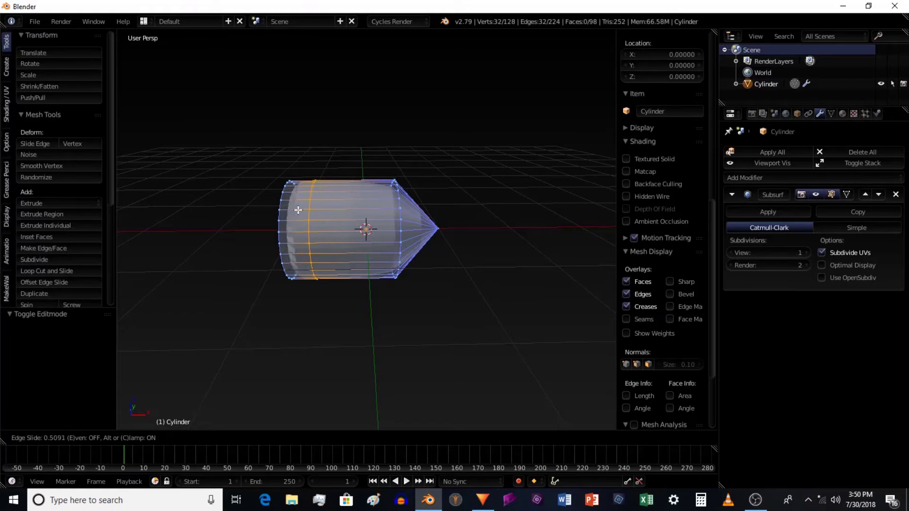
click(271, 197)
middle_drag(296, 283, 563, 256)
middle_drag(467, 199, 430, 255)
key(Tab)
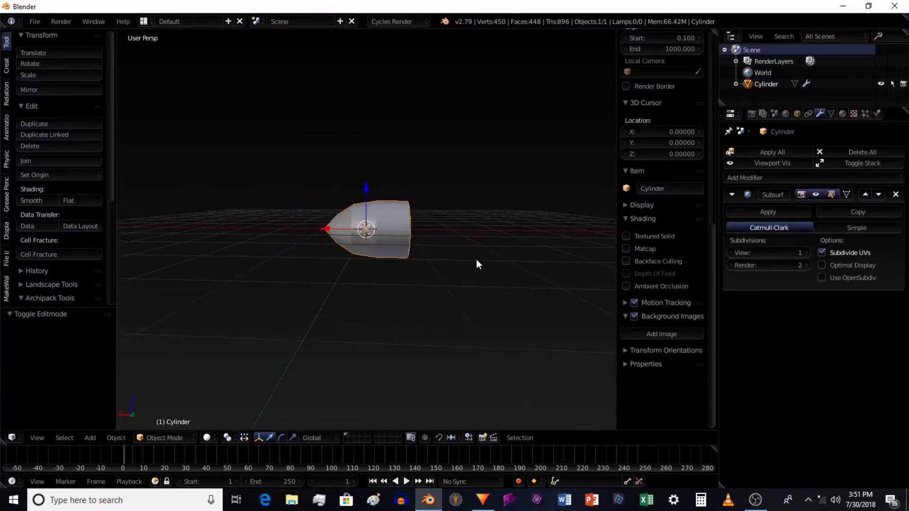
Set the modifier's View subdivisions to 2 and shade the object smooth
click(808, 253)
middle_drag(536, 266, 243, 261)
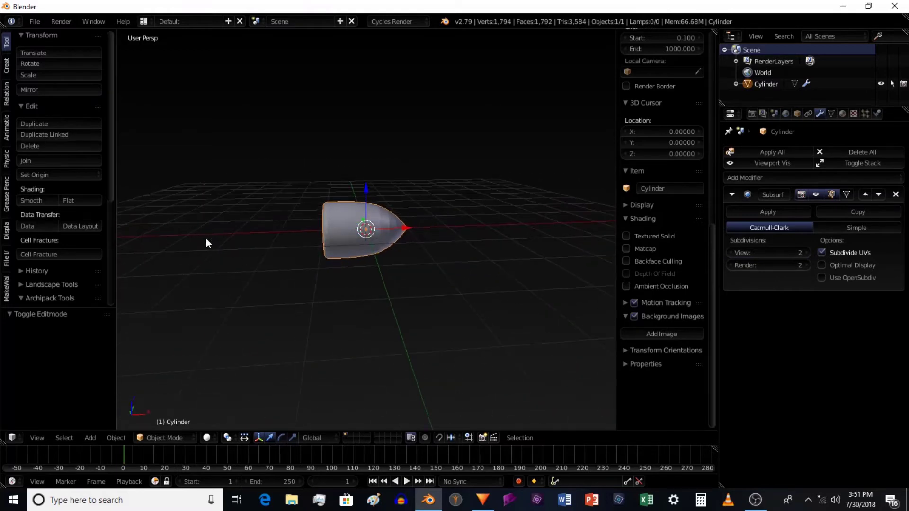
middle_drag(217, 193, 297, 240)
scroll(378, 234, up, 8)
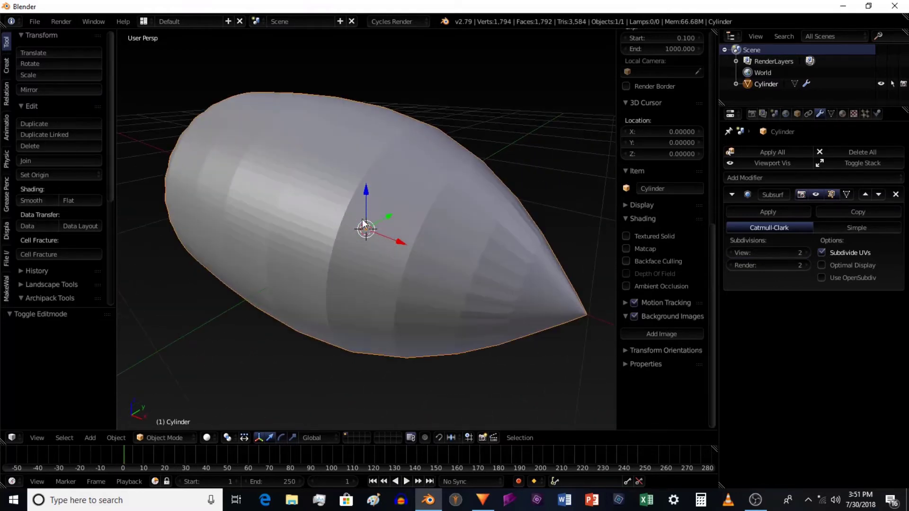
click(41, 199)
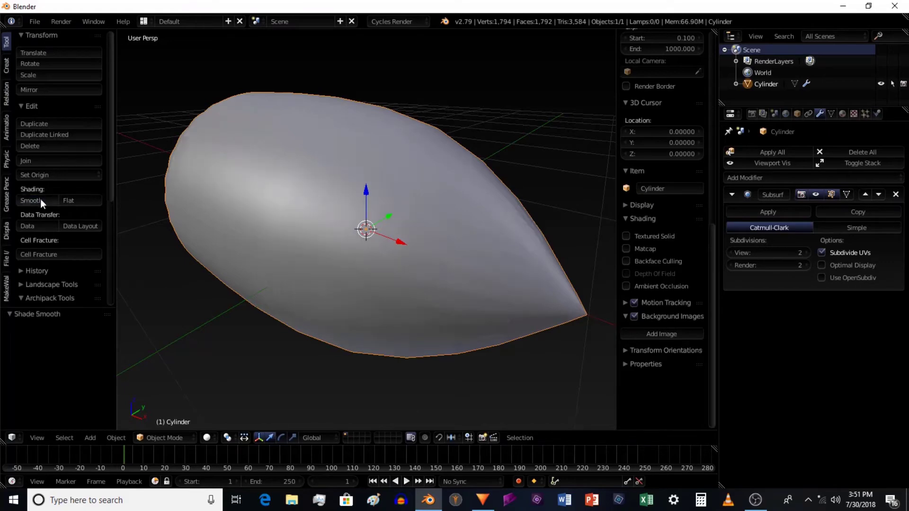
Inspect the smoothed shape from several sides and hide the 3D view's tool shelf and properties sidebar
mouse_move(439, 169)
middle_down()
mouse_move(353, 188)
mouse_move(275, 169)
mouse_move(279, 150)
mouse_move(361, 163)
mouse_move(386, 203)
mouse_move(328, 192)
mouse_move(382, 230)
mouse_move(200, 210)
mouse_move(442, 205)
mouse_move(337, 231)
mouse_move(418, 201)
mouse_move(465, 240)
mouse_move(283, 192)
mouse_move(379, 208)
mouse_move(401, 228)
mouse_move(484, 196)
mouse_move(396, 215)
mouse_move(413, 231)
mouse_move(462, 241)
mouse_move(428, 186)
mouse_move(405, 200)
mouse_move(423, 245)
mouse_move(445, 222)
middle_up()
scroll(362, 162, down, 4)
scroll(433, 229, up, 5)
scroll(300, 192, down, 3)
scroll(461, 241, up, 3)
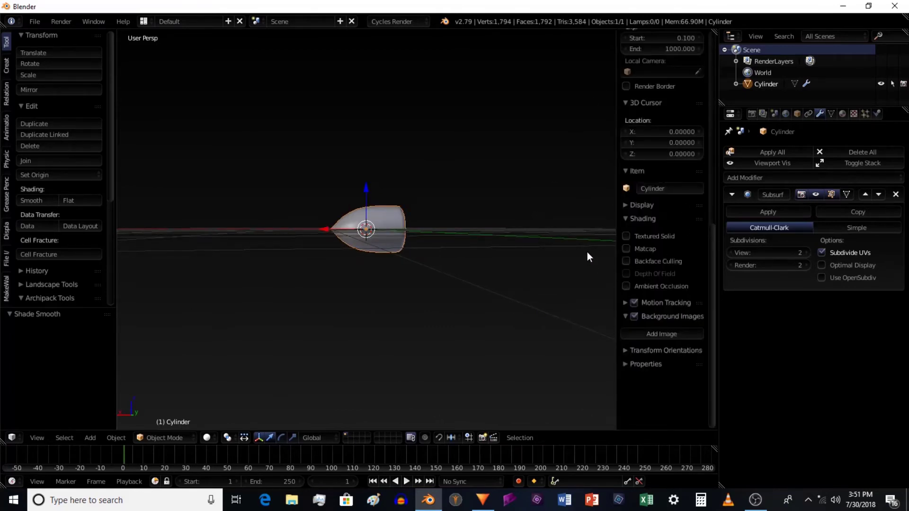
key(n)
key(t)
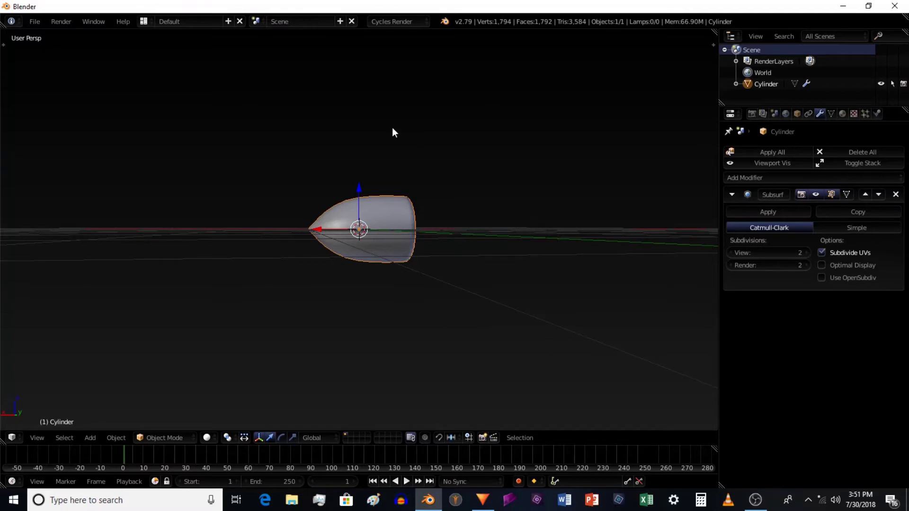
mouse_move(467, 205)
middle_down()
mouse_move(474, 246)
mouse_move(493, 201)
mouse_move(388, 227)
mouse_move(538, 199)
mouse_move(491, 213)
mouse_move(529, 201)
mouse_move(424, 192)
mouse_move(469, 215)
middle_up()
scroll(471, 209, down, 3)
scroll(457, 214, up, 2)
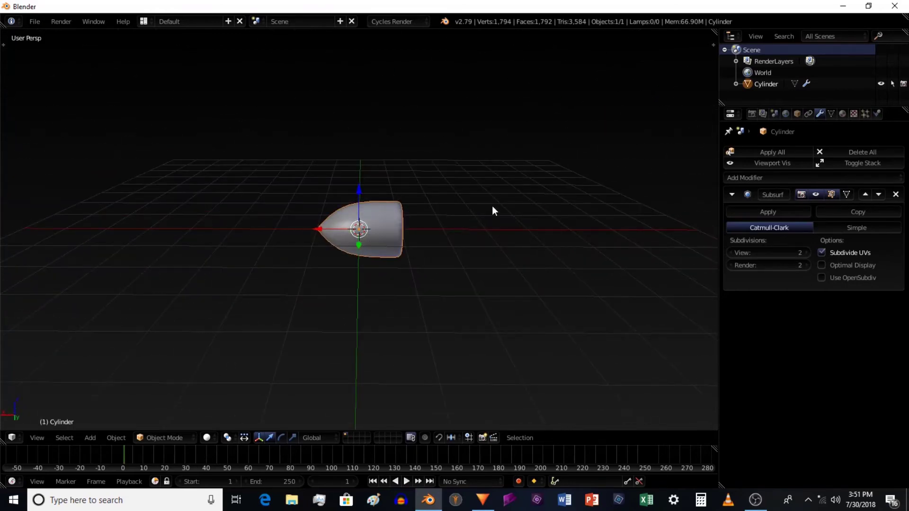
Preview the shape in Rendered viewport shading and return to Solid shading
key(shift+z)
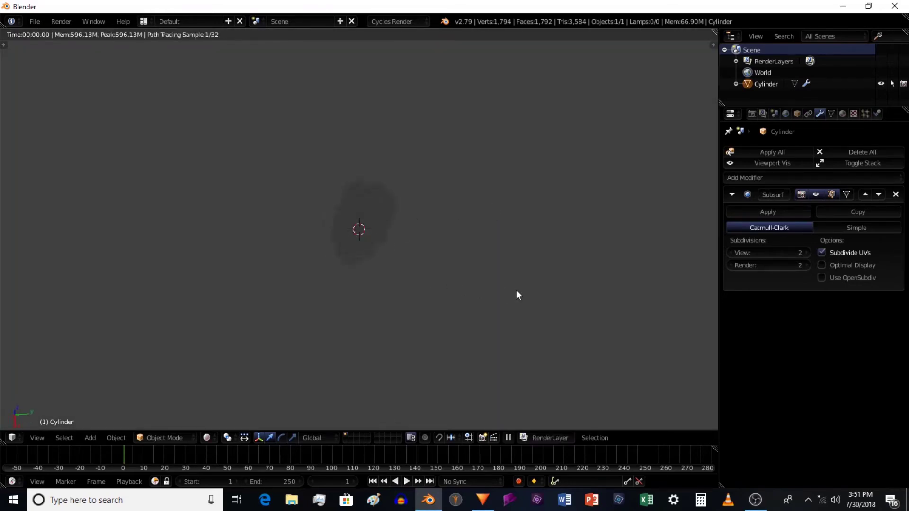
middle_drag(555, 228, 500, 192)
key(shift+z)
mouse_move(500, 188)
middle_down()
mouse_move(463, 223)
mouse_move(495, 200)
middle_up()
scroll(466, 221, down, 3)
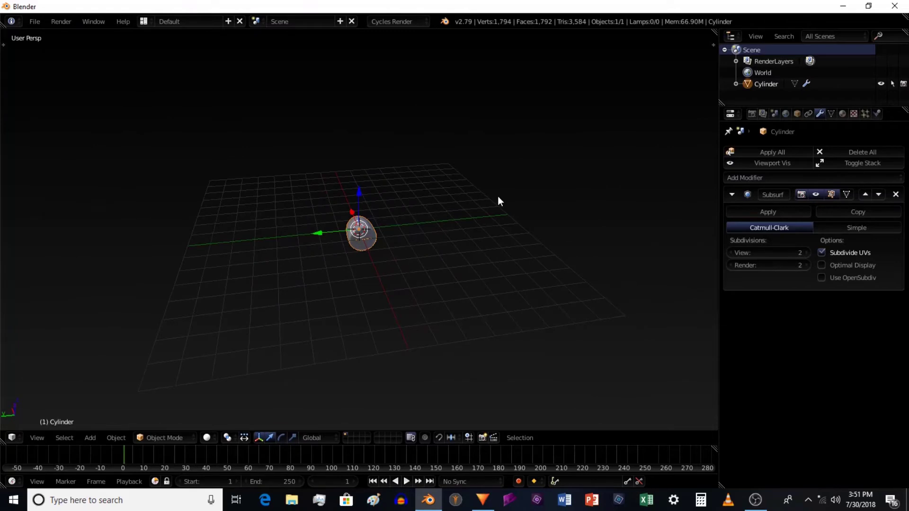
Add a Sun lamp and move it up to about Z 4.94 and along the Y axis, away from the shape
key(shift+a)
mouse_move(498, 197)
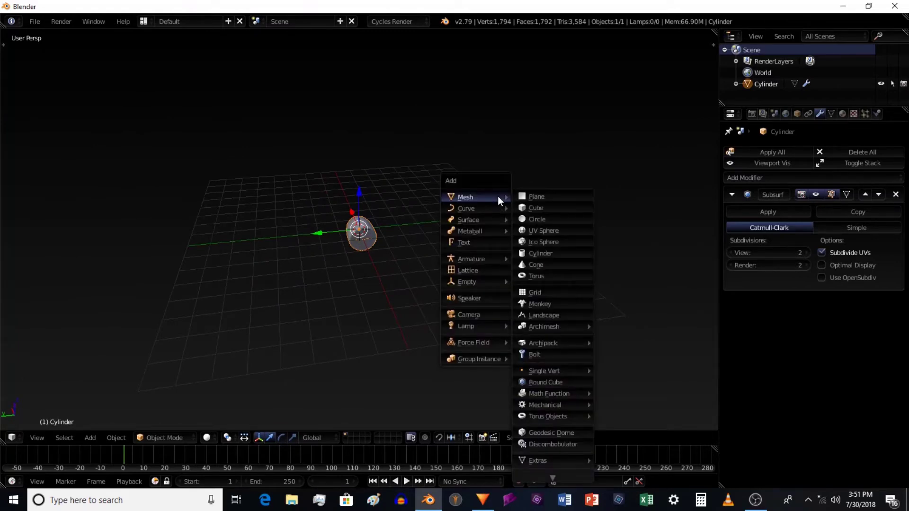
mouse_move(479, 323)
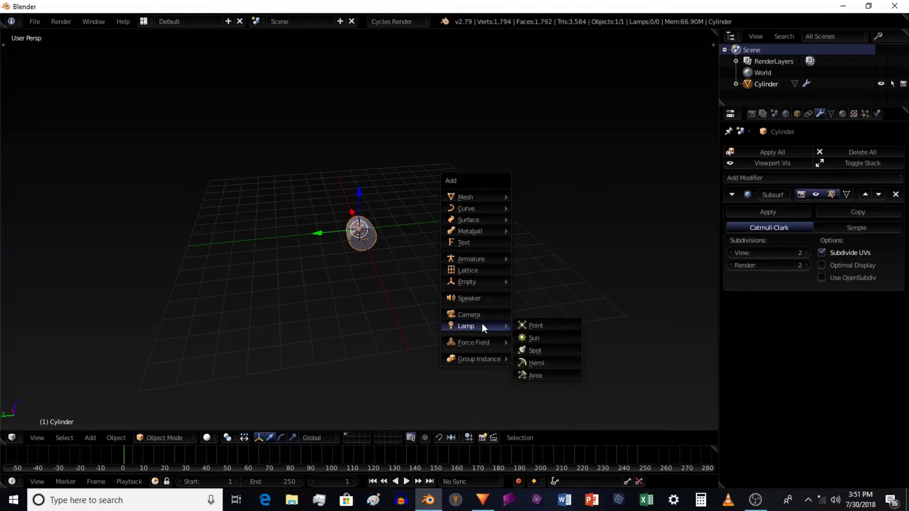
click(534, 337)
middle_drag(372, 240, 360, 206)
drag(359, 206, 349, 118)
middle_drag(349, 118, 432, 165)
drag(388, 169, 415, 204)
middle_drag(415, 204, 225, 174)
Rotate the Sun lamp about -26.8° around X and move it along the X axis beyond the shape's flat end
key(r)
key(x)
click(397, 156)
middle_drag(396, 155, 488, 147)
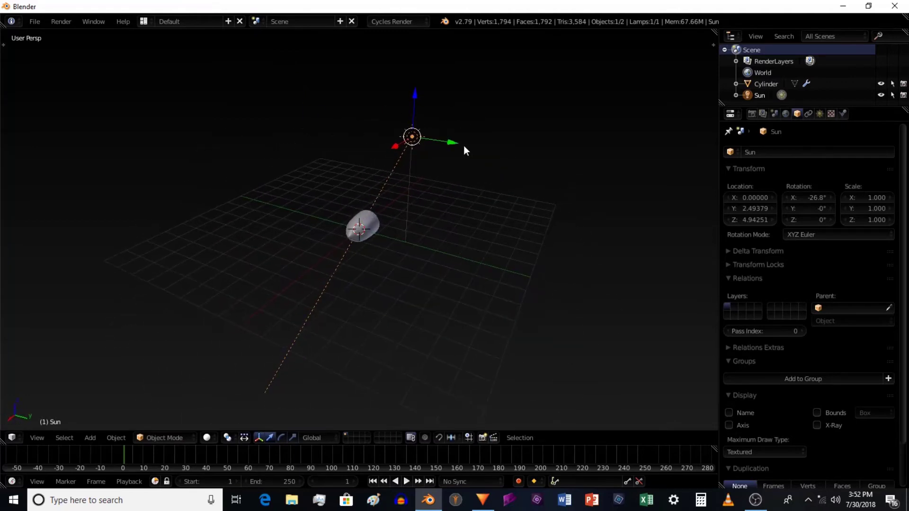
mouse_move(454, 148)
mouse_down()
mouse_move(490, 165)
mouse_move(450, 151)
mouse_up()
middle_drag(450, 153, 309, 183)
drag(304, 183, 470, 207)
middle_drag(470, 207, 452, 194)
Centre the view on the smoothed cylinder and add a camera to the scene
right_click(369, 225)
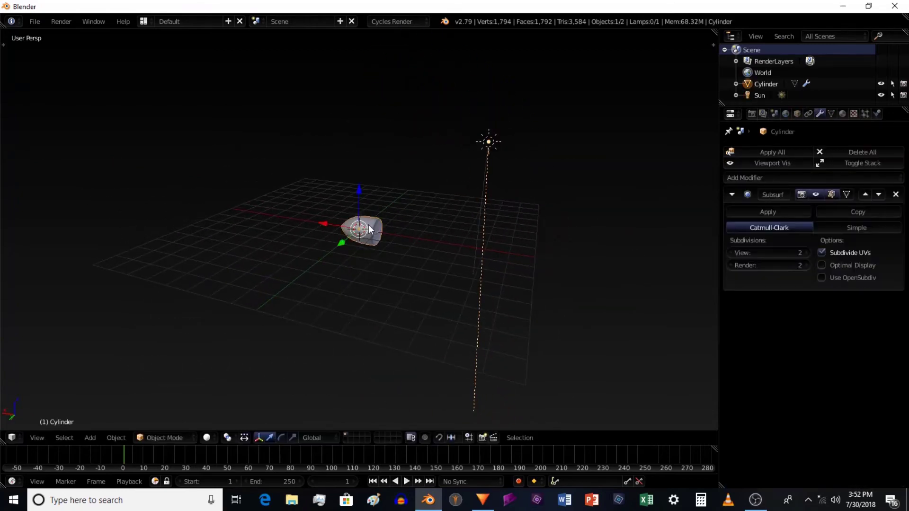
key(KP_Decimal)
scroll(370, 227, down, 4)
middle_drag(372, 227, 459, 217)
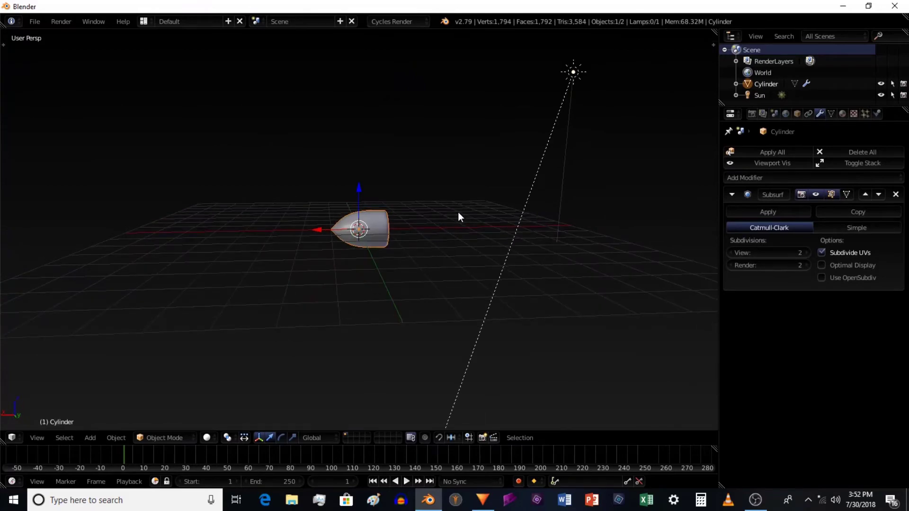
key(shift+a)
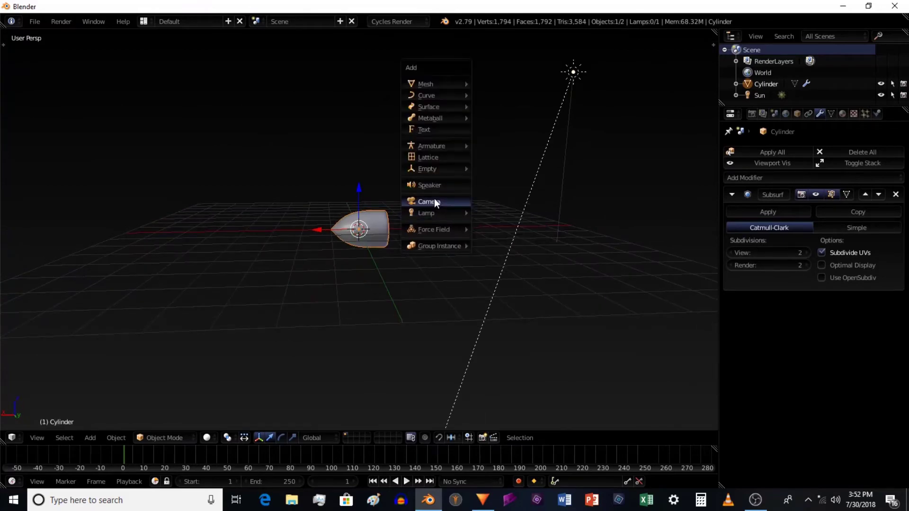
click(432, 202)
middle_drag(470, 238, 512, 242)
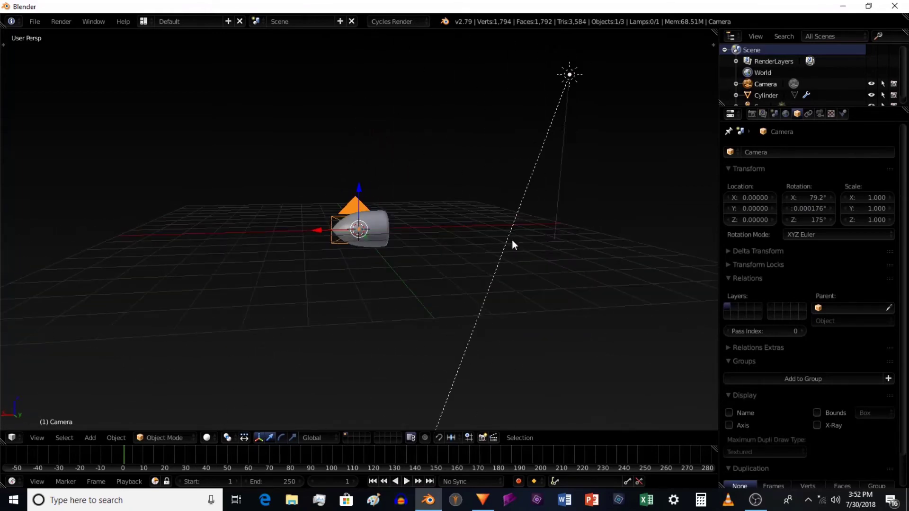
Switch to the front orthographic view and align the camera to it
key(KP_5)
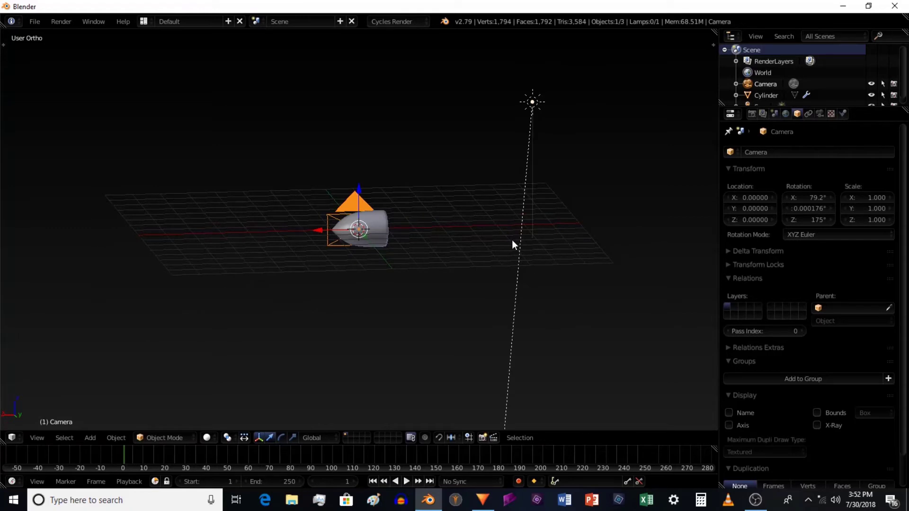
key(KP_1)
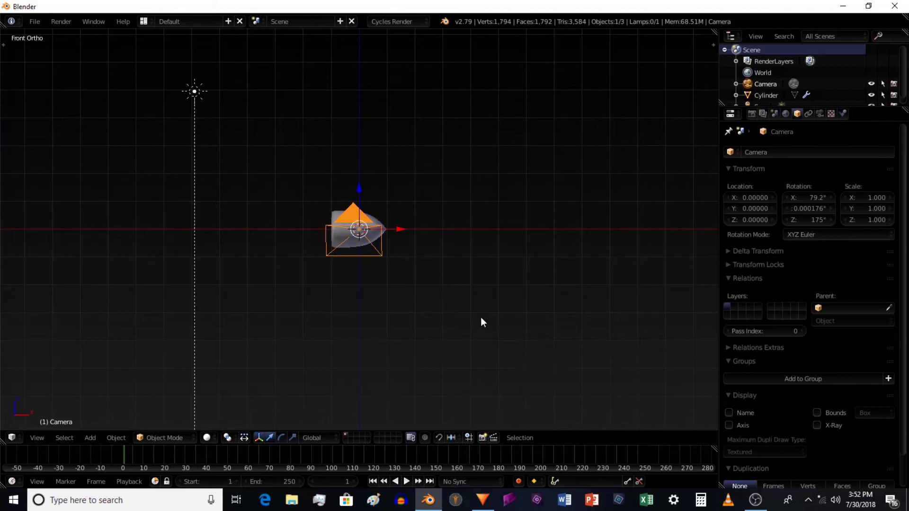
key(ctrl+alt+KP_0)
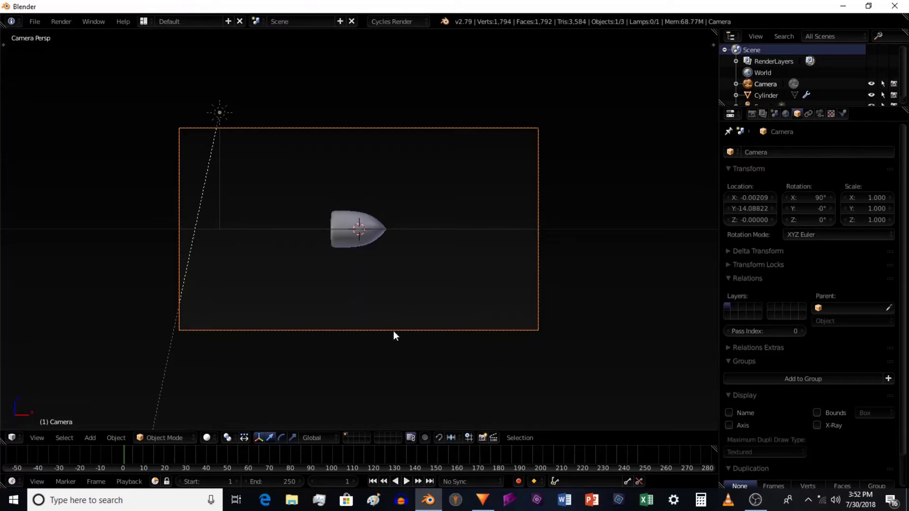
Preview the camera view in Rendered shading, try the Blender Render engine, and switch back to Cycles Render
key(shift+z)
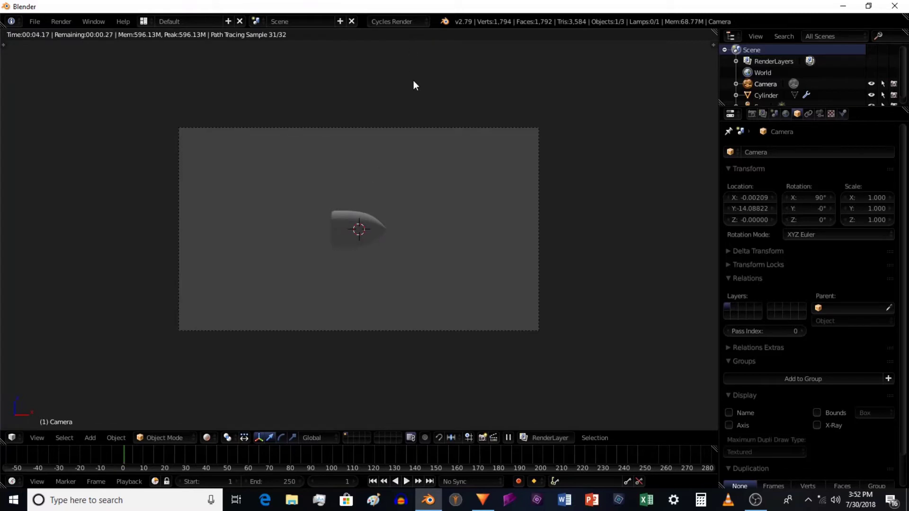
click(402, 24)
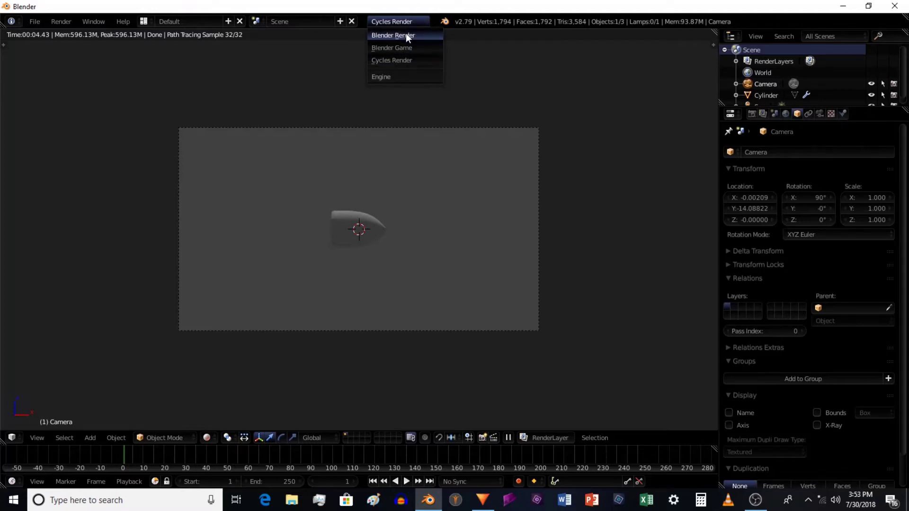
click(405, 34)
middle_drag(398, 223, 258, 229)
mouse_move(367, 219)
ctrl+middle_down()
mouse_move(423, 230)
mouse_move(495, 201)
mouse_move(350, 278)
mouse_move(489, 263)
mouse_move(383, 286)
mouse_move(422, 325)
mouse_move(538, 359)
mouse_move(509, 247)
mouse_move(436, 225)
mouse_move(561, 237)
mouse_move(464, 59)
ctrl+middle_up()
key(KP_0)
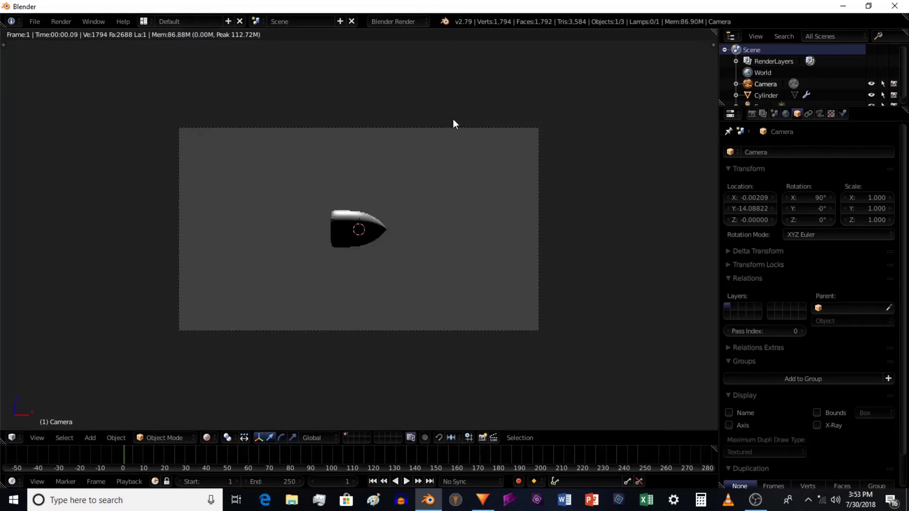
click(425, 21)
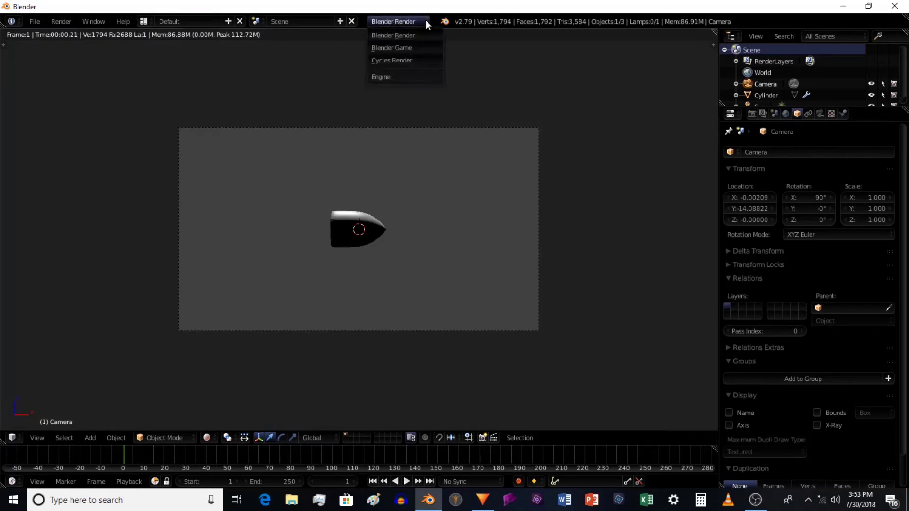
click(409, 59)
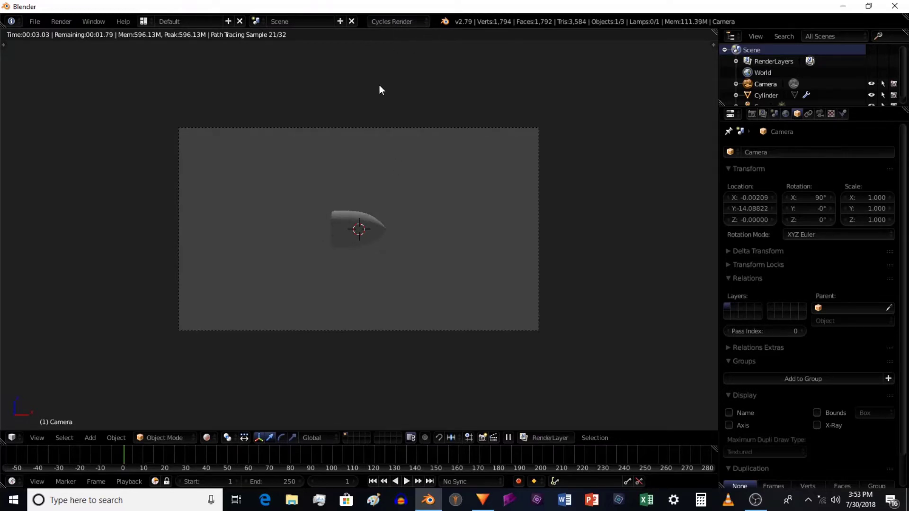
Check the Cycles render device in the render settings and the Cycles compute device in the System user preferences
click(754, 114)
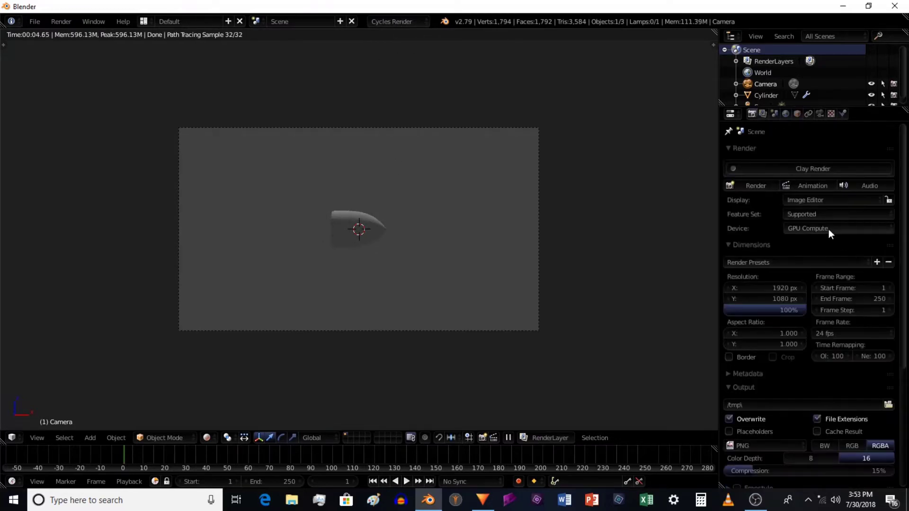
click(828, 229)
click(811, 203)
click(34, 21)
key(ctrl+alt+u)
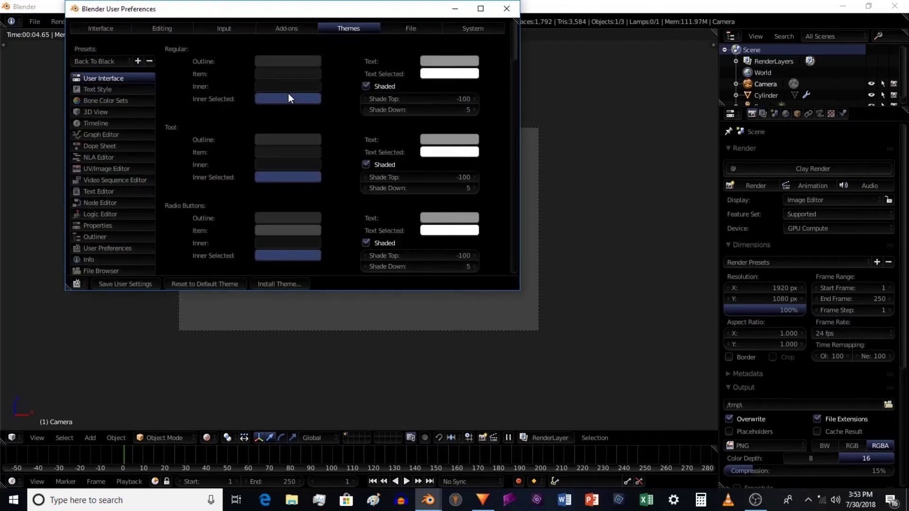
click(475, 30)
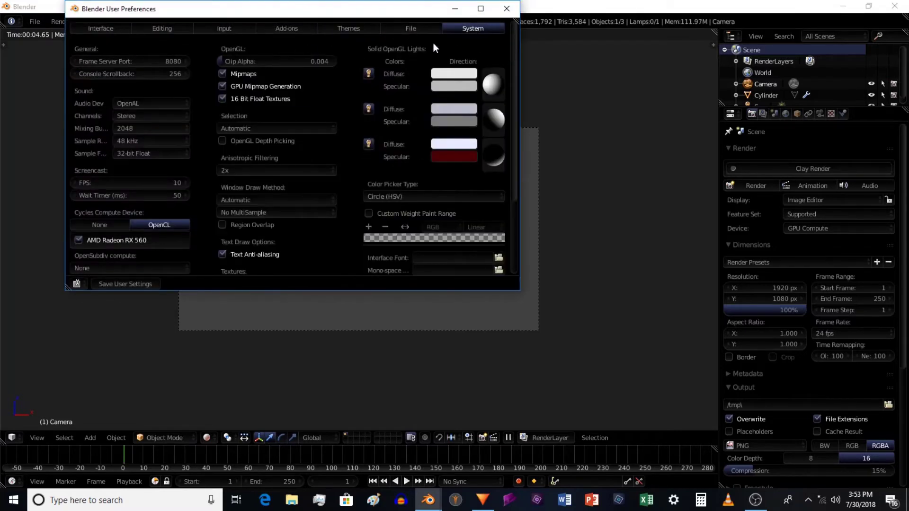
scroll(155, 186, down, 3)
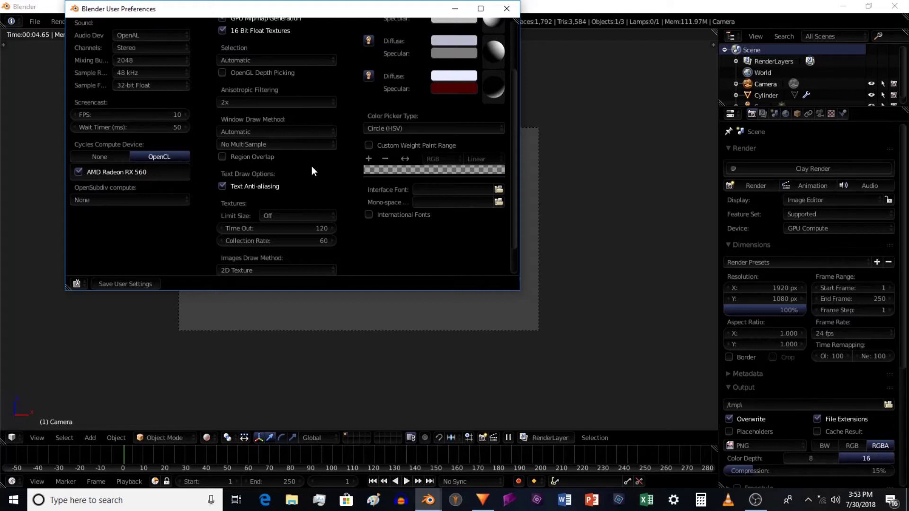
click(506, 9)
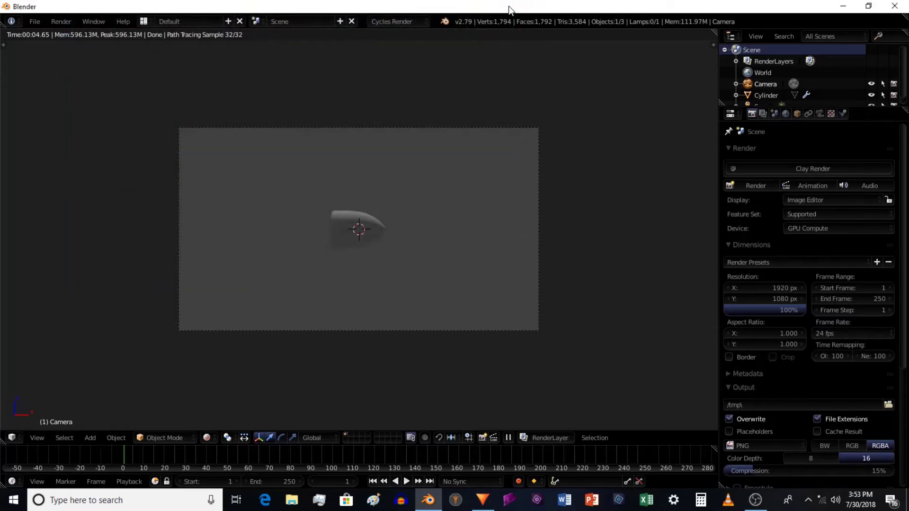
Rotate the Sun lamp -90° around the global Z axis and preview the camera view in Rendered shading
mouse_move(479, 172)
middle_down()
mouse_move(312, 206)
mouse_move(405, 205)
mouse_move(367, 194)
mouse_move(391, 193)
mouse_move(505, 205)
middle_up()
key(KP_0)
key(shift+z)
right_click(399, 157)
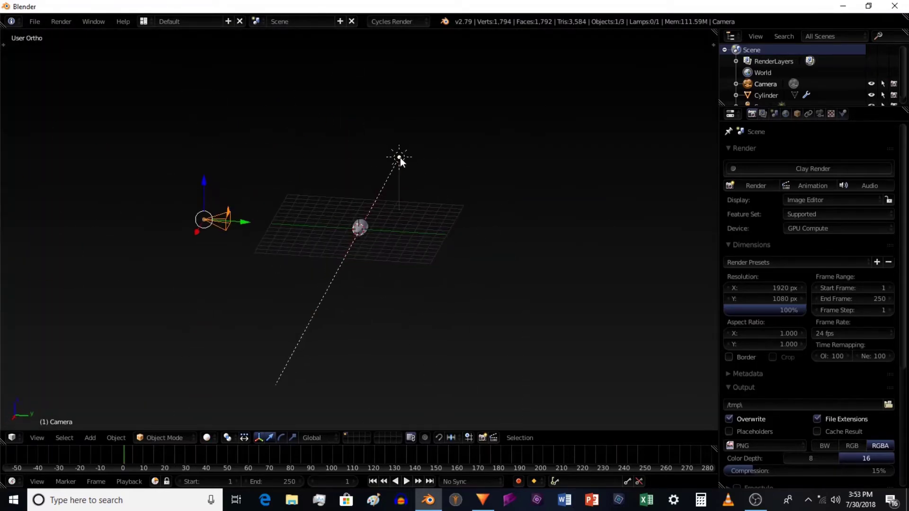
key(r)
key(z)
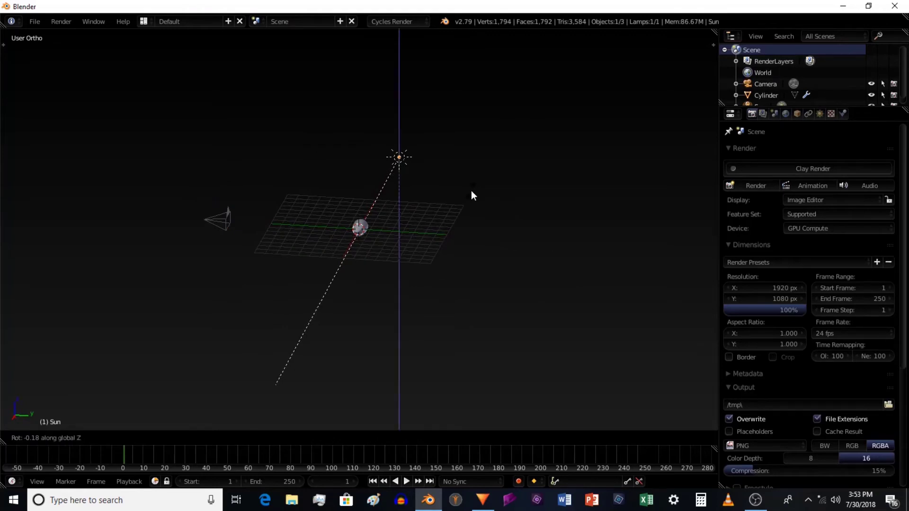
text(90)
key(BackSpace)
key(BackSpace)
text(-90)
key(Return)
key(KP_0)
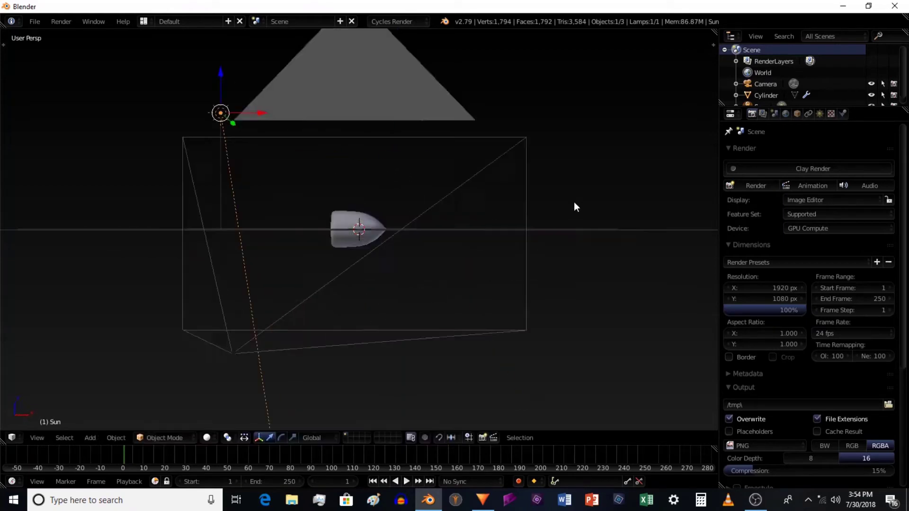
key(shift+z)
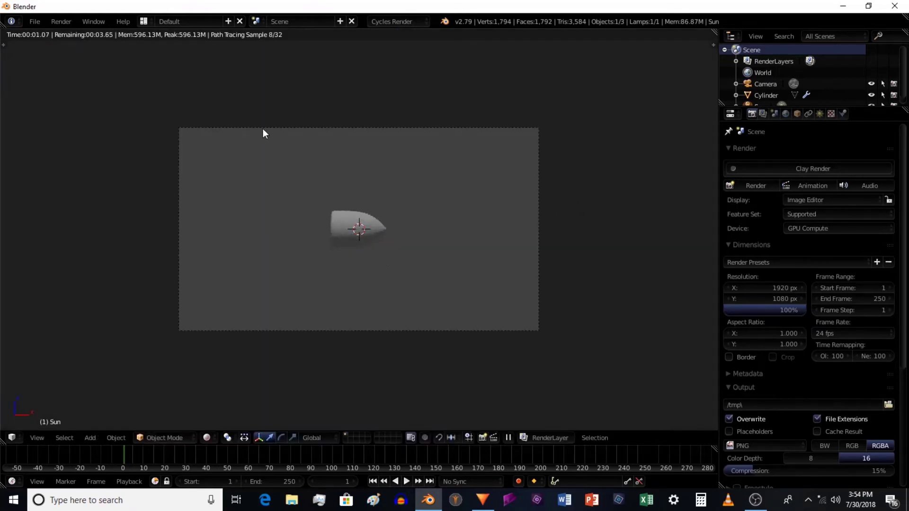
Rotate the Sun lamp freehand around the global Z axis to adjust how it lights the bullet shape
key(r)
key(z)
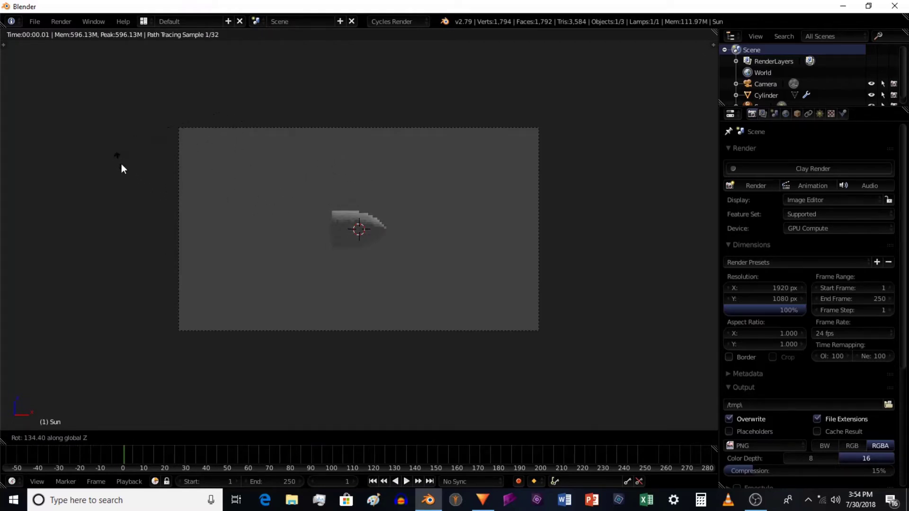
click(392, 185)
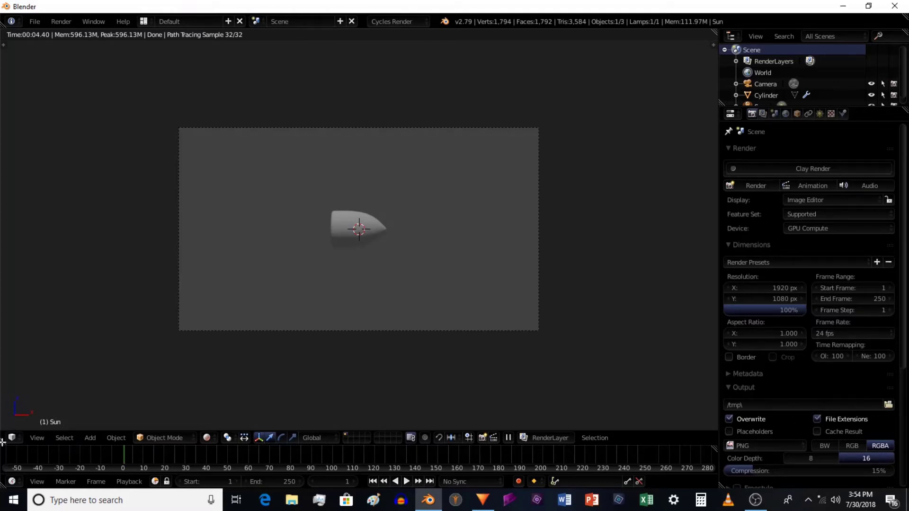
drag(4, 445, 10, 260)
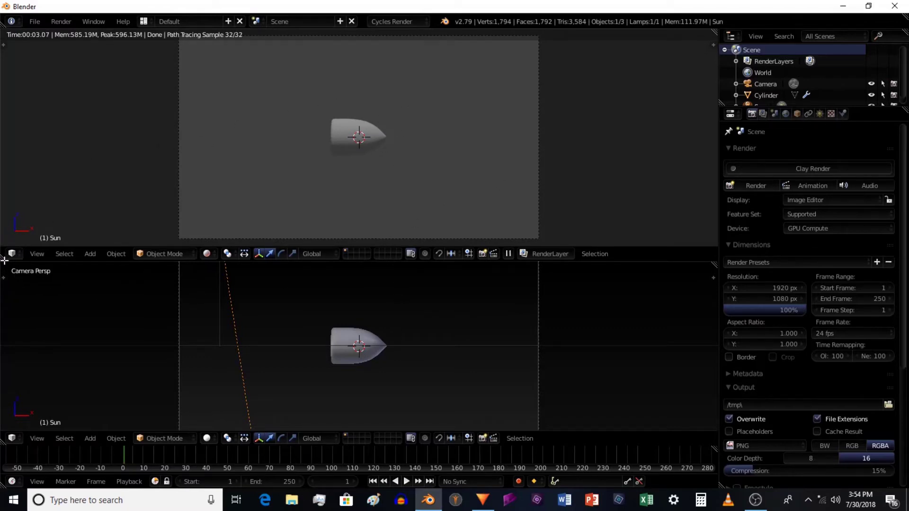
drag(3, 257, 21, 187)
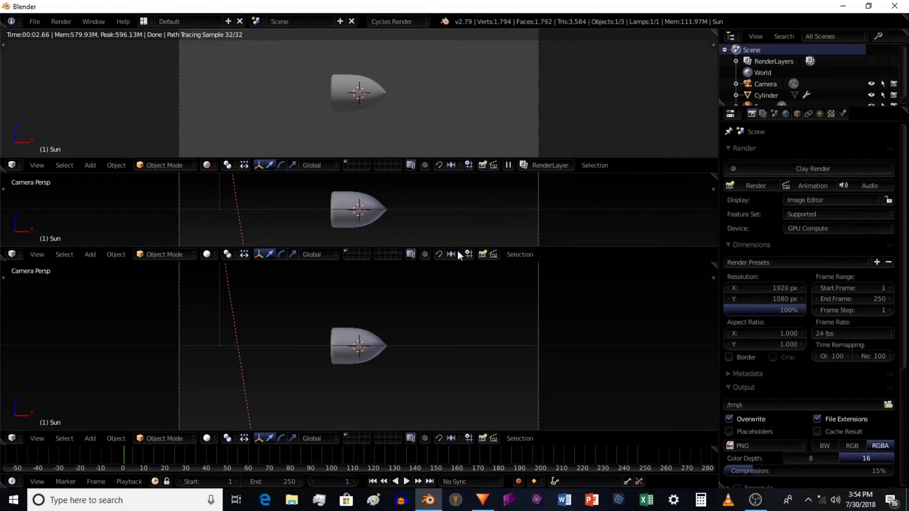
drag(3, 170, 7, 134)
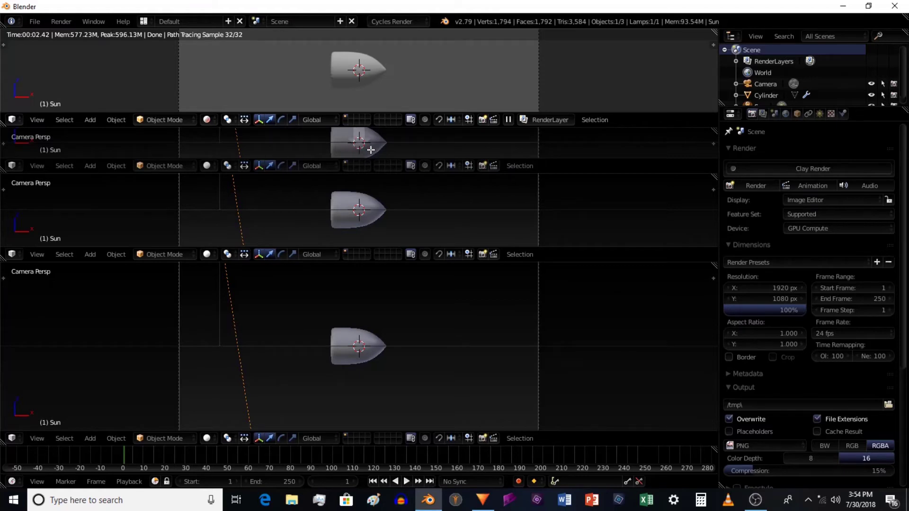
drag(371, 149, 371, 151)
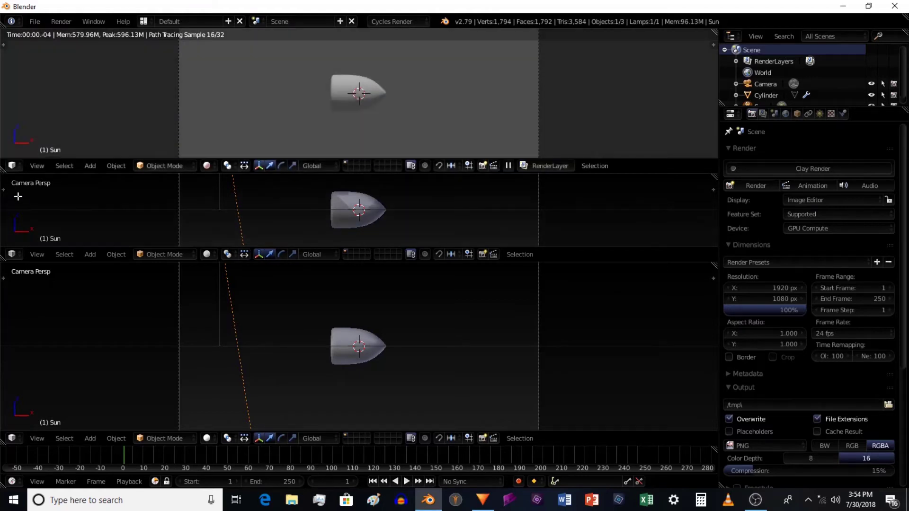
drag(18, 196, 18, 196)
drag(3, 258, 19, 284)
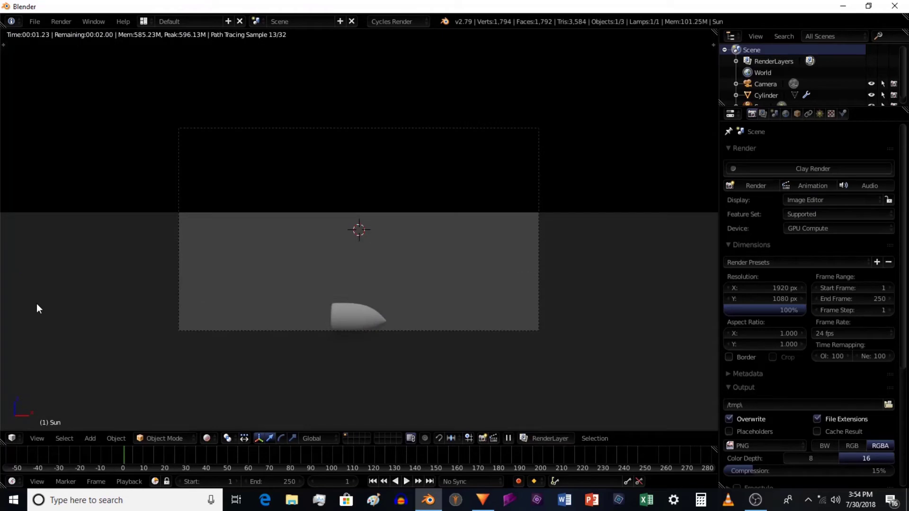
Split the 3D view into two stacked areas of similar height and change the lower one to the Node Editor
drag(3, 441, 90, 249)
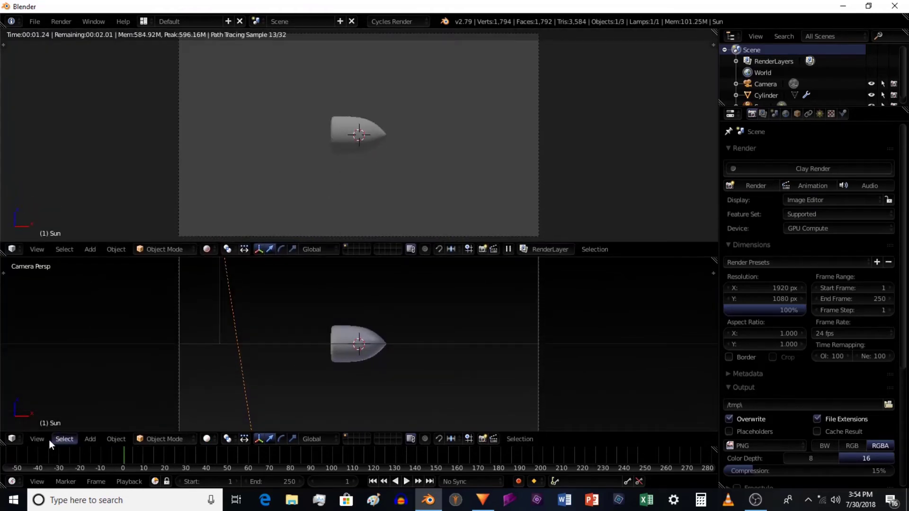
click(16, 439)
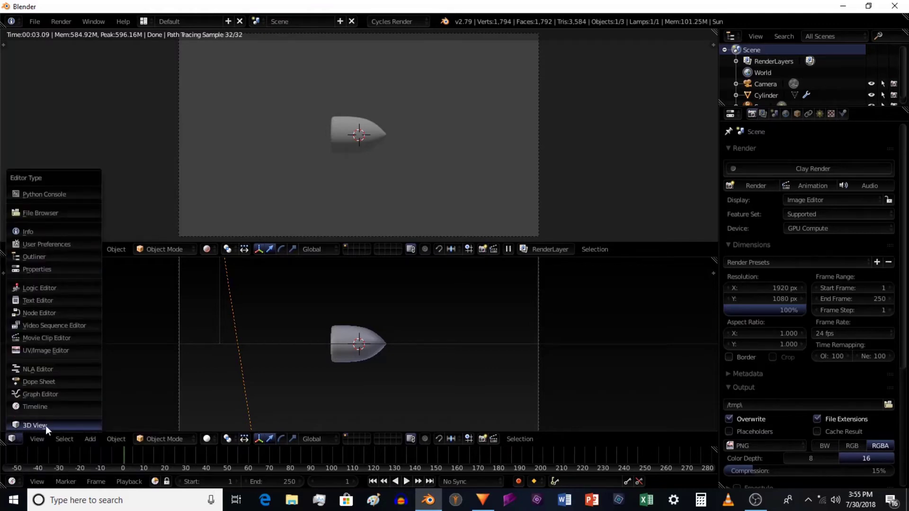
click(49, 313)
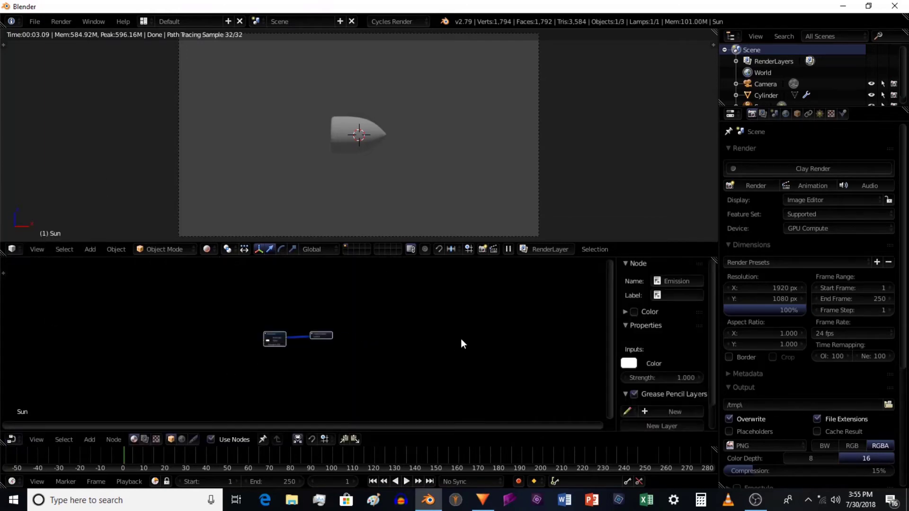
Select the cylinder, show its material properties and create a new material for it
right_click(362, 136)
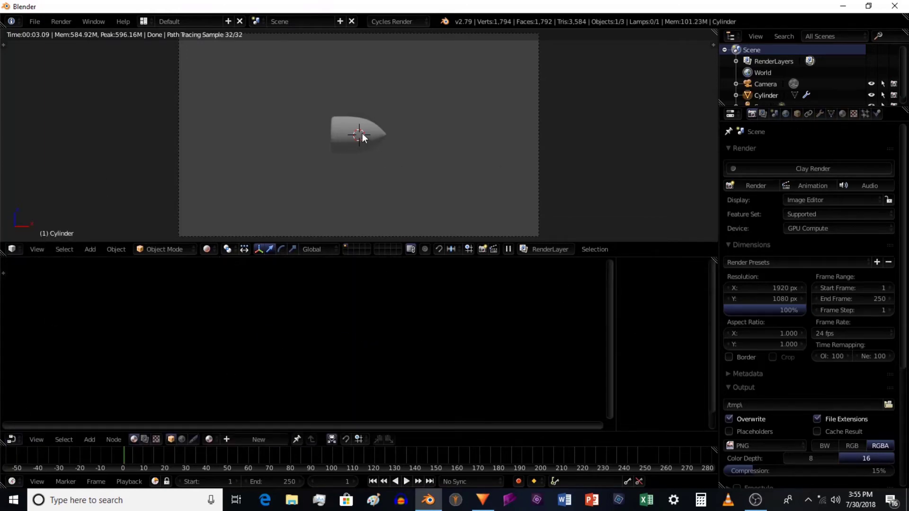
click(843, 114)
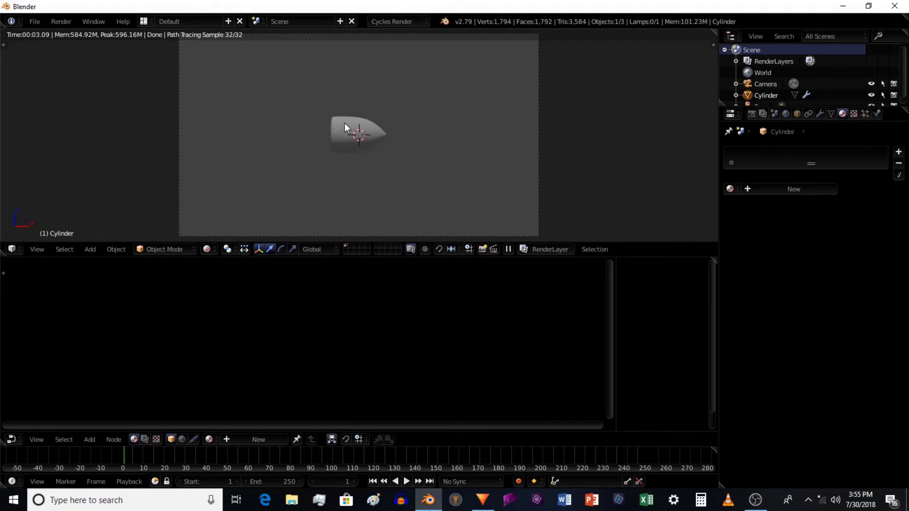
click(261, 440)
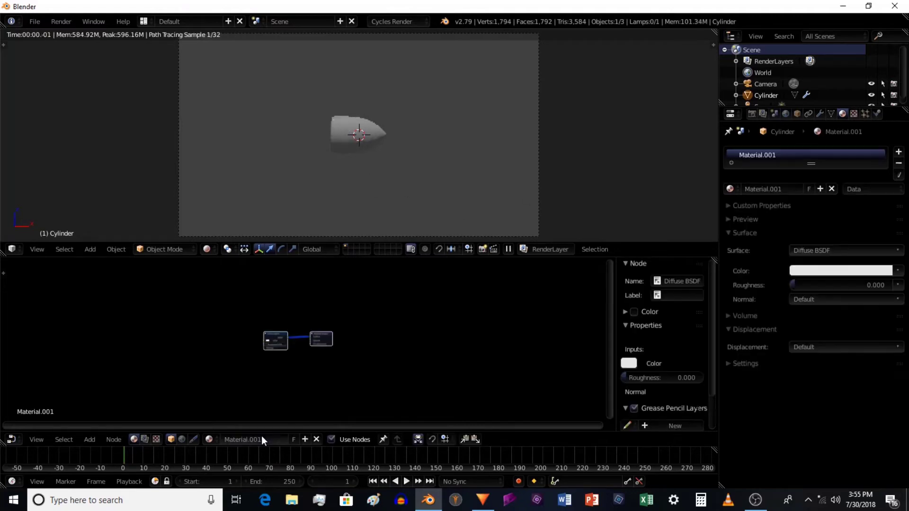
Add an Anisotropic BSDF node and insert it into the link between the Diffuse BSDF and Material Output nodes
scroll(403, 306, up, 4)
scroll(294, 298, up, 3)
middle_drag(294, 310, 314, 320)
middle_drag(311, 354, 339, 298)
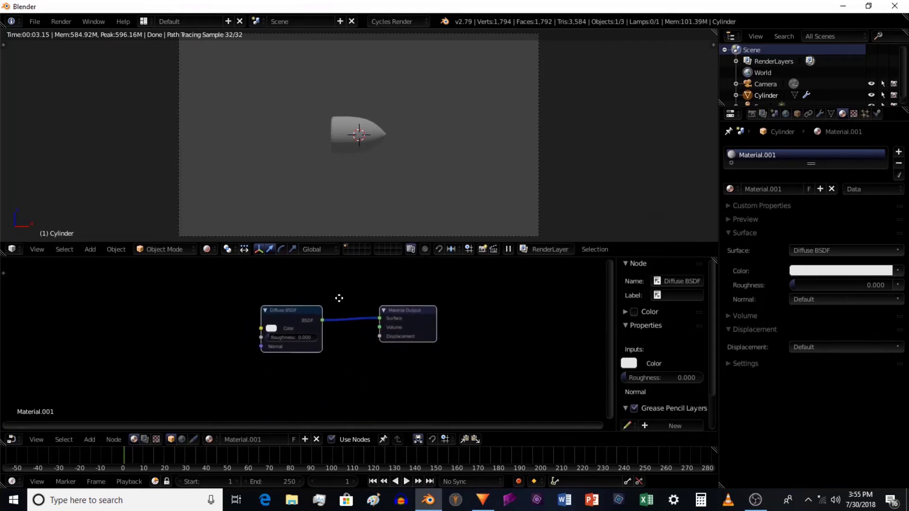
scroll(341, 329, up, 1)
scroll(341, 329, down, 1)
middle_drag(383, 353, 356, 343)
key(shift+a)
click(356, 343)
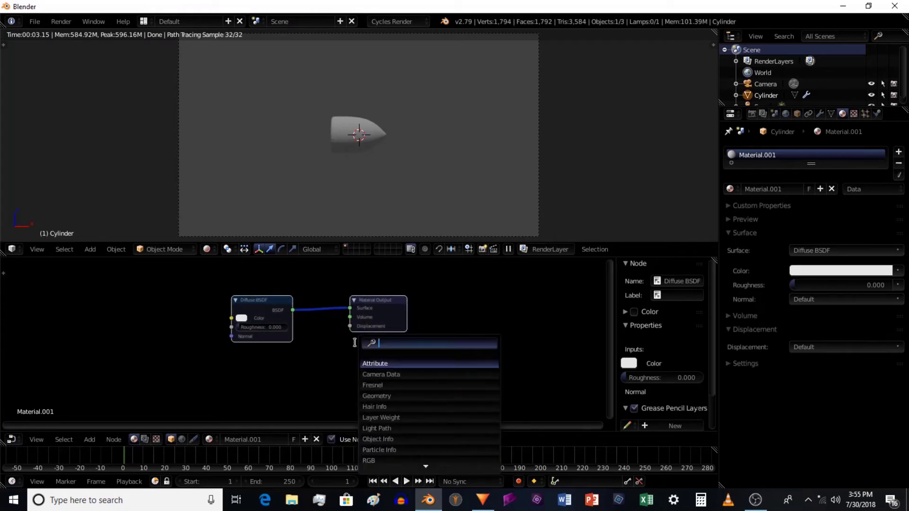
text(anis)
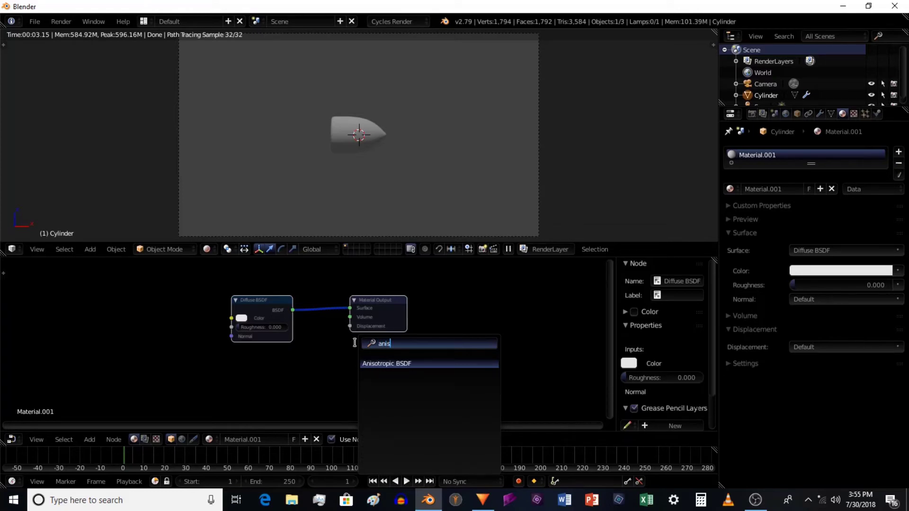
key(Return)
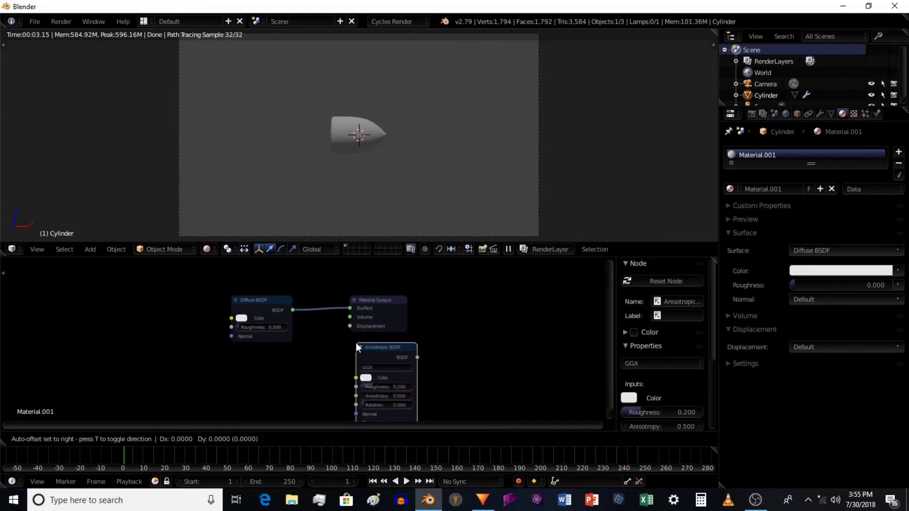
click(322, 283)
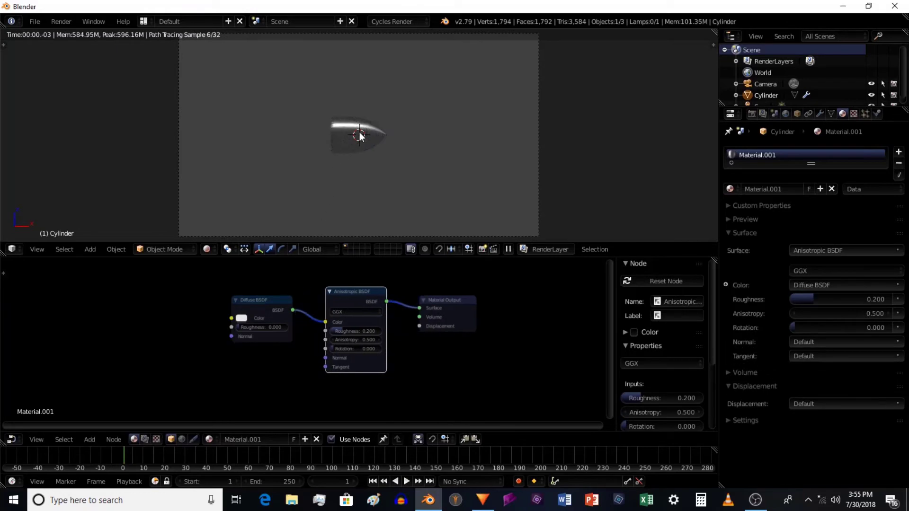
Delete the Diffuse BSDF node and move the Anisotropic BSDF node farther away from the Material Output
click(267, 306)
key(x)
scroll(358, 341, down, 1)
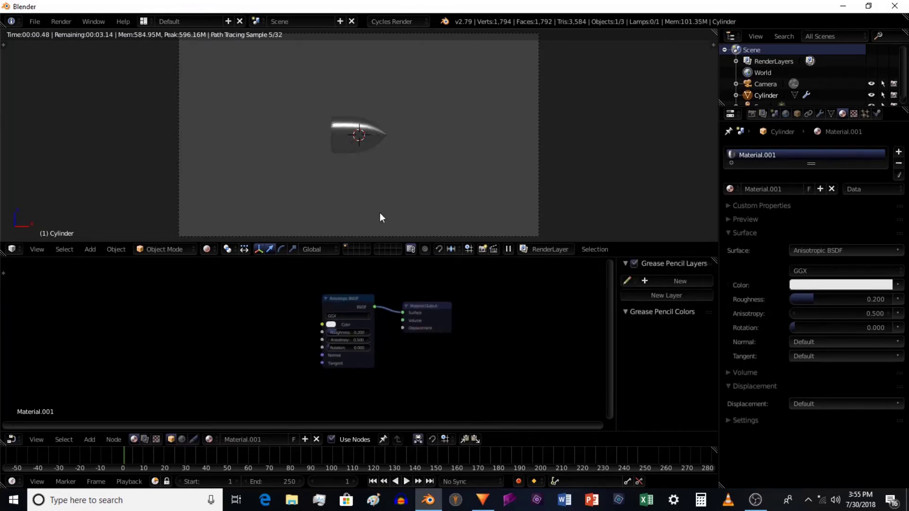
drag(343, 300, 213, 270)
scroll(283, 329, down, 2)
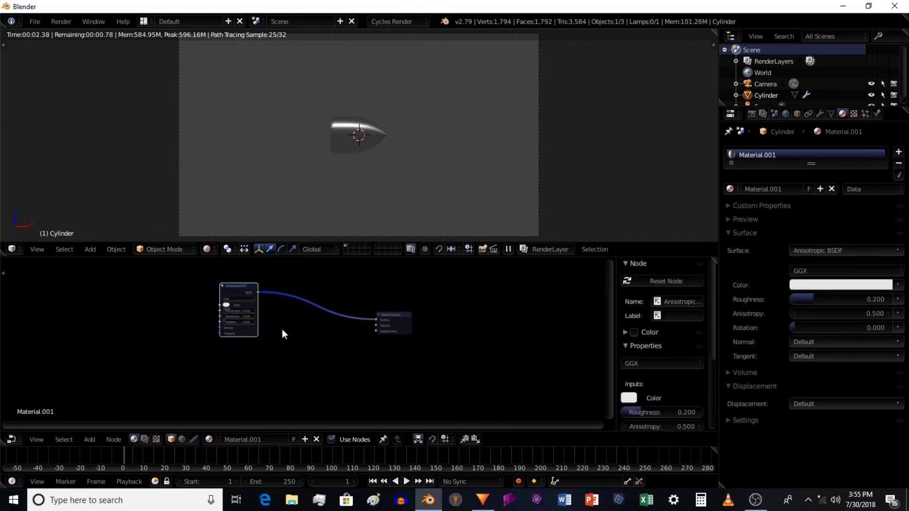
key(shift+a)
click(351, 322)
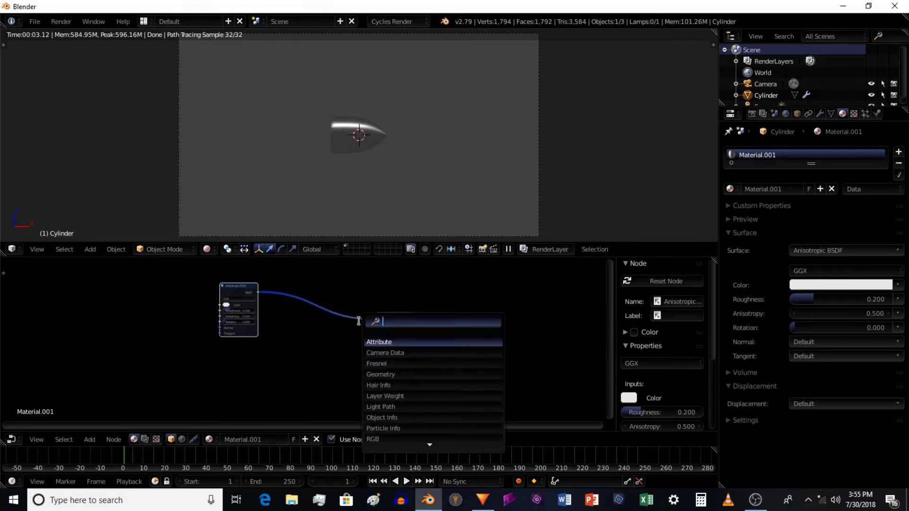
key(Escape)
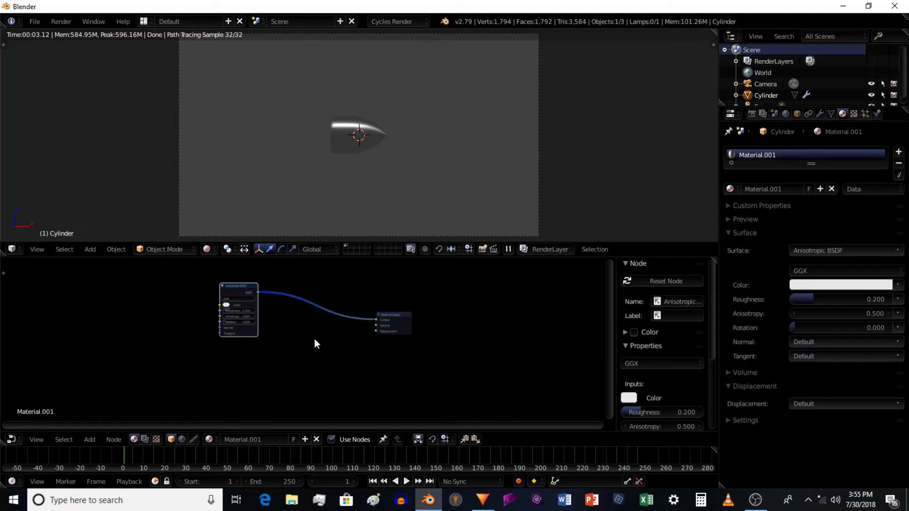
Add a Mix Shader node and insert it into the link between the Anisotropic BSDF and Material Output nodes
key(shift+a)
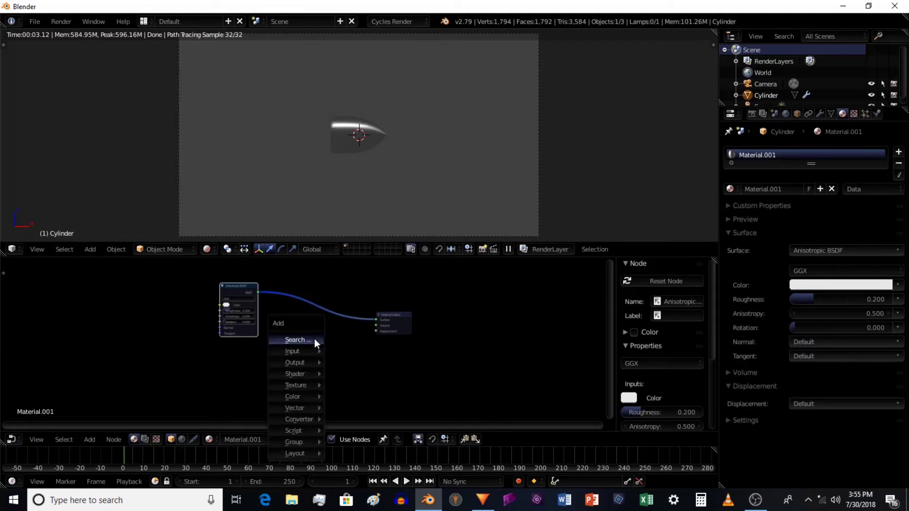
click(314, 339)
text(an)
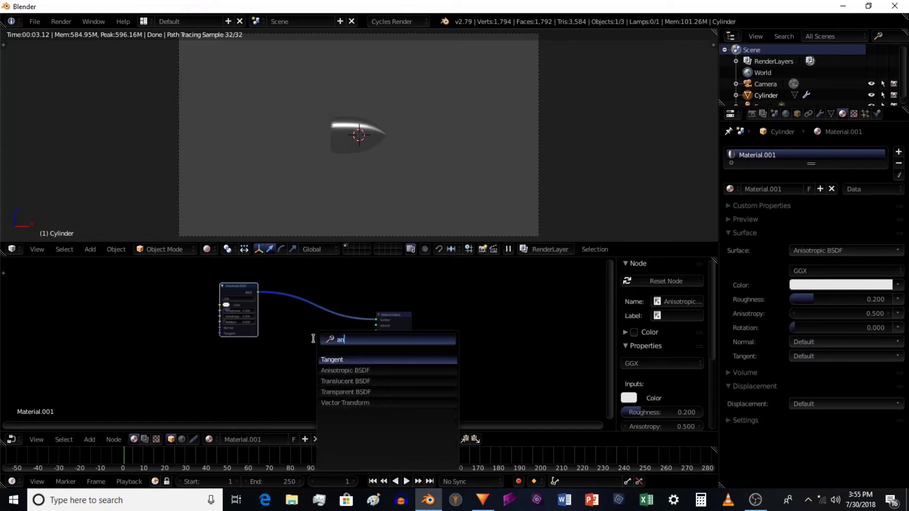
text(isotropic)
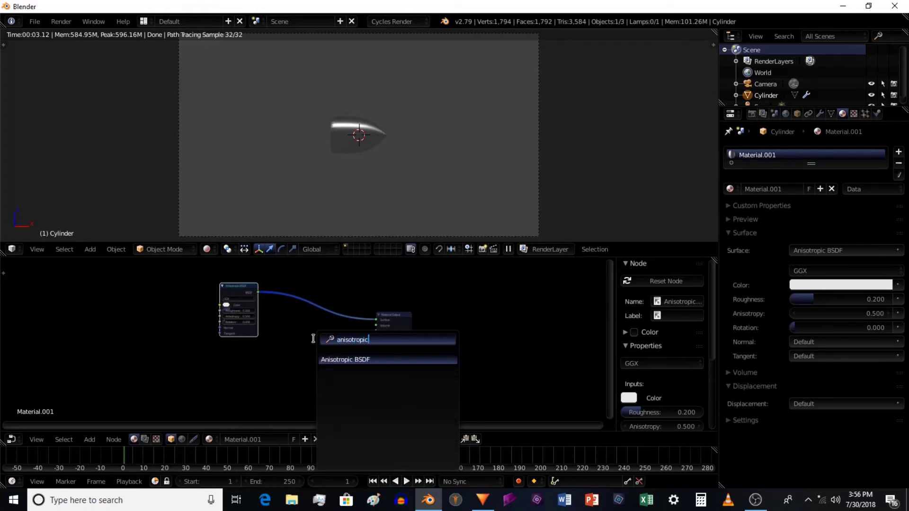
key(BackSpace)
key(BackSpace)
key(BackSpace)
key(BackSpace)
key(BackSpace)
key(BackSpace)
key(BackSpace)
key(BackSpace)
key(BackSpace)
key(BackSpace)
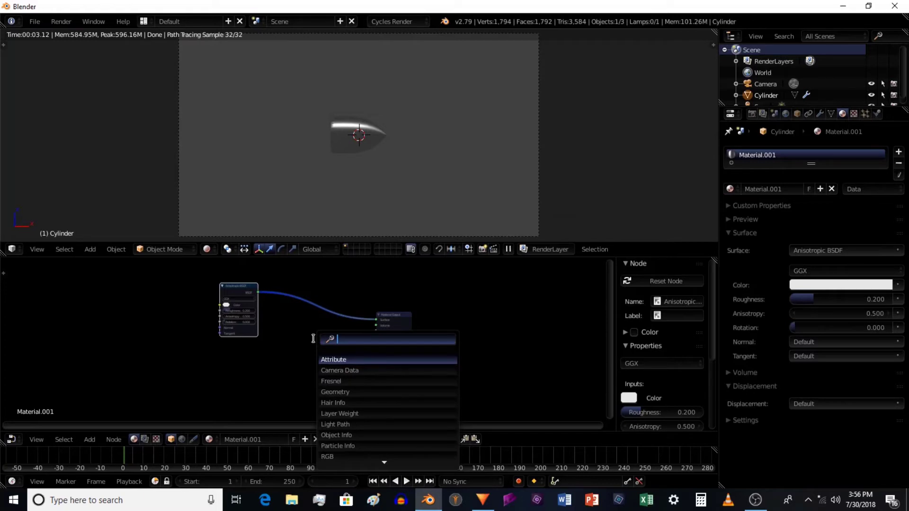
text(mix shader)
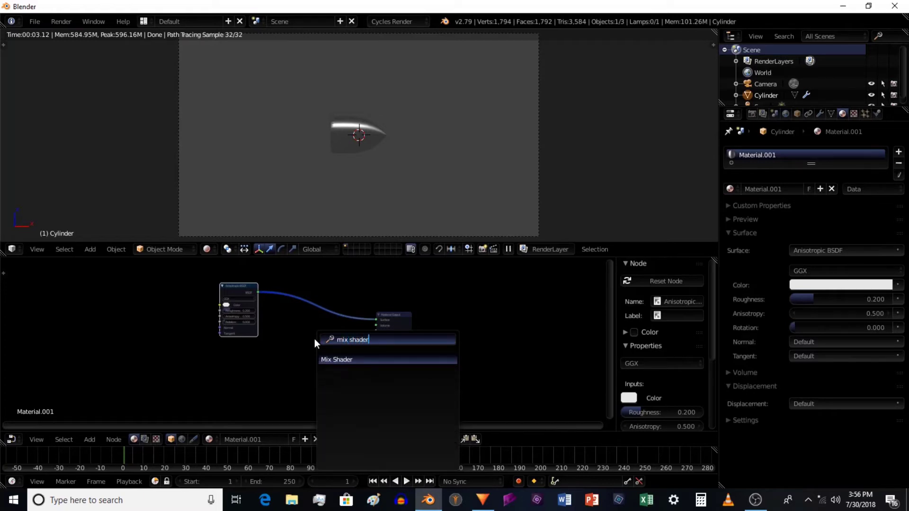
key(Return)
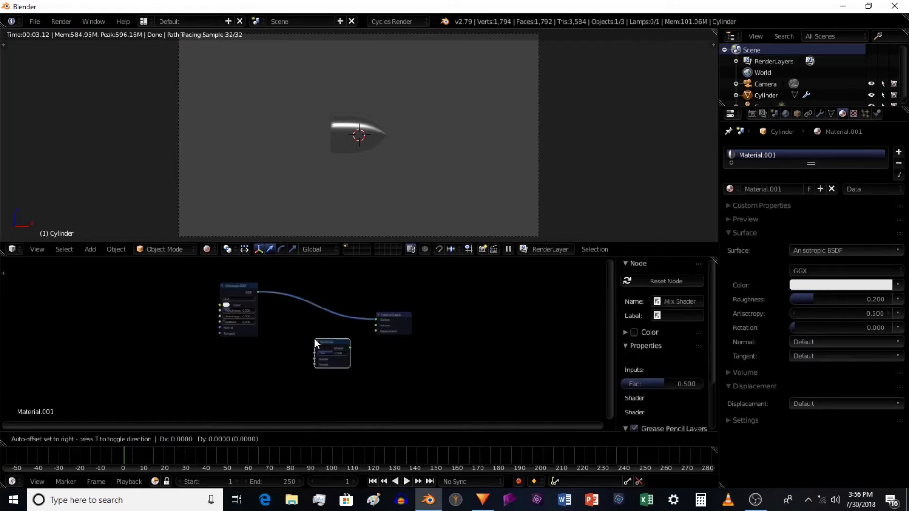
click(327, 294)
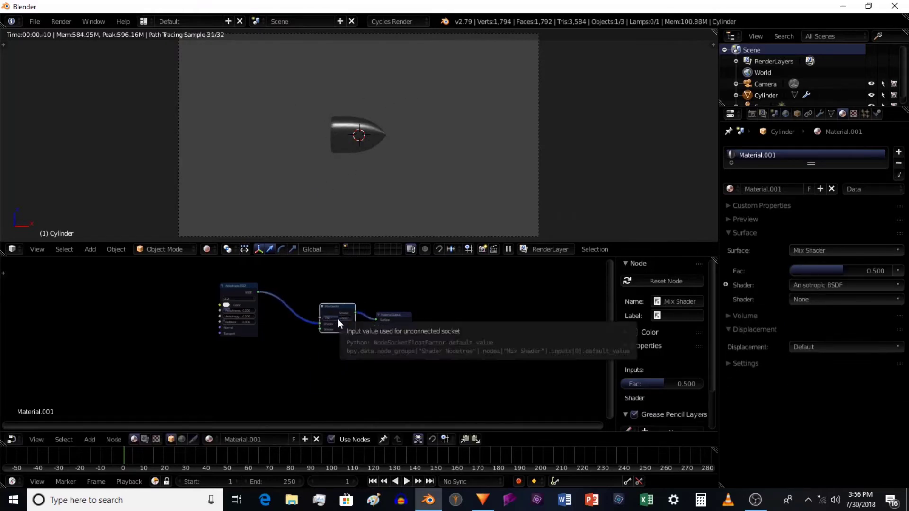
Try the Mix Shader's Fac at 0 and at 1, and set it back to 0.5
scroll(337, 319, up, 4)
middle_drag(361, 346, 341, 372)
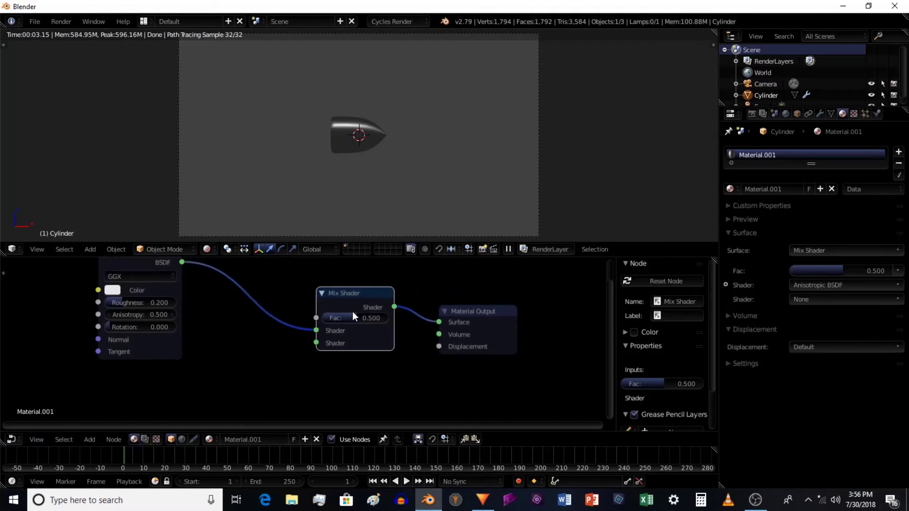
drag(354, 318, 328, 330)
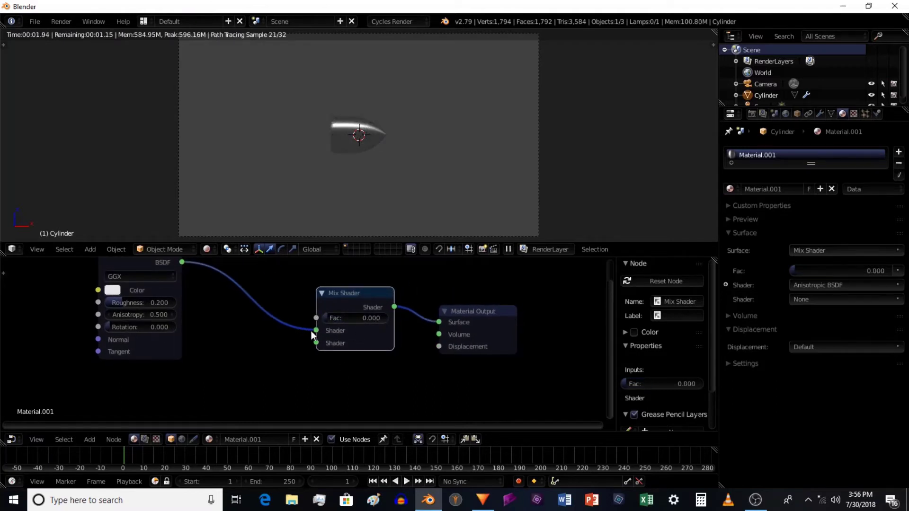
drag(327, 318, 389, 318)
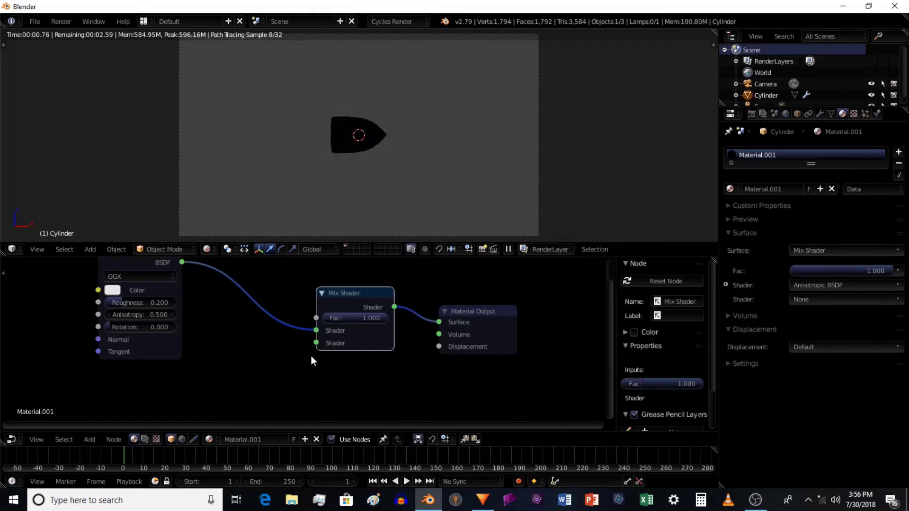
drag(380, 316, 353, 317)
click(360, 317)
text(0.5)
key(Return)
Add a Principled BSDF node and place it below the Anisotropic BSDF node
scroll(372, 398, down, 2)
key(shift+a)
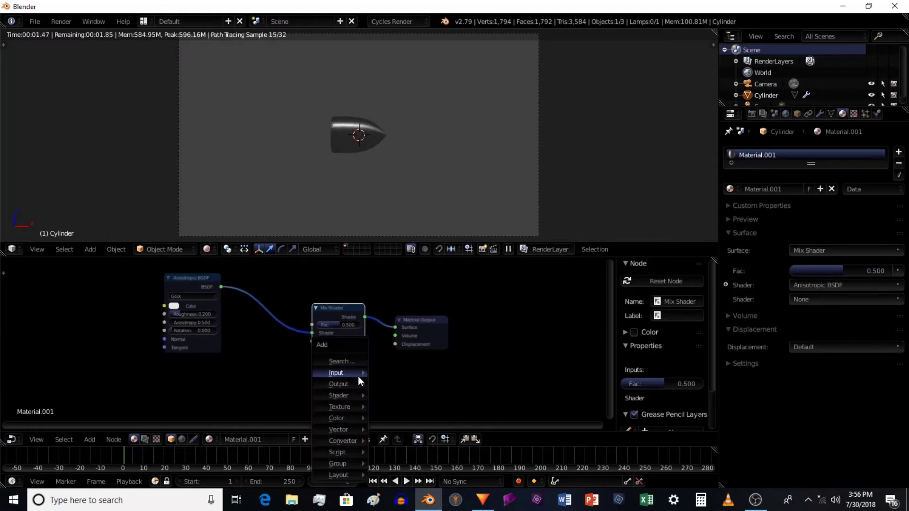
click(357, 365)
text(prin)
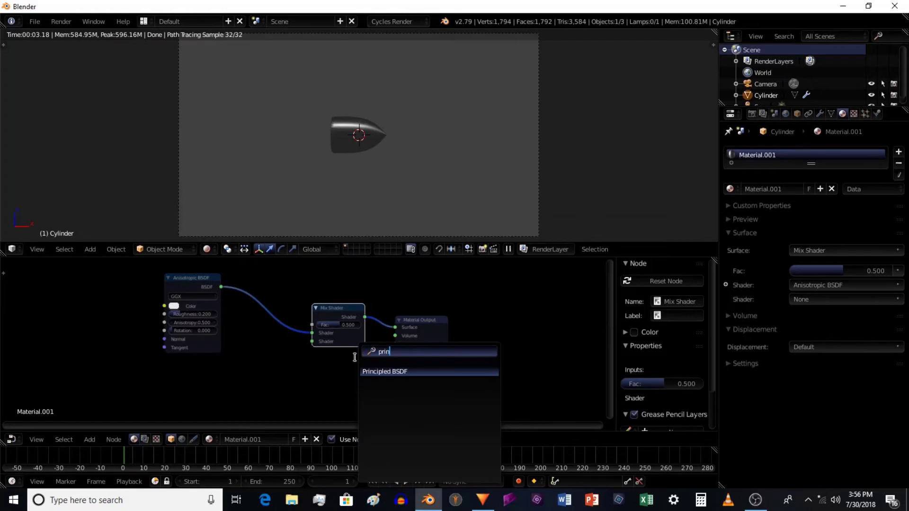
key(Return)
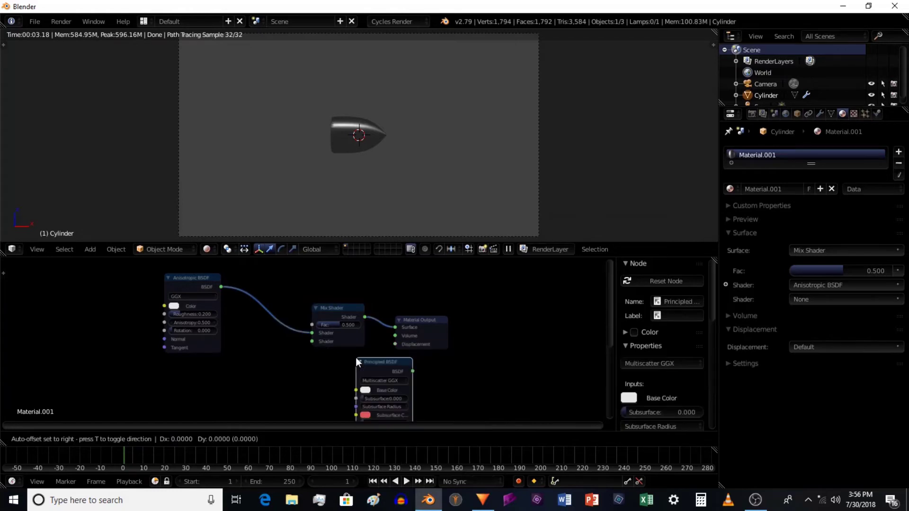
click(163, 356)
Connect the Principled BSDF output to the second Shader input of the Mix Shader
middle_drag(260, 383, 286, 352)
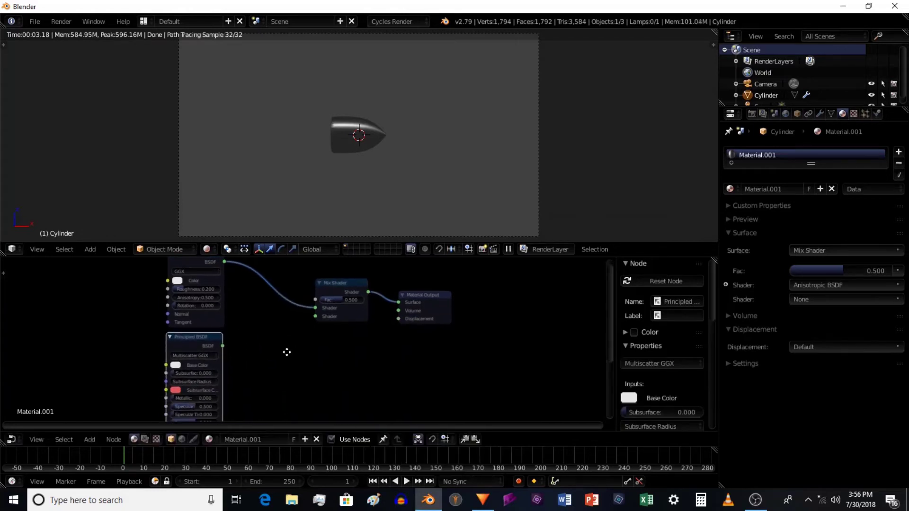
scroll(257, 316, down, 2)
click(236, 302)
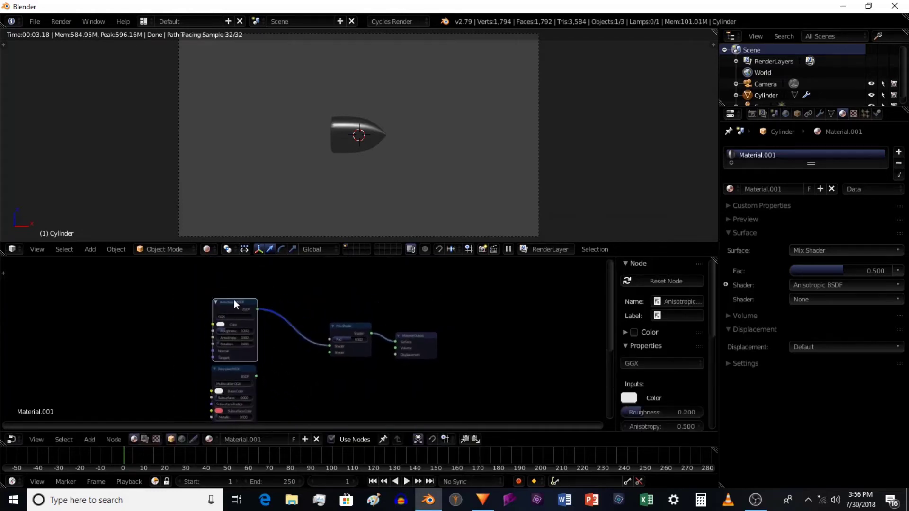
middle_drag(258, 339, 269, 325)
drag(255, 353, 328, 331)
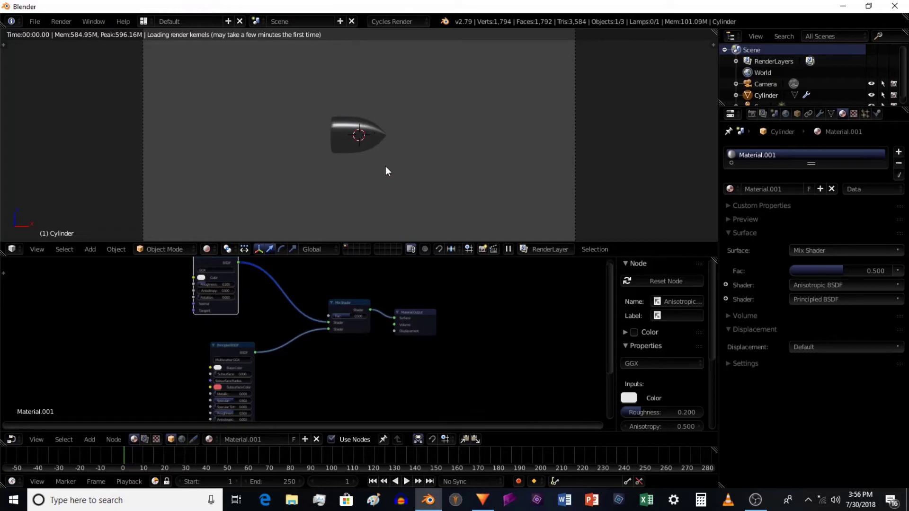
Try a Subsurface of 1 on the Principled BSDF and a higher Fac on the Mix Shader
scroll(266, 377, up, 3)
middle_drag(266, 377, 347, 278)
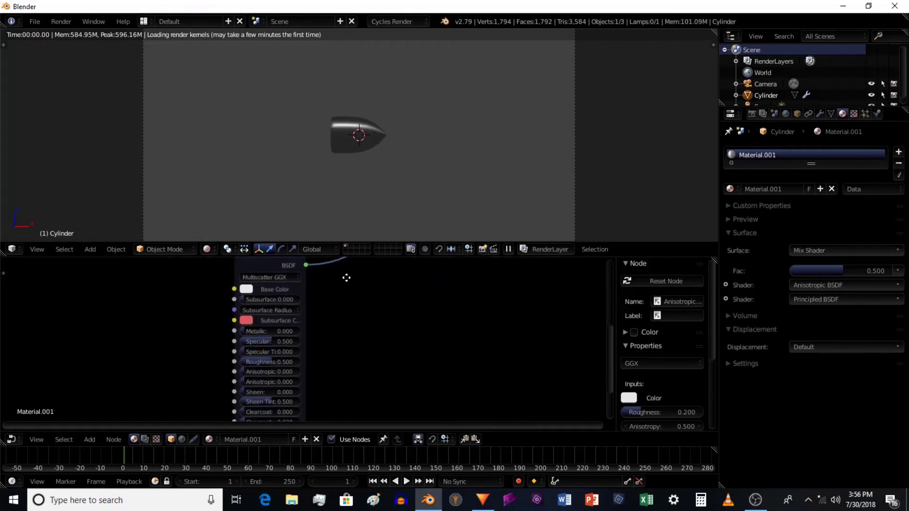
scroll(262, 387, down, 3)
scroll(404, 311, up, 3)
scroll(305, 363, up, 1)
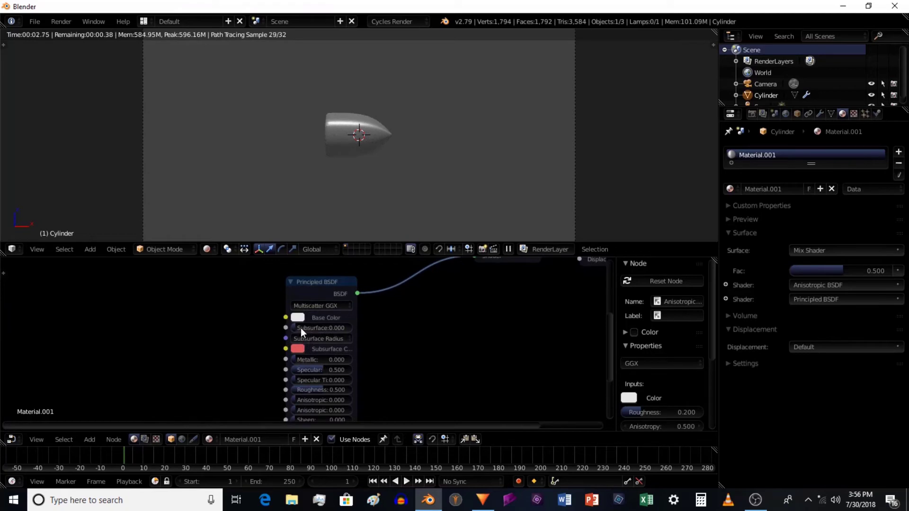
drag(300, 328, 345, 329)
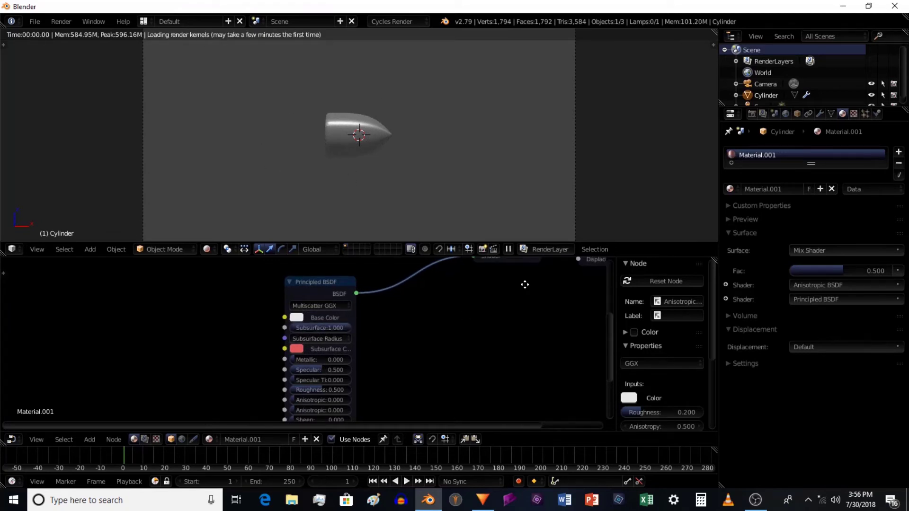
middle_drag(524, 284, 467, 333)
click(451, 279)
drag(450, 279, 478, 279)
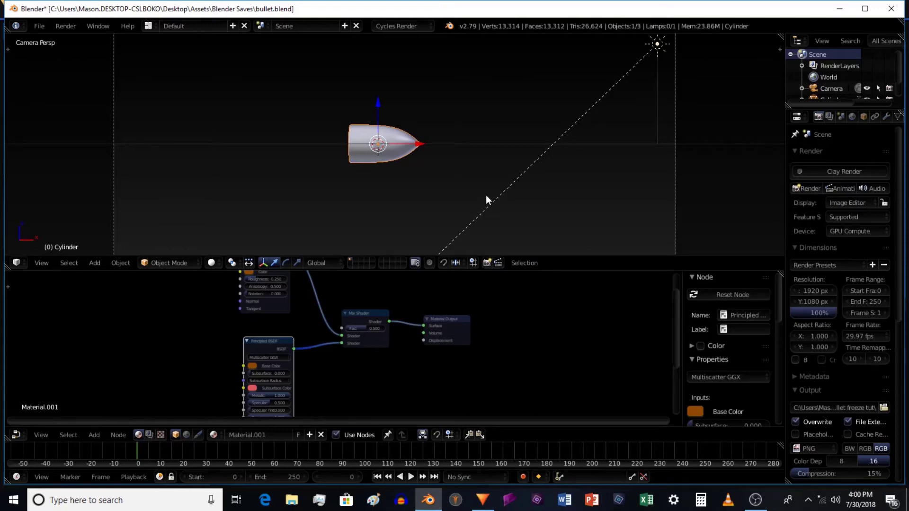
Maximize the bullet.blend window and preview the bullet with rendered shading
click(865, 9)
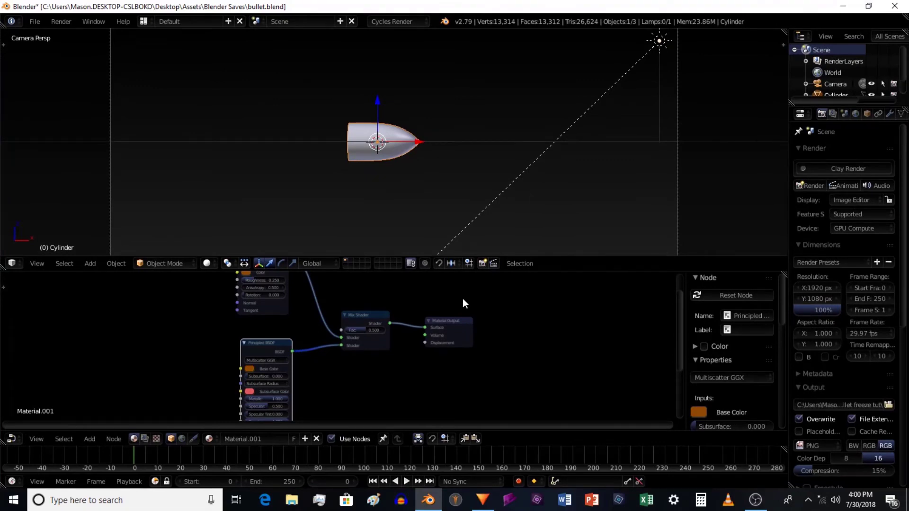
middle_drag(272, 374, 338, 374)
scroll(339, 374, down, 2)
middle_drag(371, 328, 391, 352)
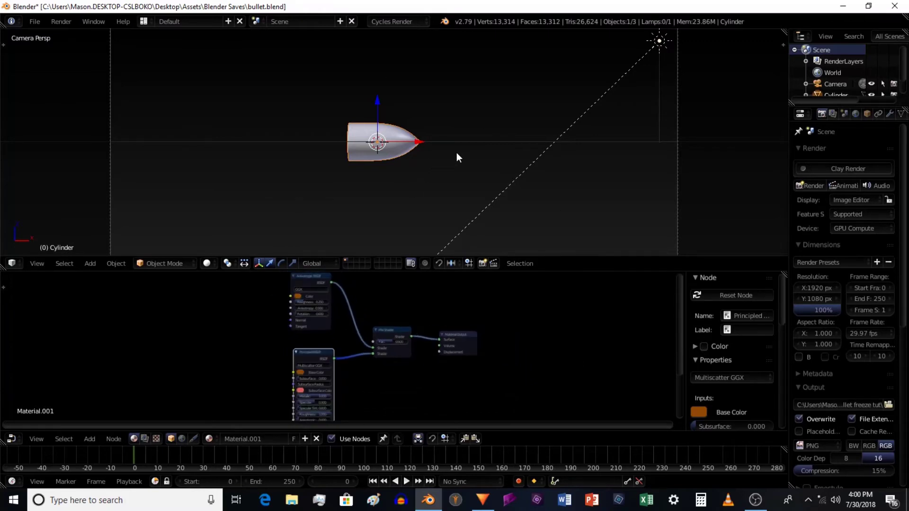
key(shift+z)
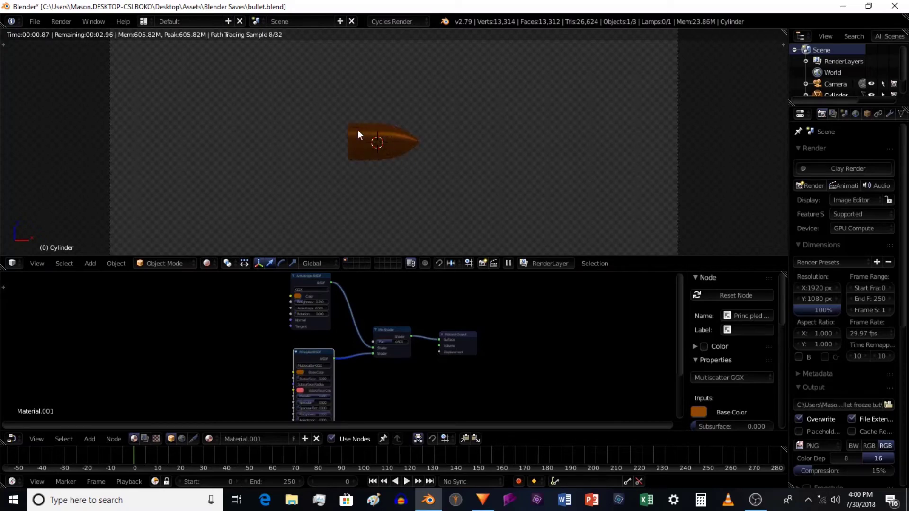
Examine the settings of the Principled BSDF, Anisotropic BSDF and Mix Shader nodes in the bullet's material
scroll(394, 346, up, 2)
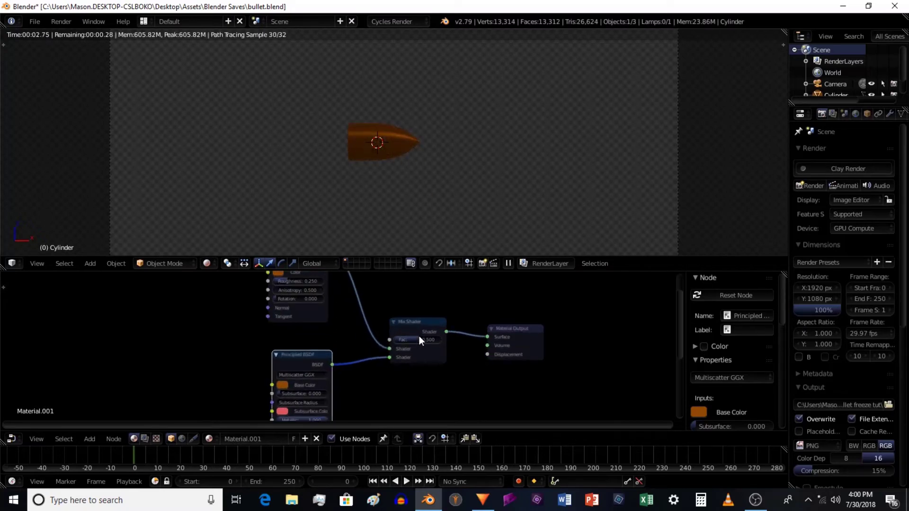
shift+scroll(358, 348, down, 5)
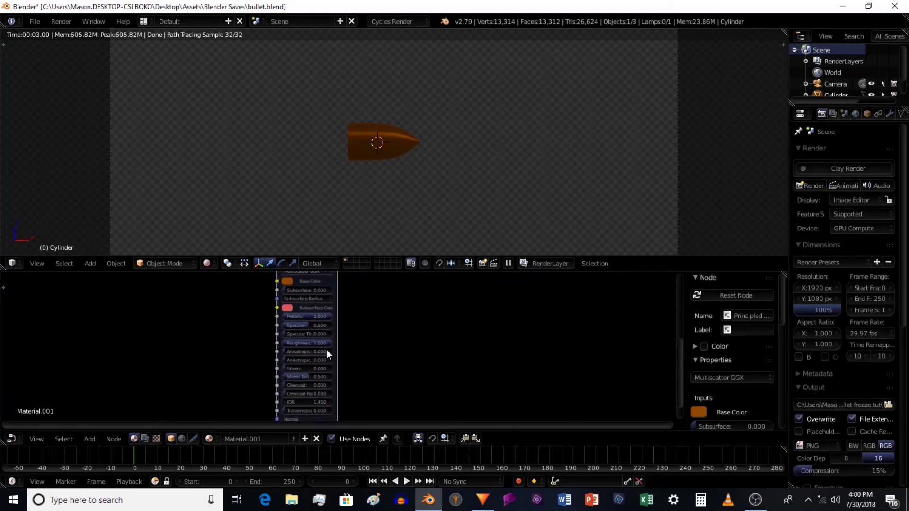
shift+scroll(297, 295, up, 2)
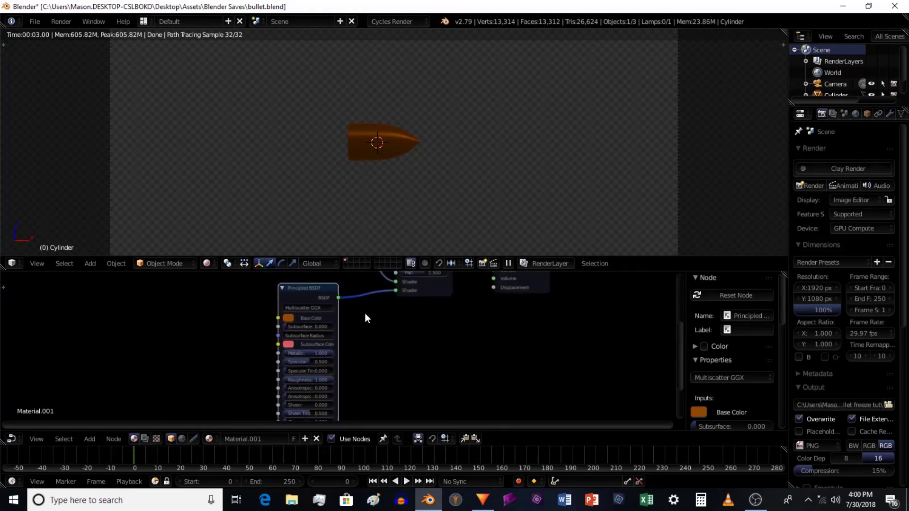
shift+scroll(374, 332, up, 5)
middle_drag(416, 332, 396, 322)
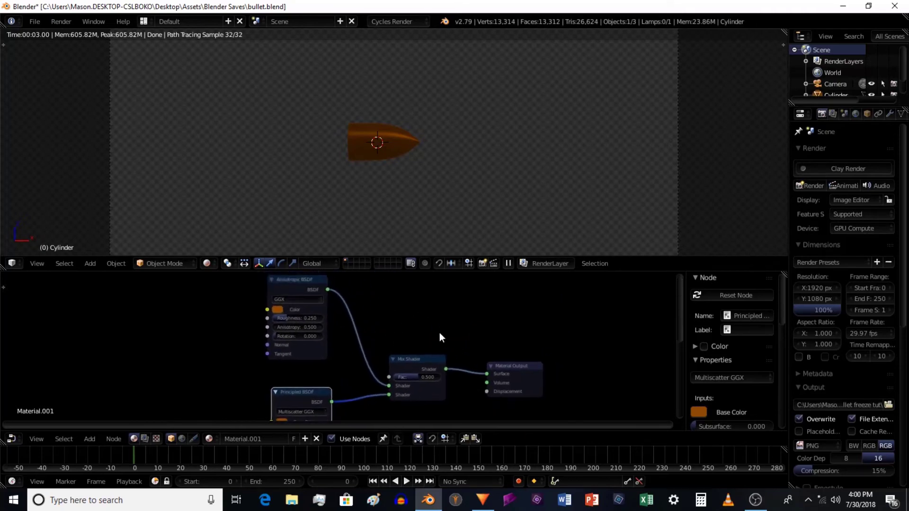
scroll(356, 339, down, 3)
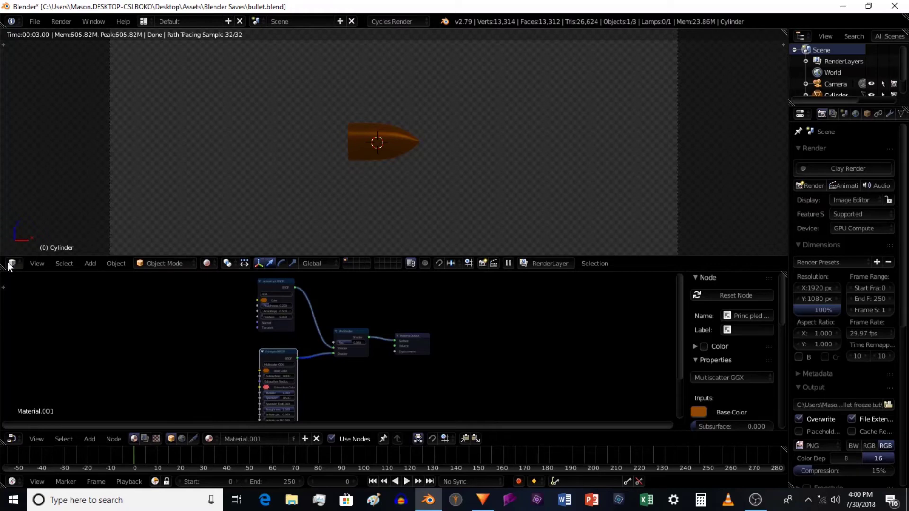
Merge the Node Editor area into the 3D view and return the view to solid shading
drag(13, 305, 394, 305)
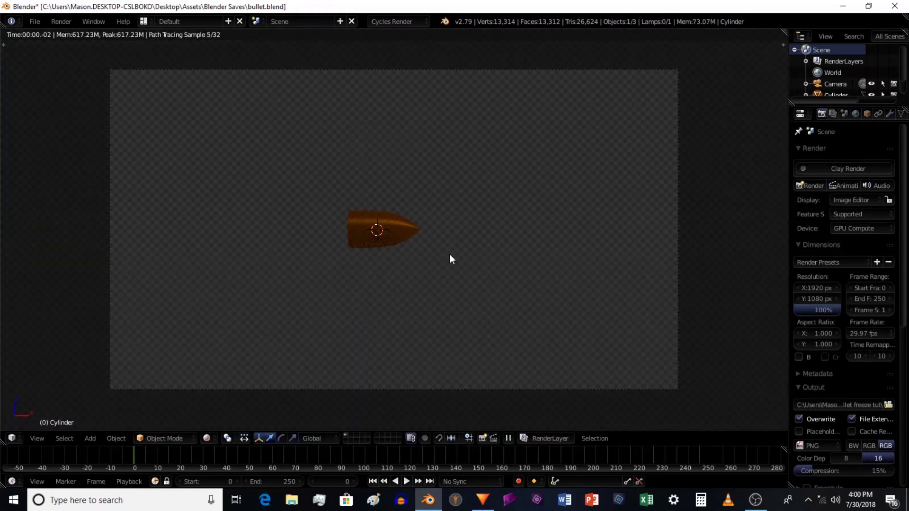
key(shift+z)
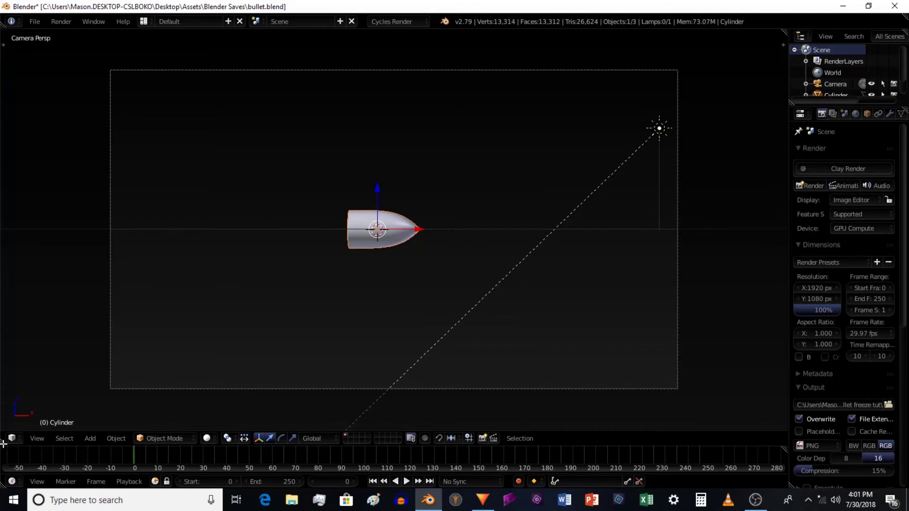
drag(4, 442, 13, 314)
key(Escape)
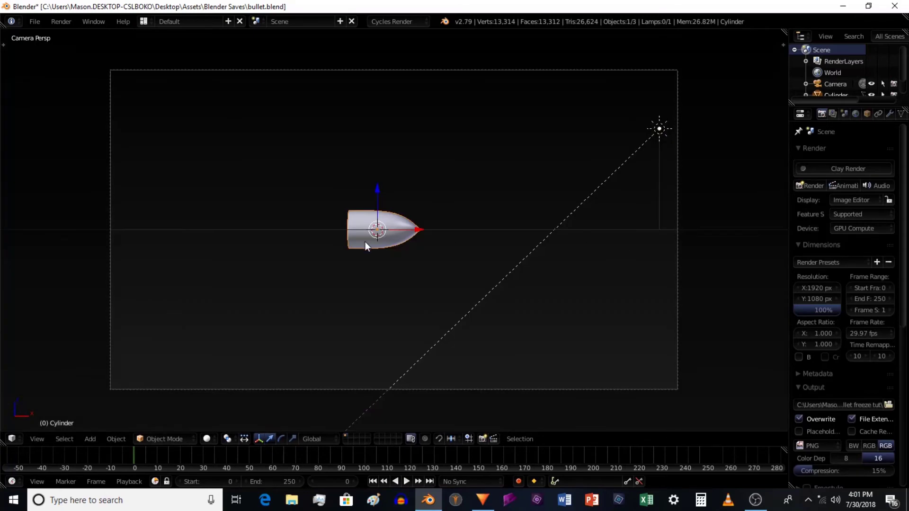
Preview the bullet with rendered shading, and return the viewport to solid shading
key(shift+z)
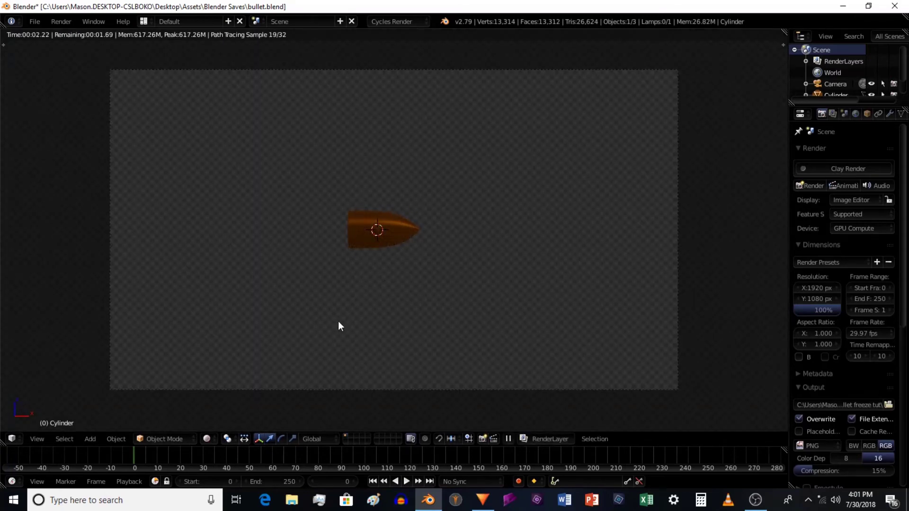
click(207, 439)
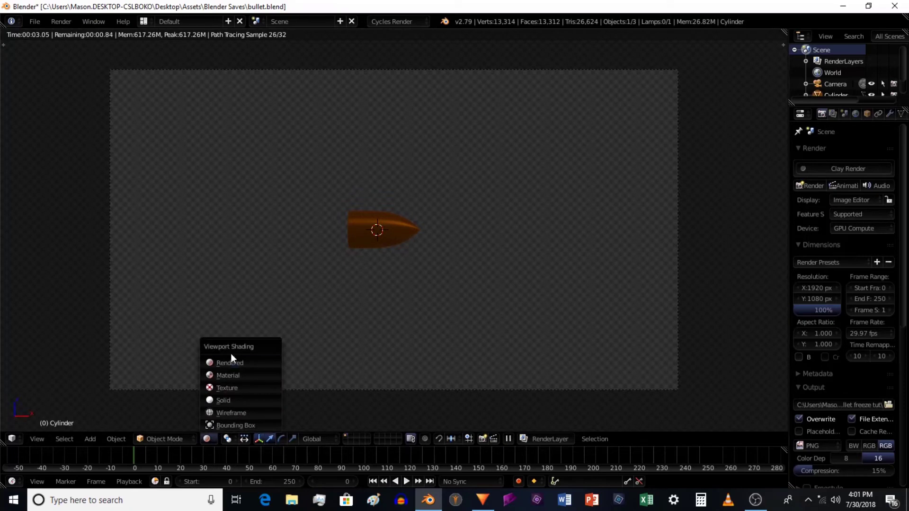
click(211, 439)
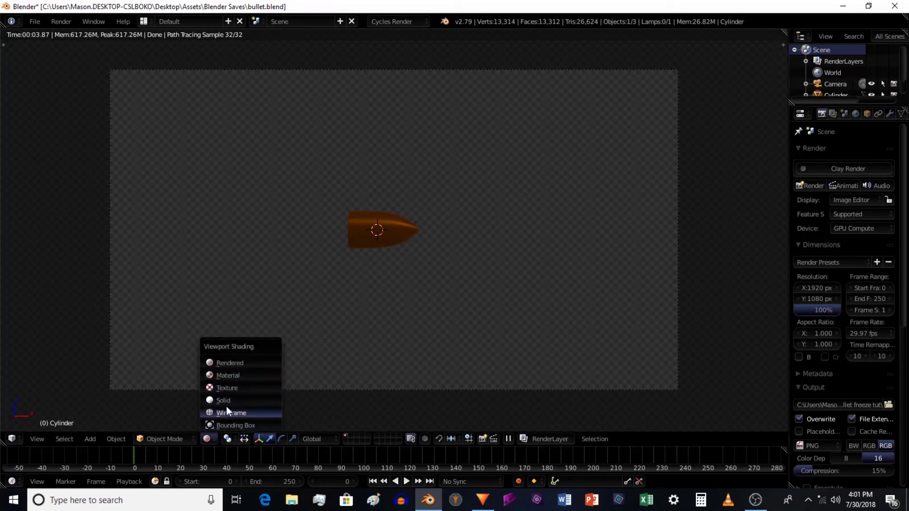
click(227, 400)
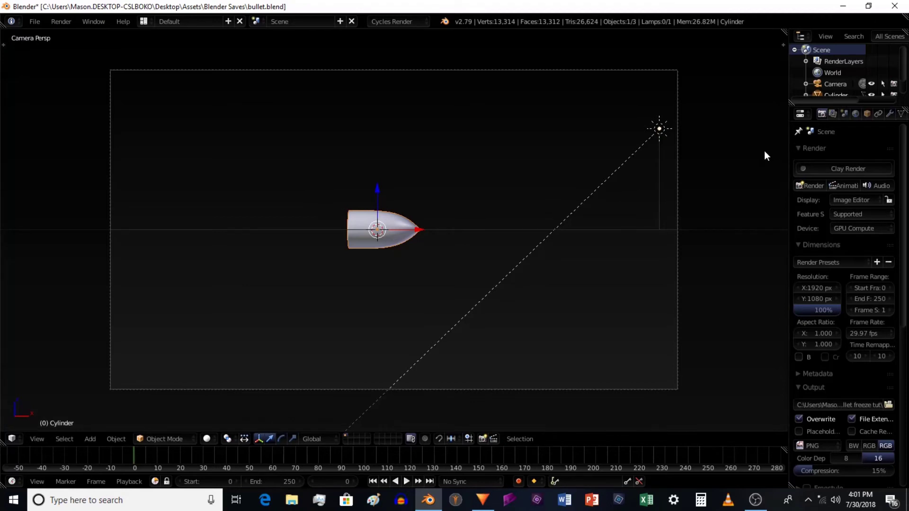
Enable background images for the 3D view and remove the existing Gun Tut.MOV entry
key(n)
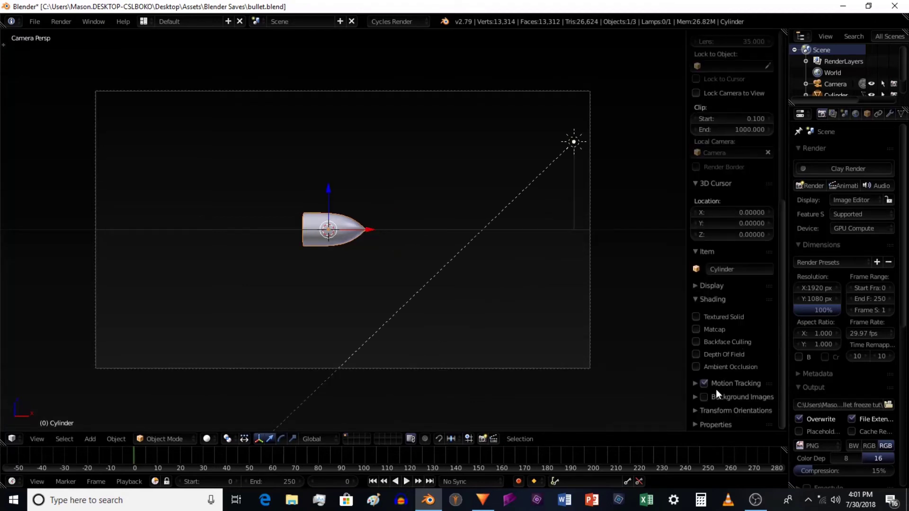
click(704, 396)
click(695, 396)
scroll(743, 323, down, 8)
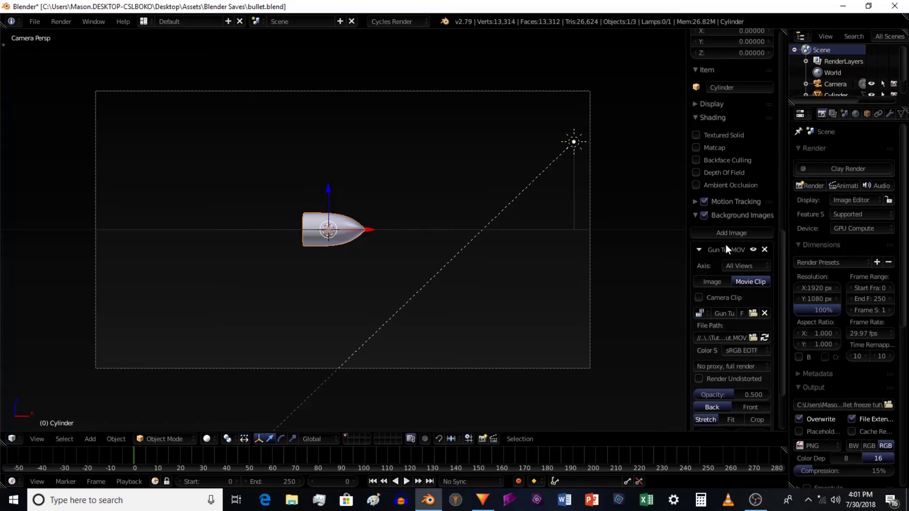
click(763, 250)
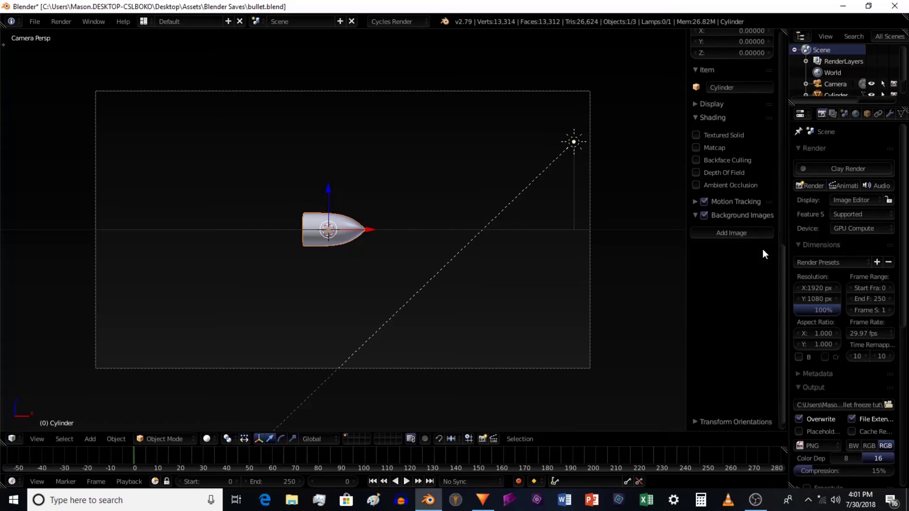
Try adding Gun Tut.MOV as a movie clip background with Camera Clip off and a changed opacity
click(738, 233)
click(752, 280)
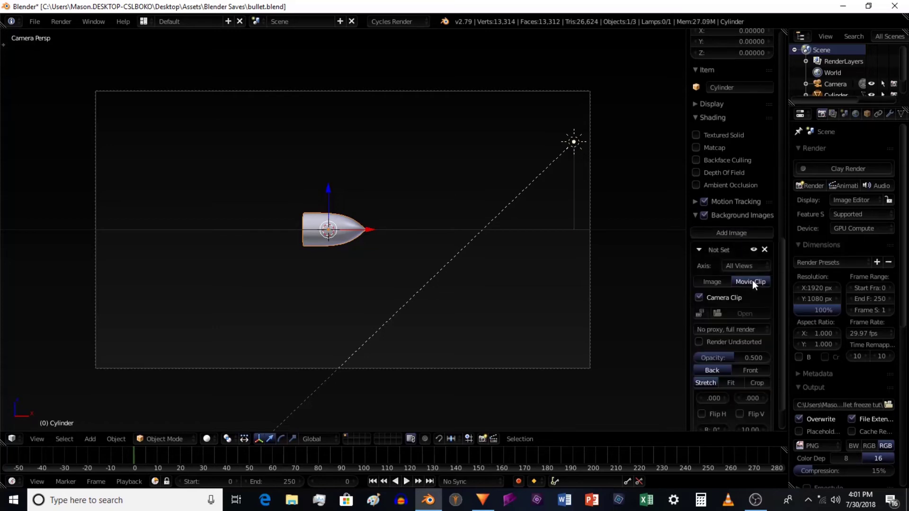
click(698, 298)
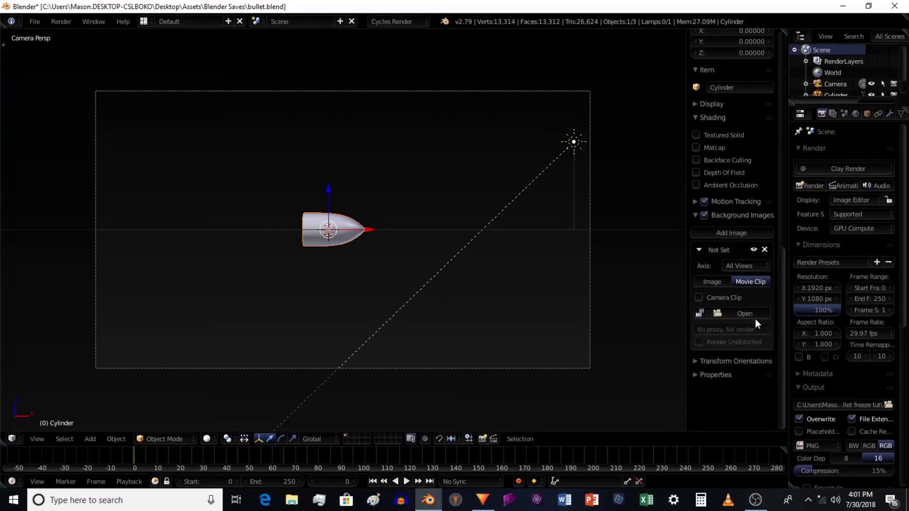
click(701, 314)
click(728, 330)
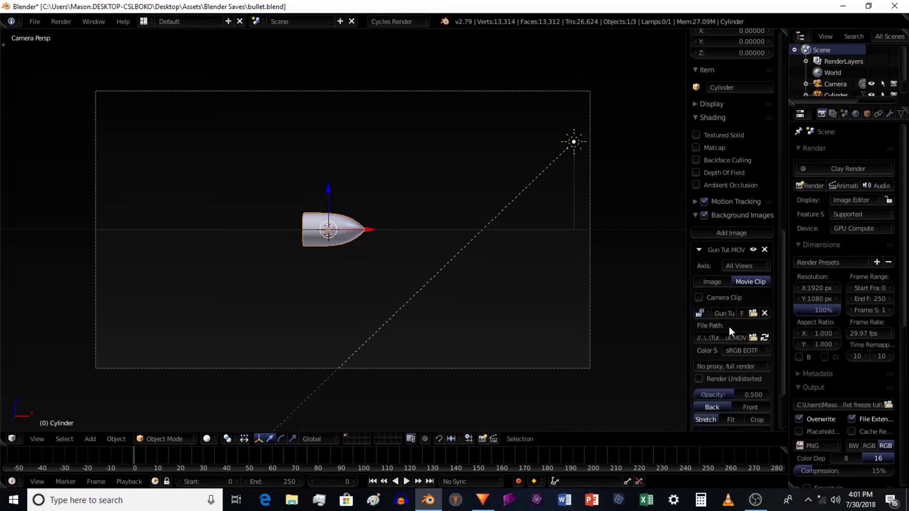
scroll(735, 354, down, 4)
drag(738, 317, 701, 317)
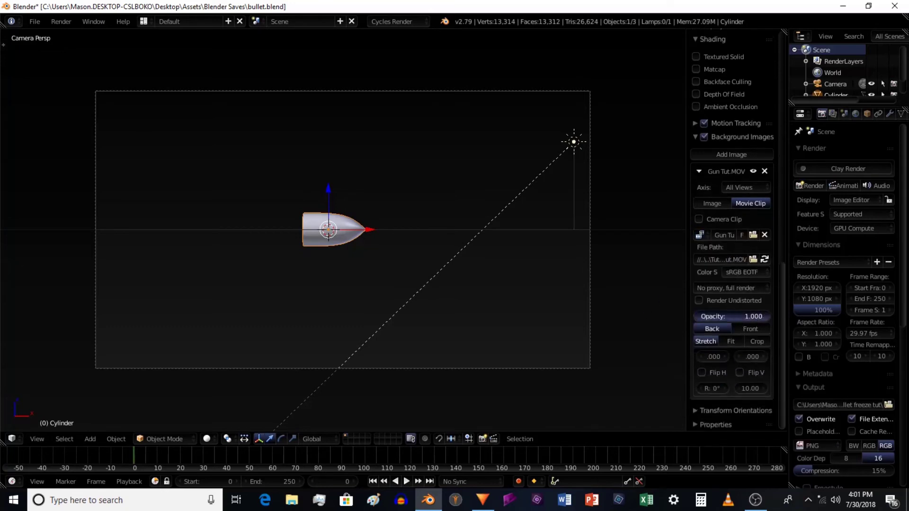
key(KP_0)
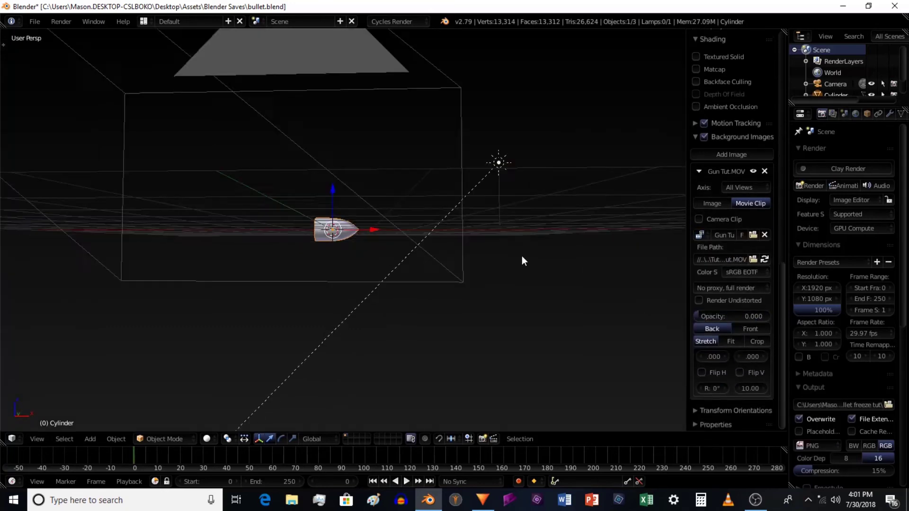
key(KP_0)
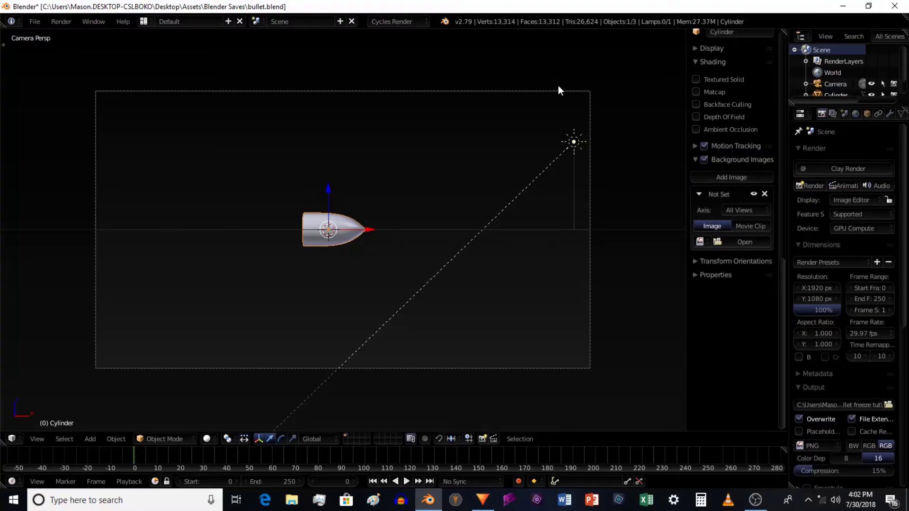
Select the camera and load Gun Tut.MOV as an image-type background in the camera view
right_click(559, 88)
scroll(697, 168, down, 3)
click(717, 194)
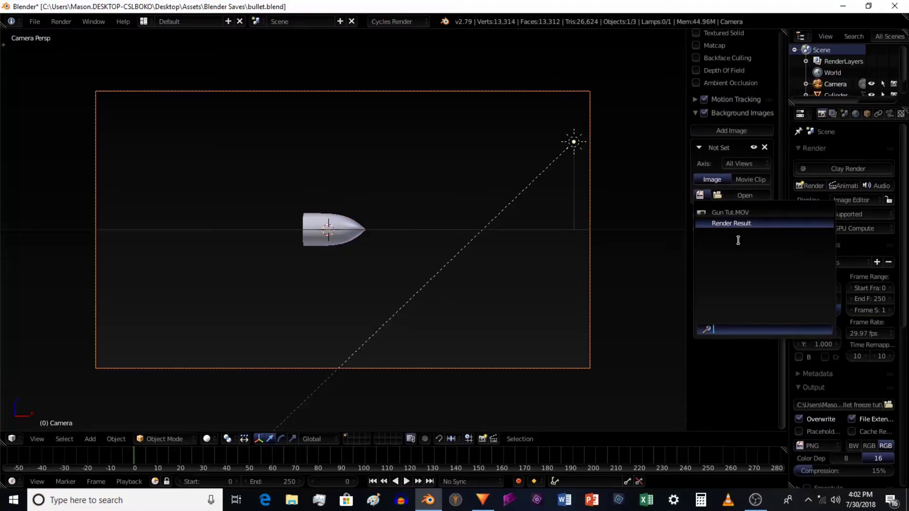
click(766, 213)
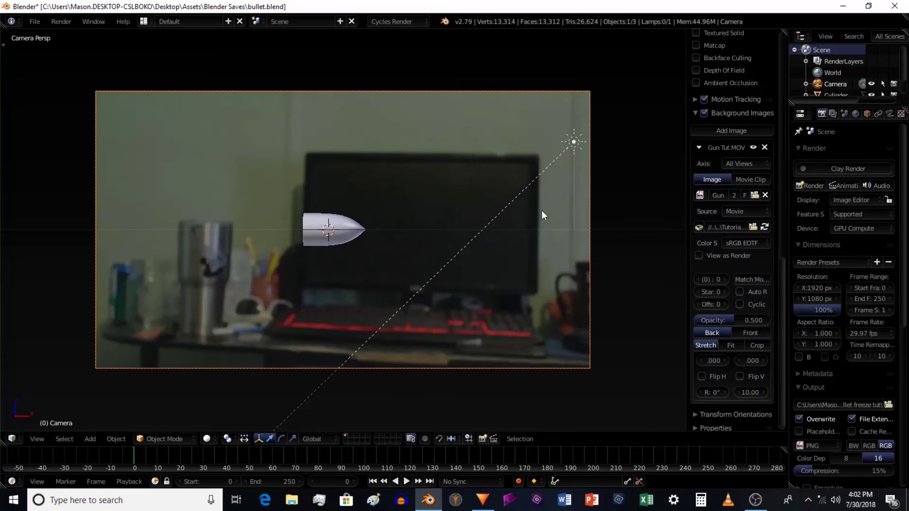
key(KP_0)
key(KP_0)
Select the bullet and play the animation in camera view to check the background footage
right_click(362, 220)
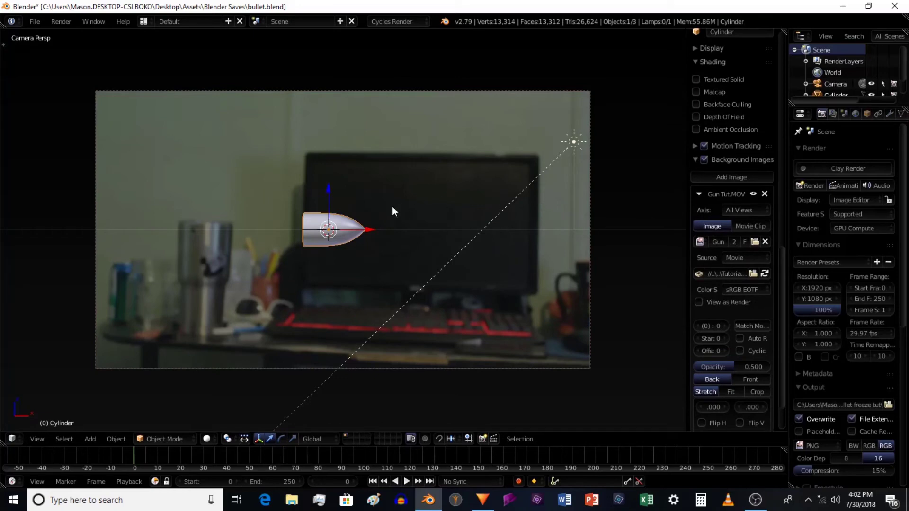
key(alt+a)
key(alt+a)
click(405, 481)
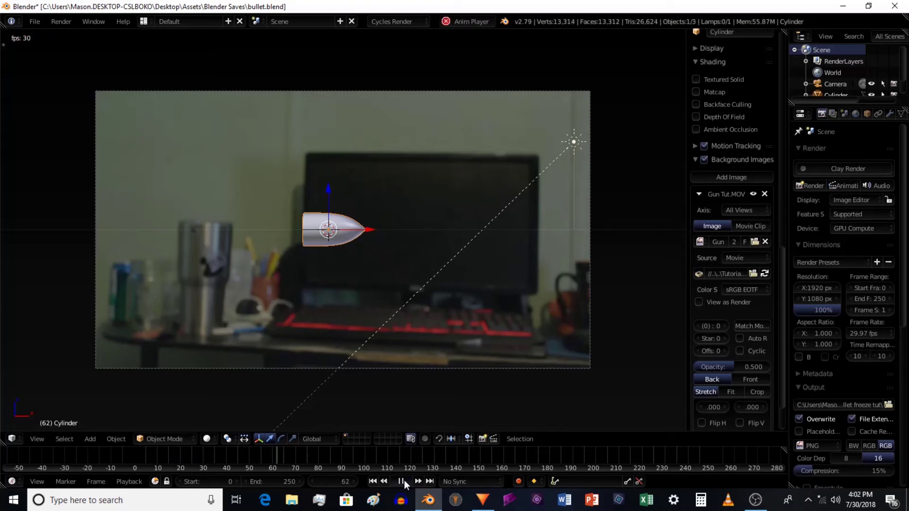
click(405, 480)
middle_drag(478, 288, 523, 298)
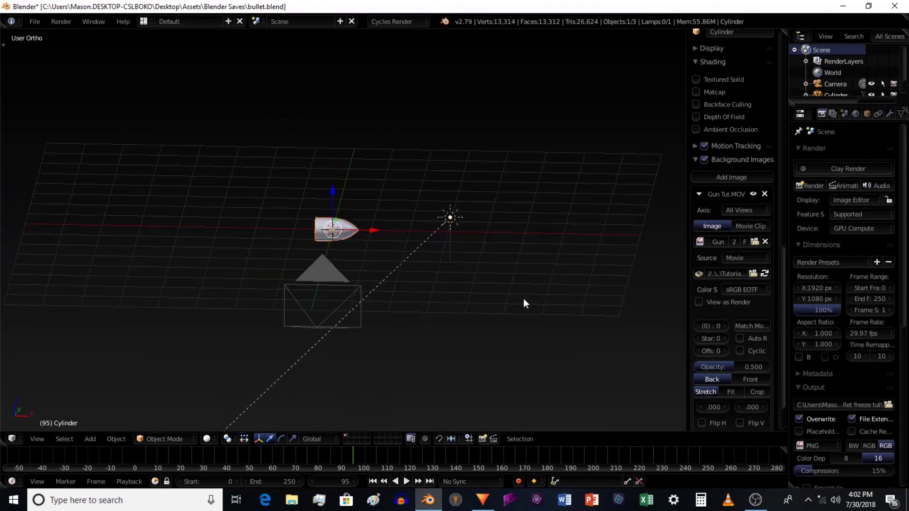
key(KP_0)
key(alt+a)
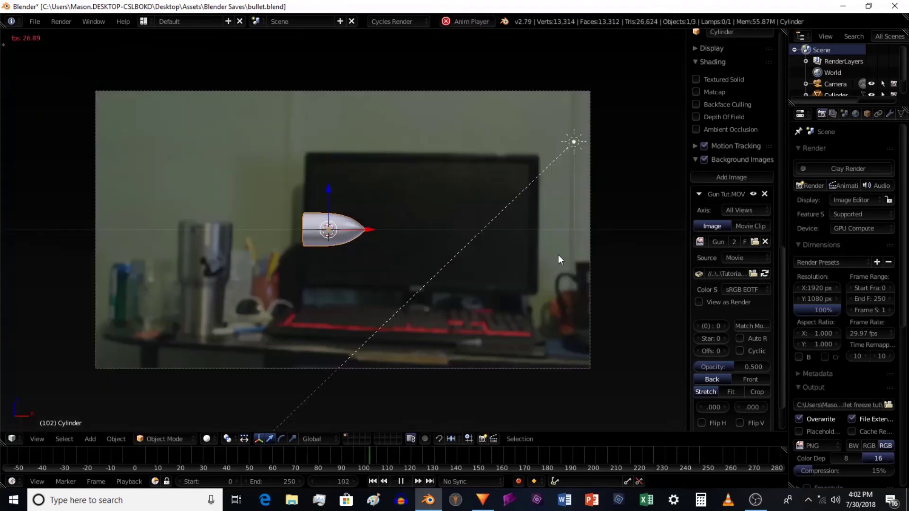
key(shift+Left)
key(alt+a)
key(shift+Left)
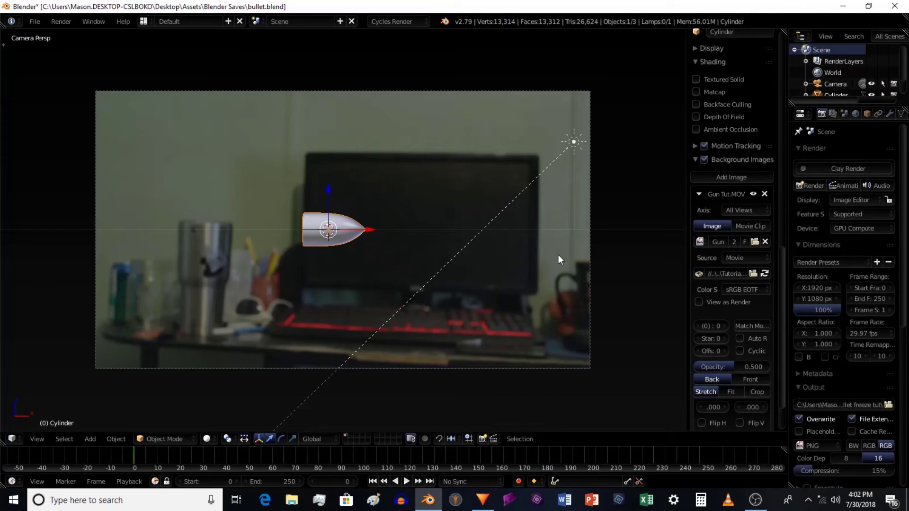
Jump repeatedly between the first and last frames and replay the animation to check the background for motion
key(shift+Right)
key(shift+Left)
key(shift+Right)
key(shift+Left)
key(shift+Right)
key(shift+Left)
key(shift+Right)
key(shift+Left)
key(shift+Right)
key(shift+Left)
key(alt+a)
key(alt+a)
Switch the background source to the Gun Tut.MOV movie clip, keeping Camera Clip off
scroll(729, 328, down, 3)
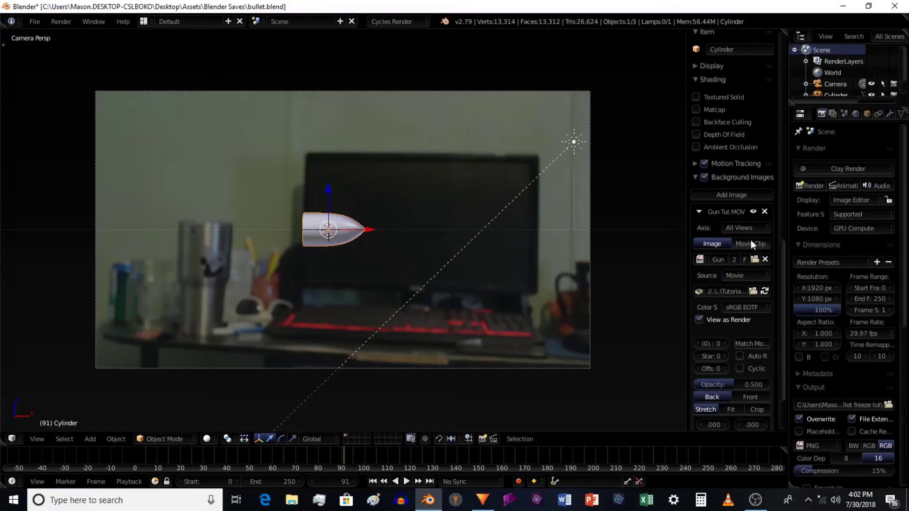
click(750, 242)
click(699, 260)
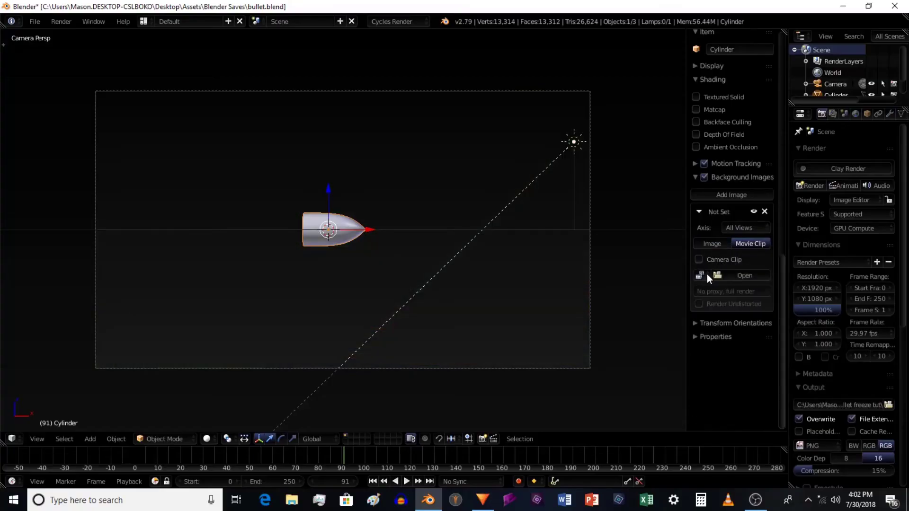
click(700, 275)
click(720, 293)
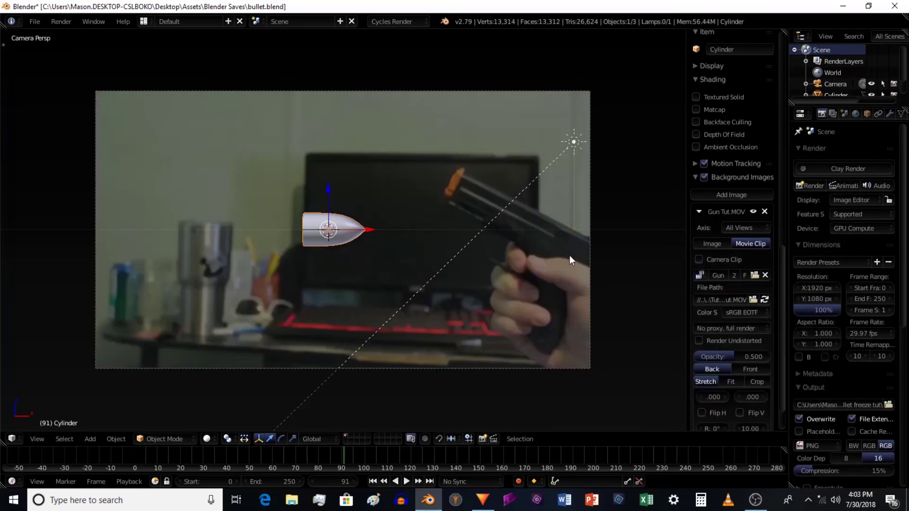
Play the animation from the first frame to check the gun footage behind the bullet
key(shift+Left)
key(alt+a)
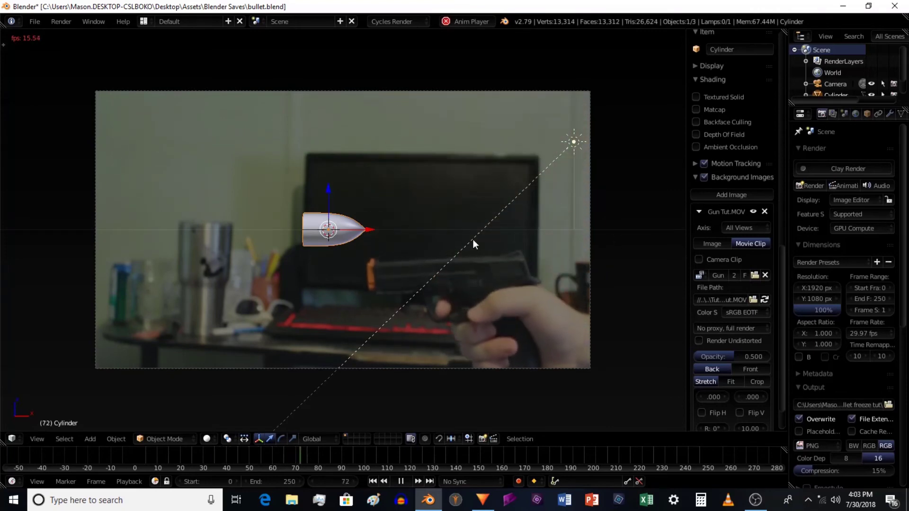
key(alt+a)
key(alt+a)
key(alt+a)
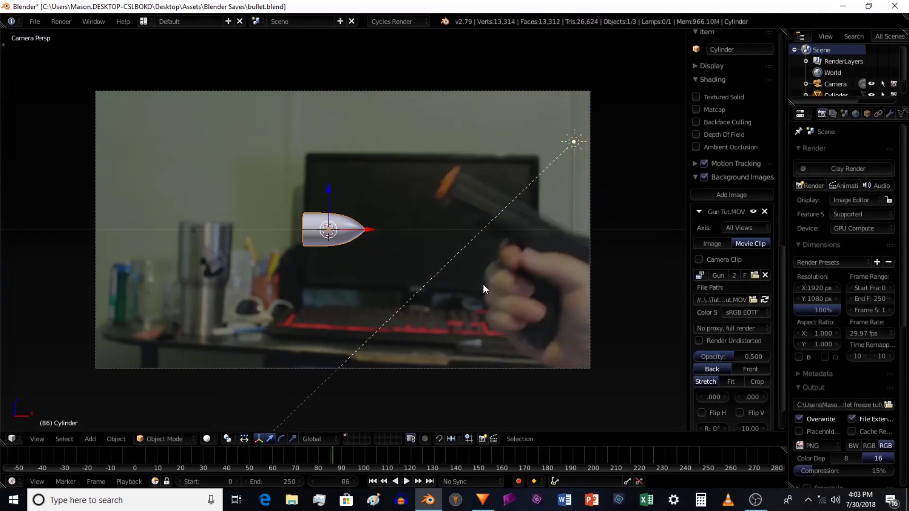
Step through the gun footage frame by frame in both directions and stop at frame 81
key(Left)
key(Left)
key(Left)
key(Left)
key(Left)
key(Left)
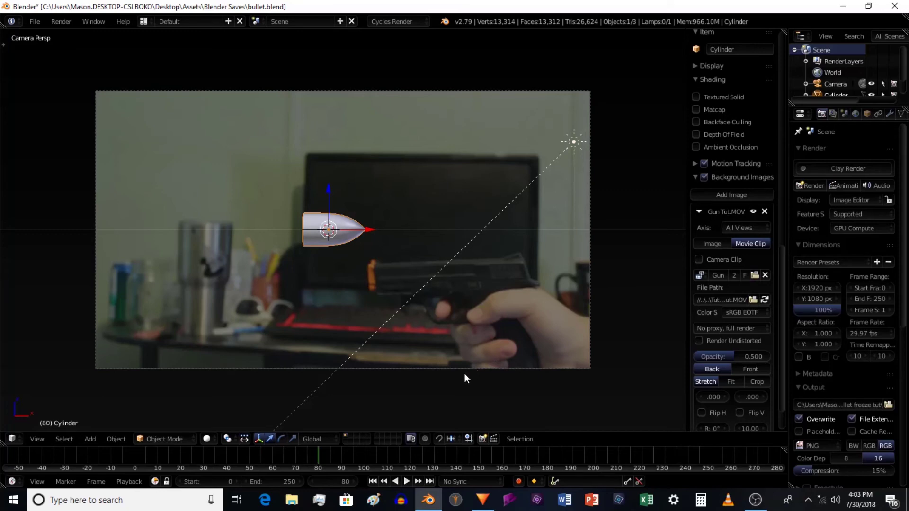
key(comma)
key(Left)
key(Left)
key(Left)
key(Left)
key(Left)
key(Left)
key(Left)
key(Left)
key(Left)
key(Left)
key(Left)
key(Left)
key(Left)
key(Left)
key(Left)
key(Left)
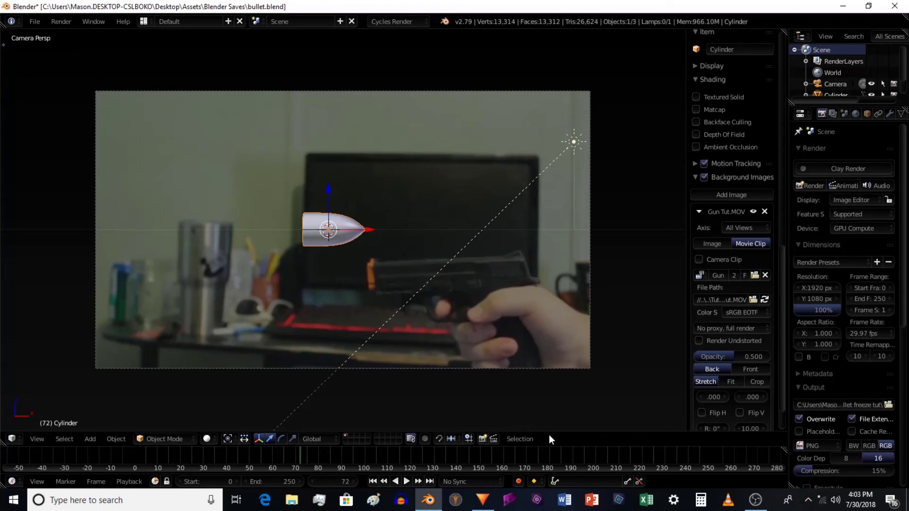
key(Right)
key(Right)
key(Right)
key(Right)
key(Right)
key(Right)
key(Right)
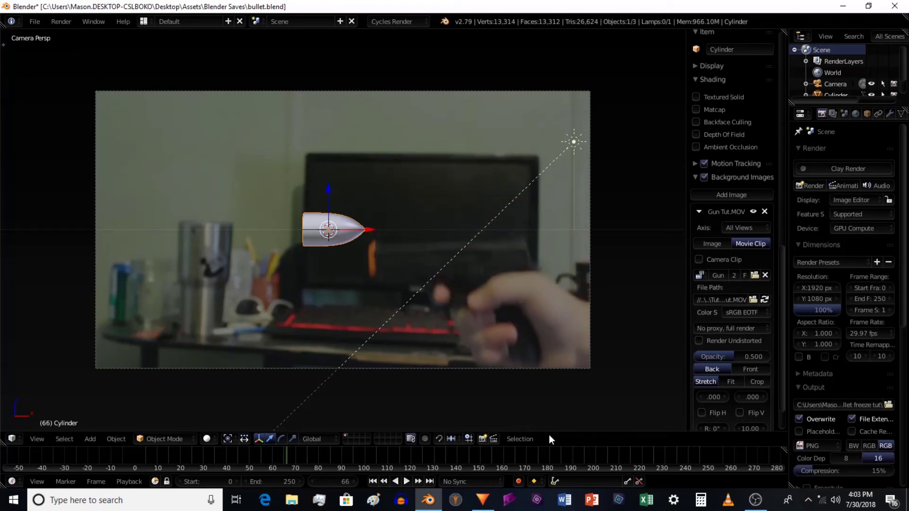
key(Right)
key(Right)
key(Right)
key(Right)
key(Right)
key(Right)
key(Right)
key(Right)
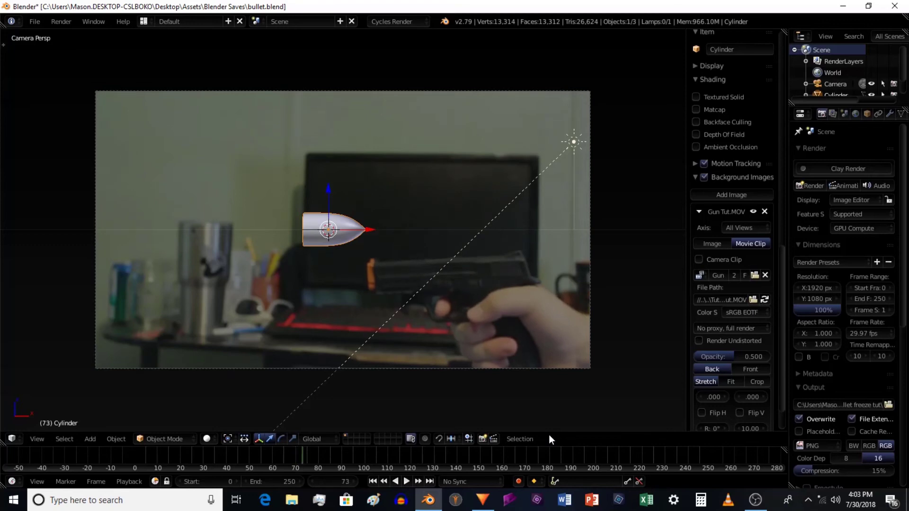
key(Right)
key(Right)
key(Right)
key(Right)
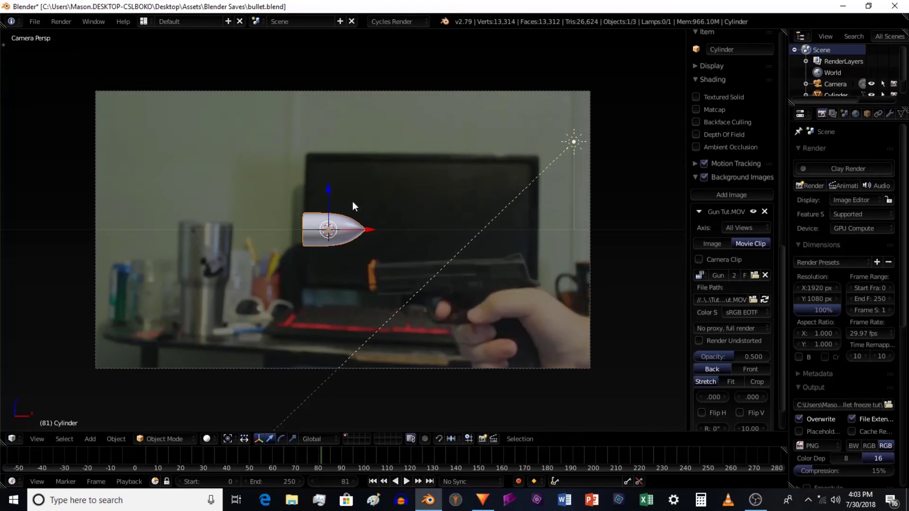
Move the bullet onto the gun just above the trigger and scale it to about 0.26
drag(326, 190, 493, 273)
key(x)
click(493, 273)
key(s)
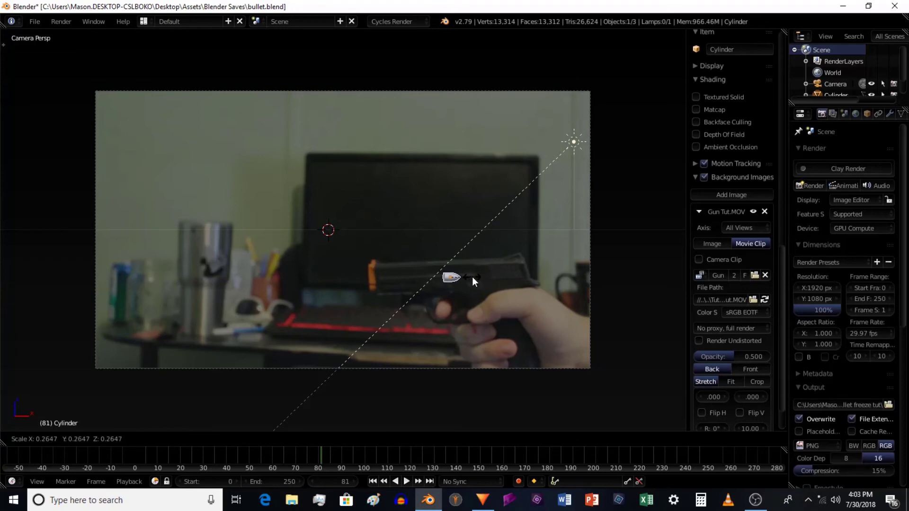
click(471, 278)
Rotate the bullet about the global Z axis so its nose points toward the gun's muzzle
key(KP_0)
key(KP_7)
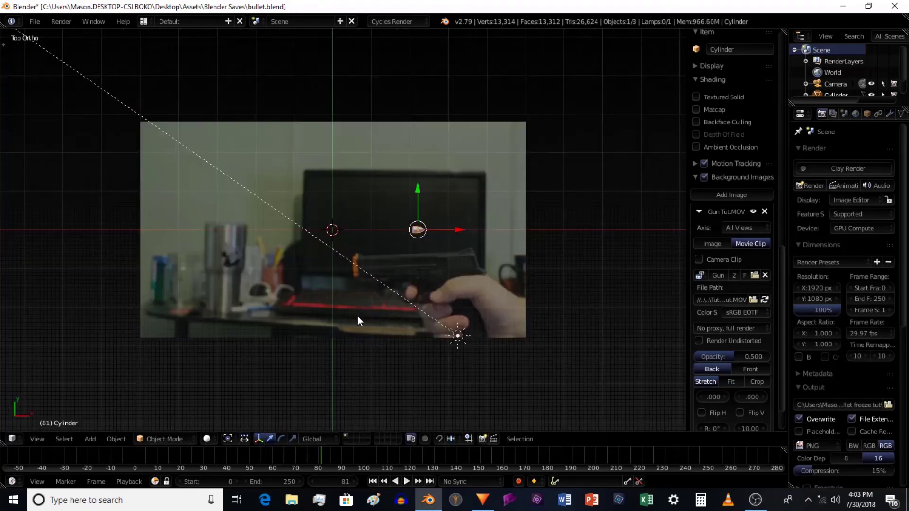
scroll(436, 226, up, 6)
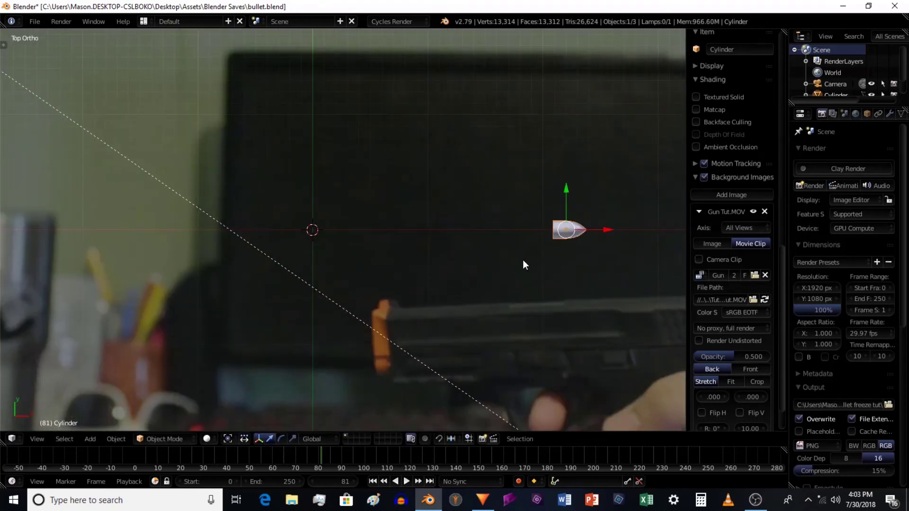
key(KP_Decimal)
scroll(366, 240, down, 3)
key(KP_0)
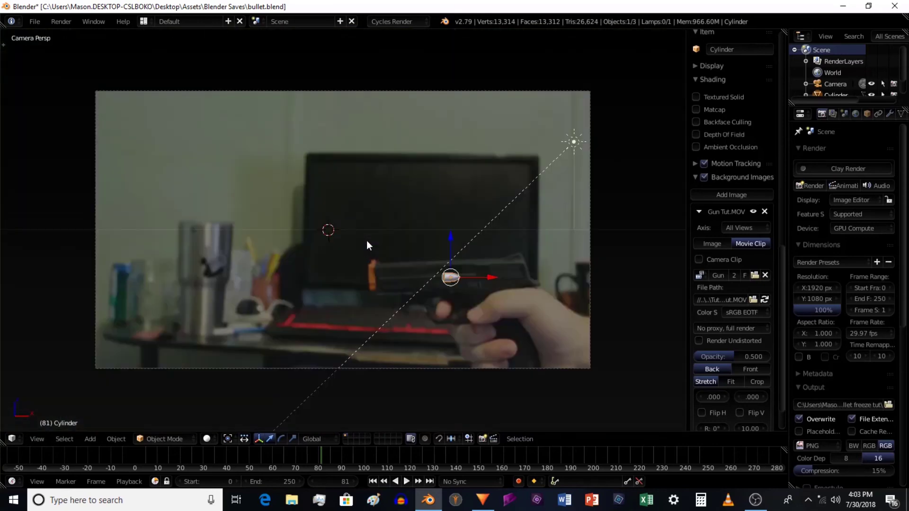
key(r)
key(z)
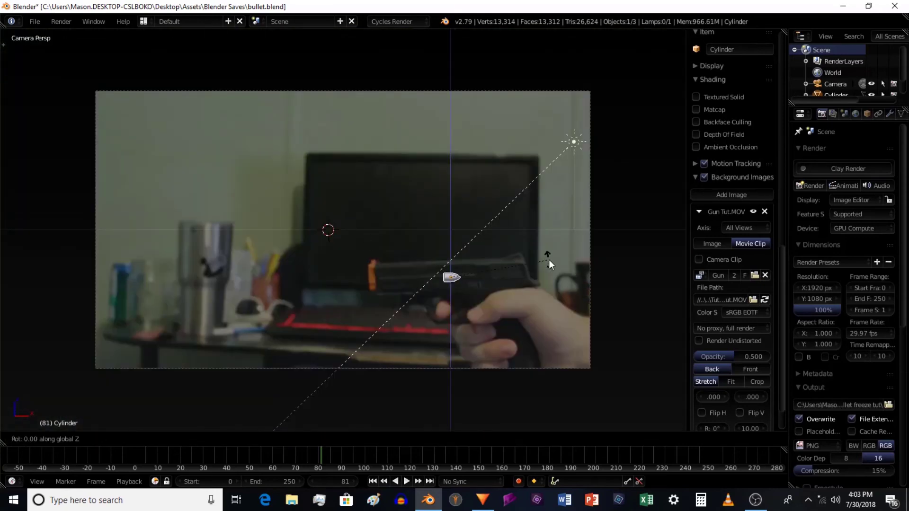
key(Escape)
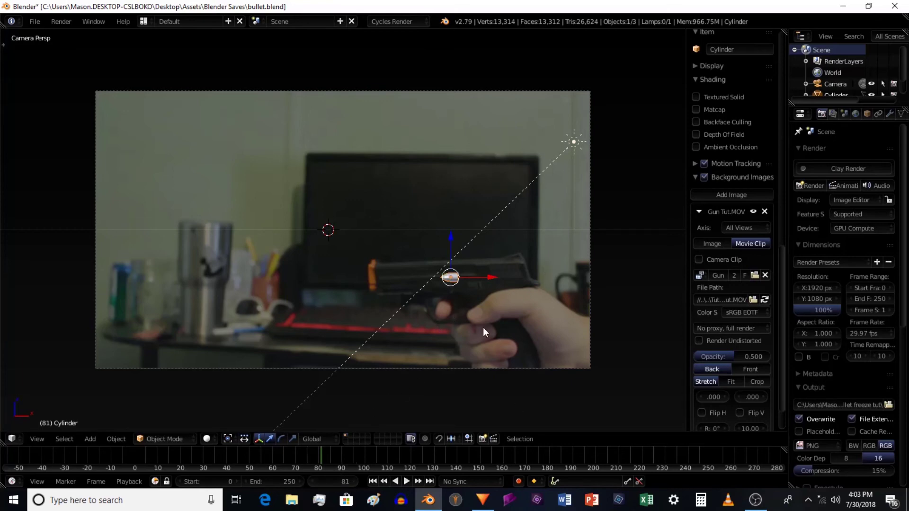
Insert a Location keyframe for the bullet at frame 81 and play the animation to check it against the footage
key(i)
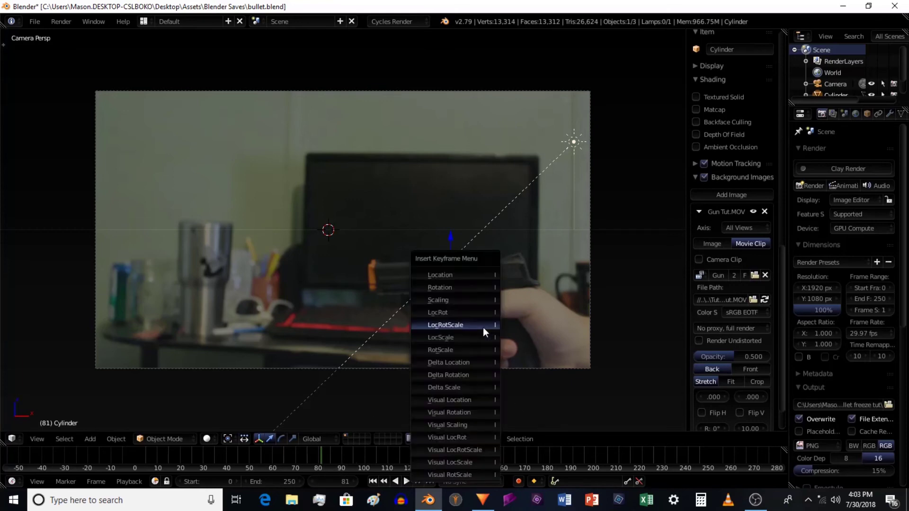
click(452, 277)
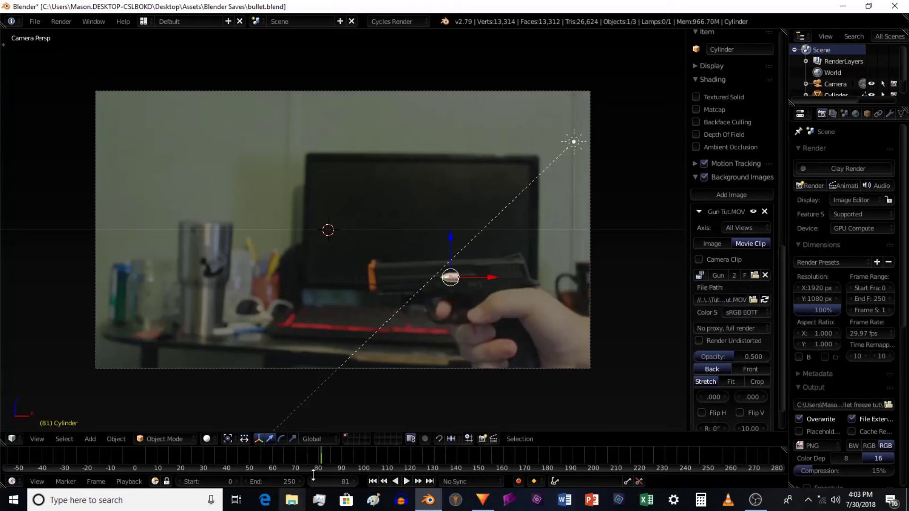
key(alt+a)
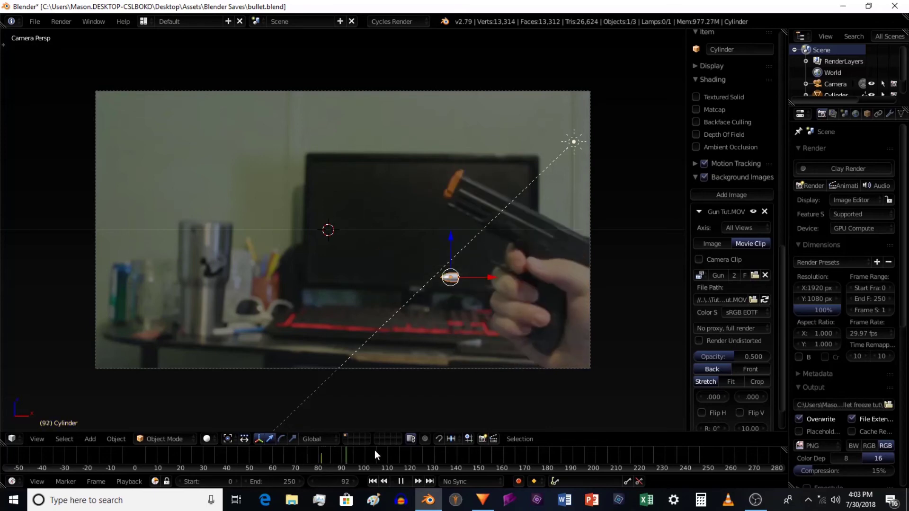
key(Escape)
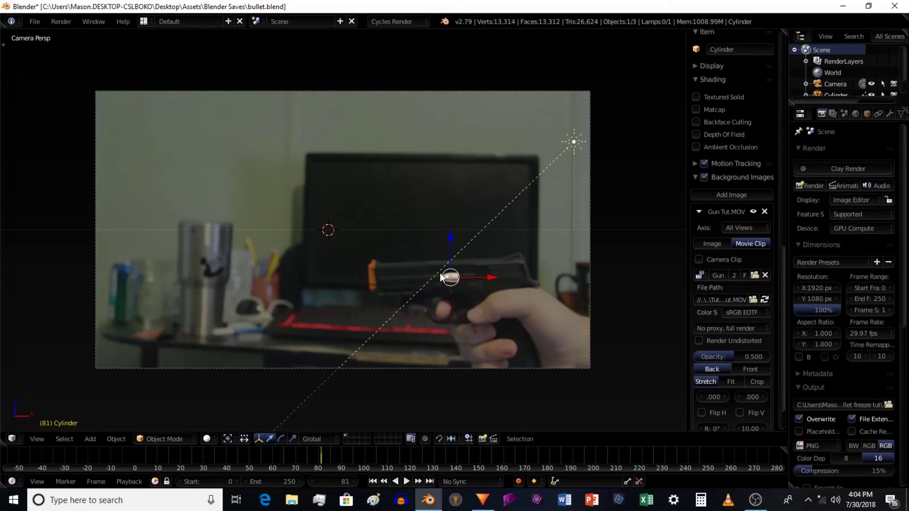
At frame 85, move the bullet along X past the muzzle to beside the tumbler and insert a Location keyframe
key(Right)
key(Right)
key(Right)
key(Right)
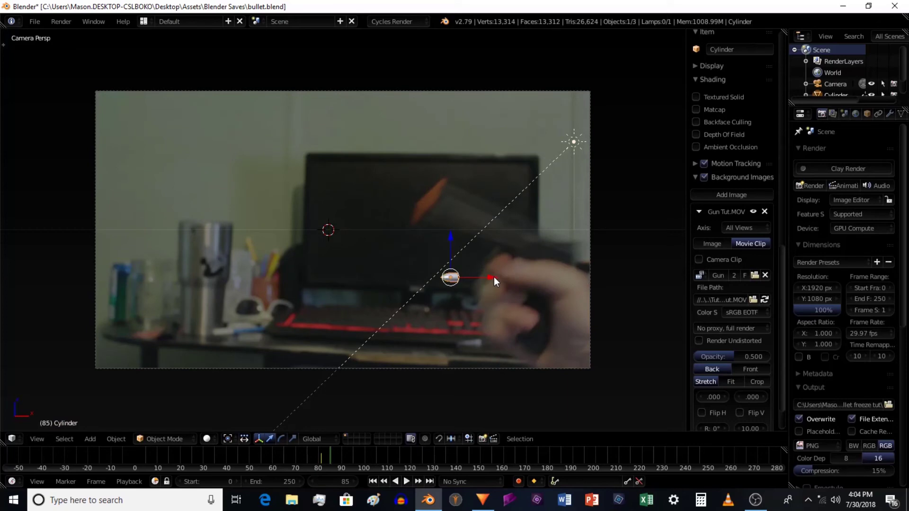
drag(490, 279, 283, 267)
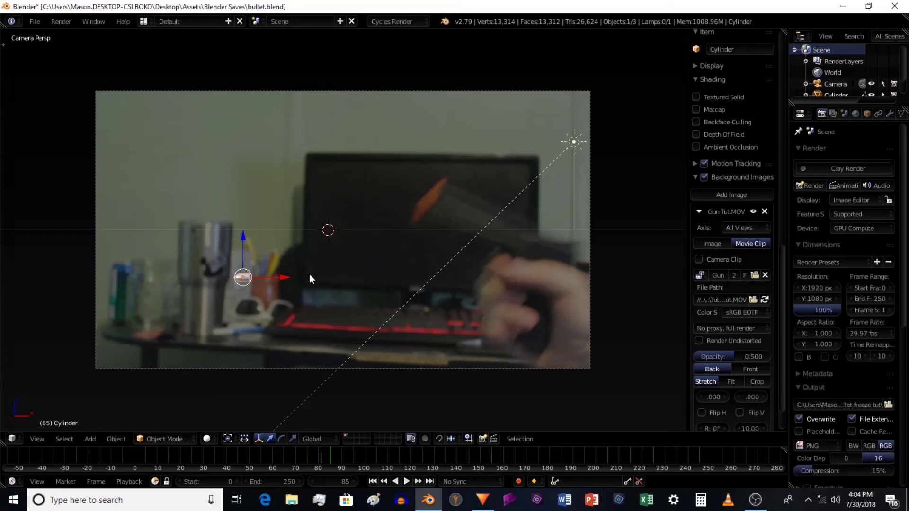
key(i)
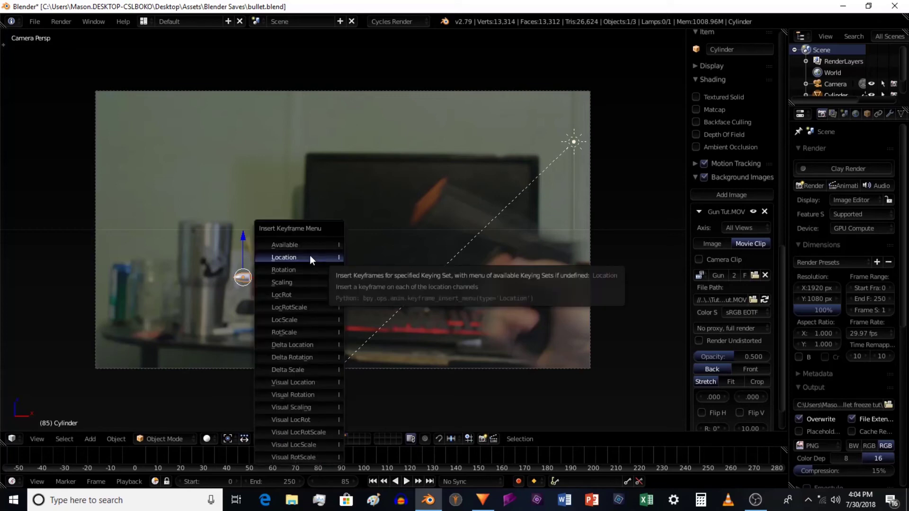
click(309, 255)
Play and step through the animation around the two keyframes to check the bullet's flight out of the gun
key(Left)
key(Left)
key(Left)
key(Left)
key(Left)
key(Left)
key(Left)
key(alt+a)
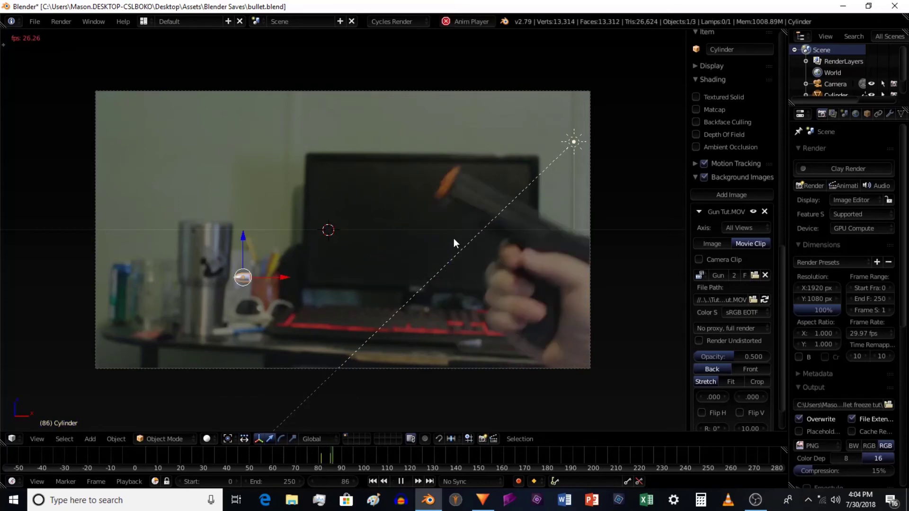
key(alt+a)
key(Left)
key(Left)
key(Left)
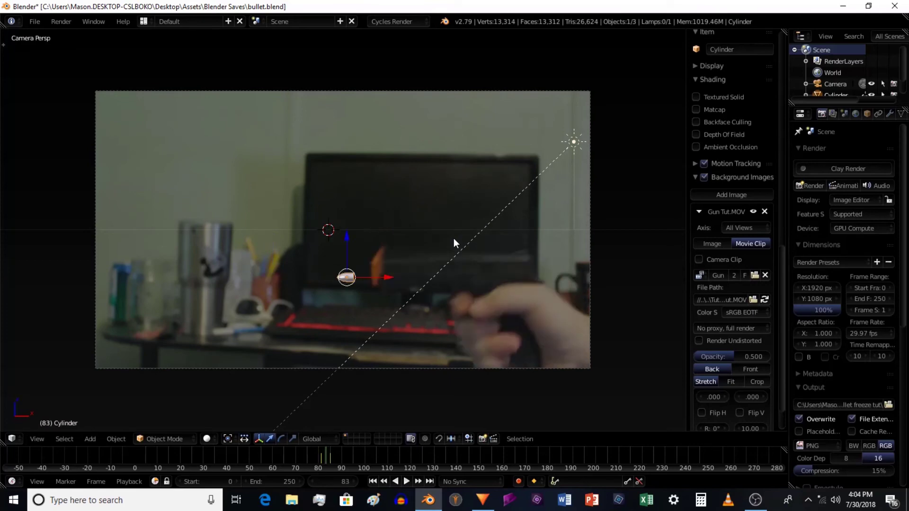
key(shift+Left)
key(alt+a)
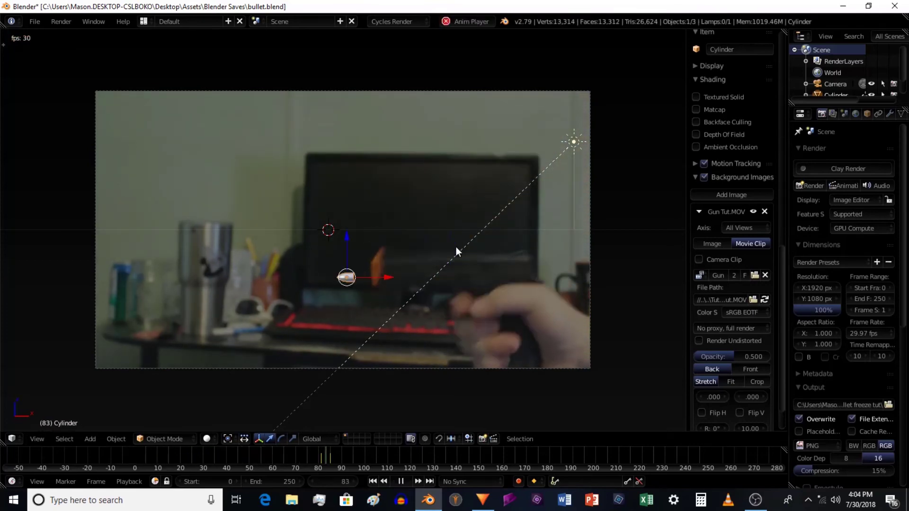
key(alt+a)
Step back frame by frame to the bullet's first keyframe at frame 81
key(Left)
key(Left)
key(Left)
key(Left)
key(Left)
key(Left)
key(Left)
key(Left)
key(Left)
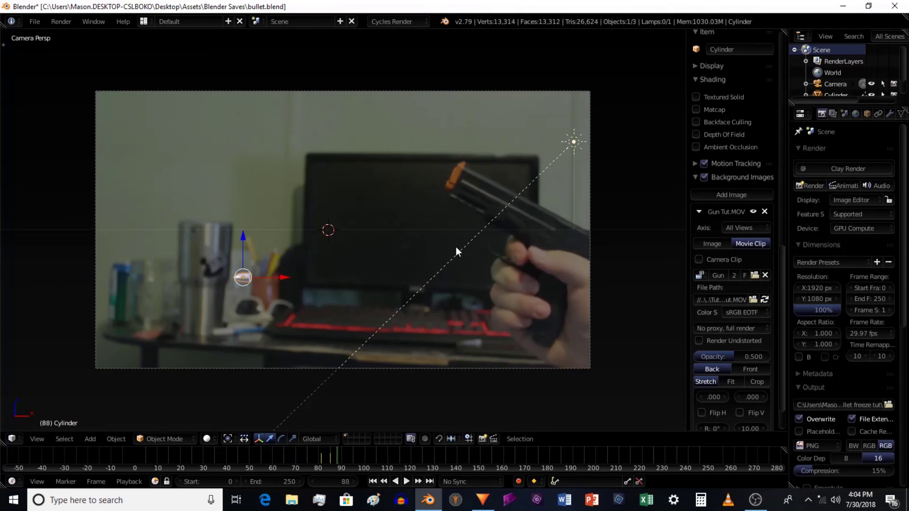
key(Left)
key(Left)
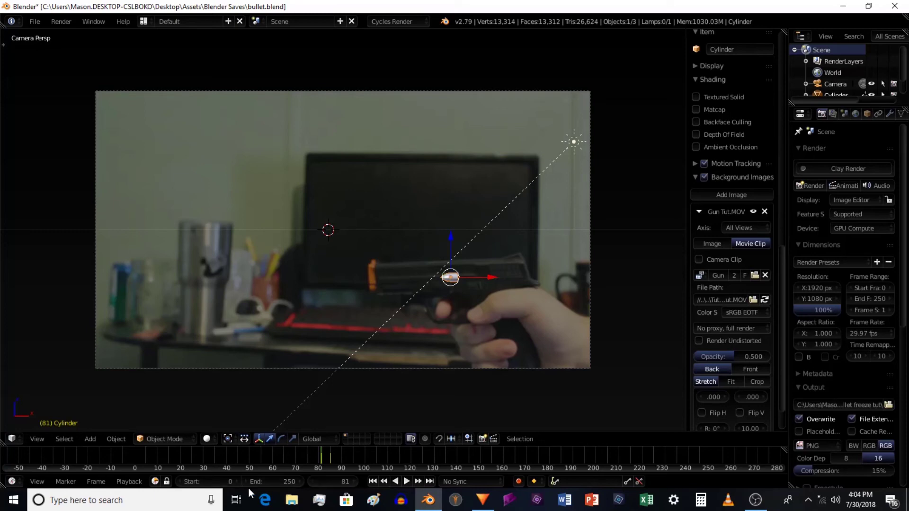
Limit the animation range to start at frame 81 and end at frame 85
click(224, 480)
text(81)
key(Return)
click(331, 452)
click(263, 482)
text(85)
key(Return)
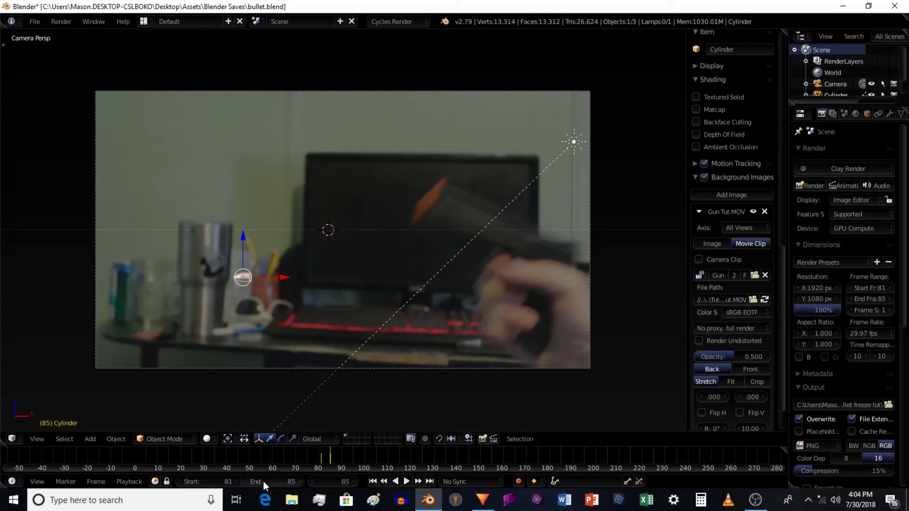
Play the shortened frame range and widen the properties editor so the render settings are fully readable
key(alt+a)
key(Escape)
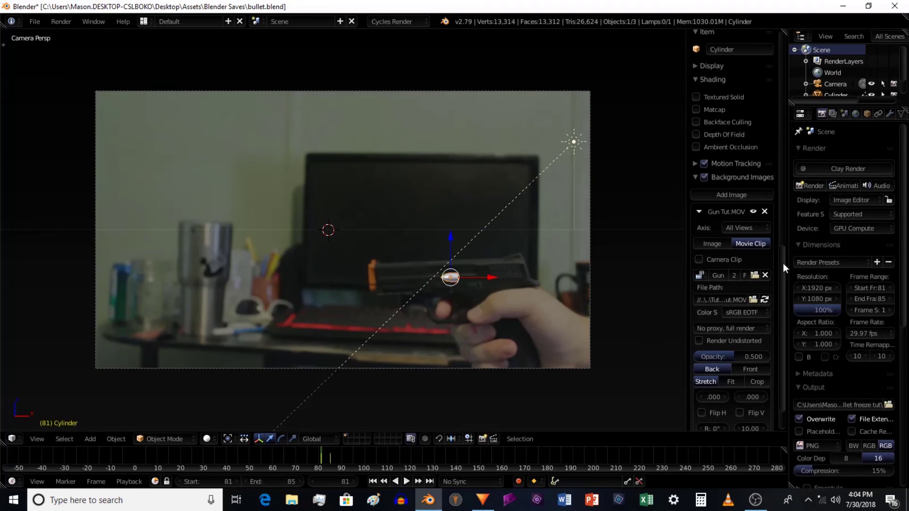
drag(789, 240, 610, 240)
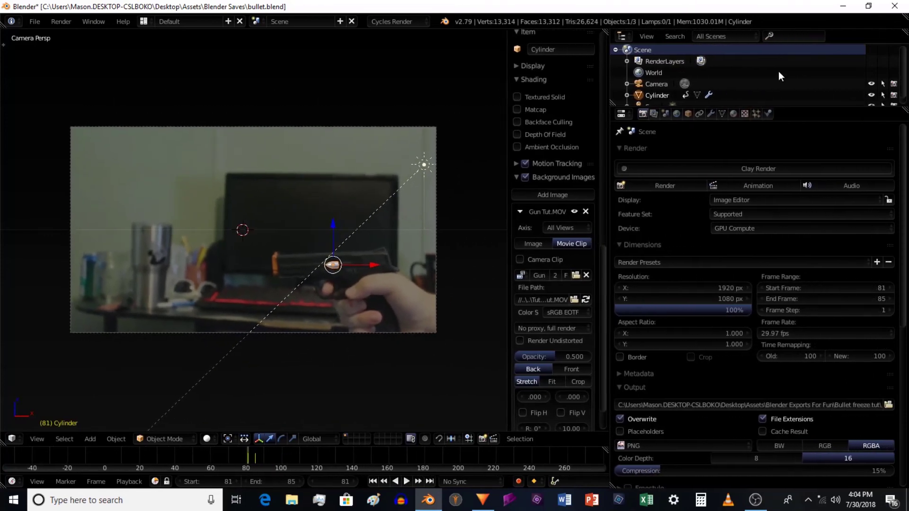
Replay the bullet's shot between the two keyframes and step back to frame 81
key(alt+a)
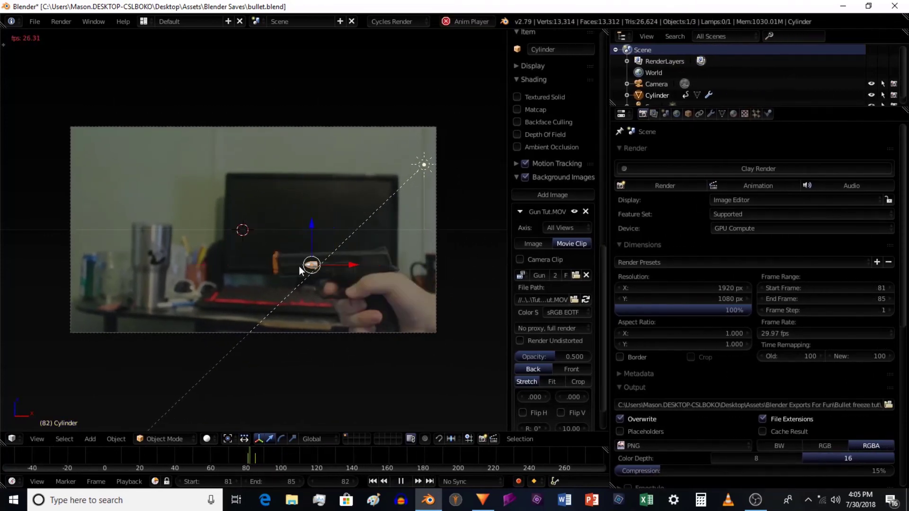
key(alt+a)
key(alt+a)
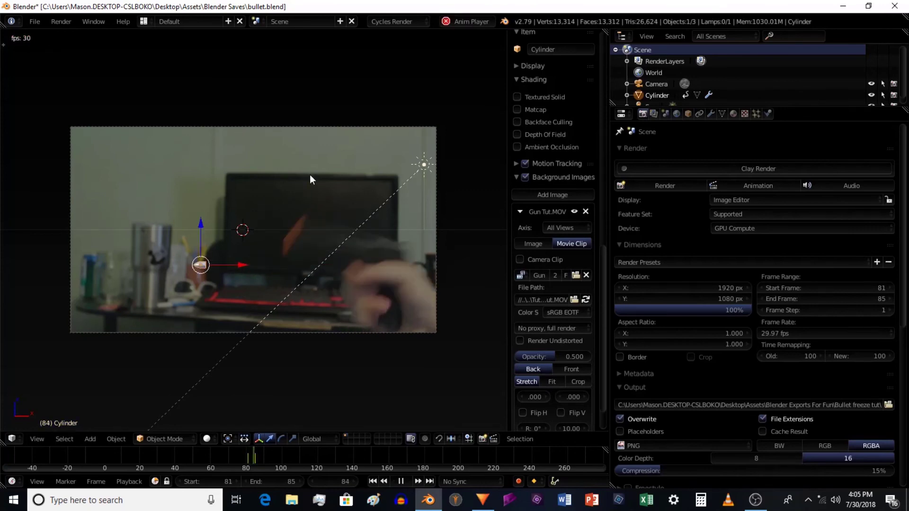
key(alt+a)
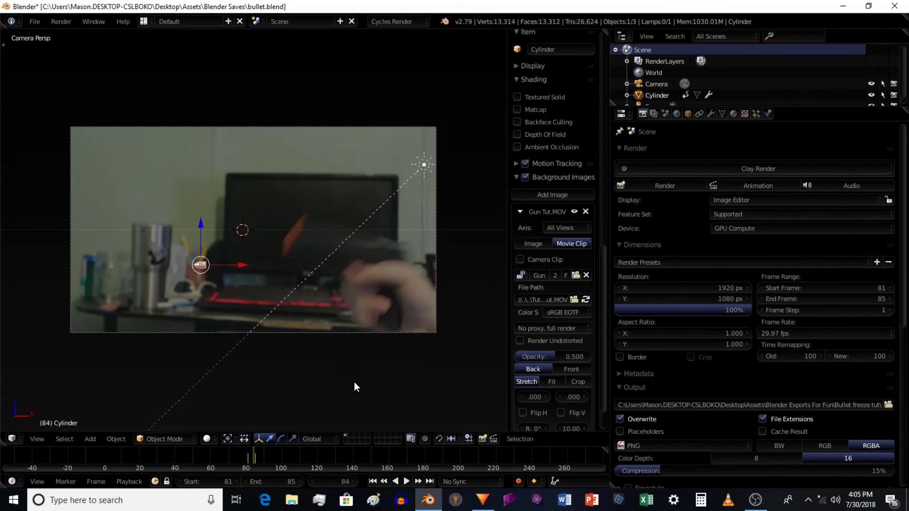
key(Left)
key(Left)
key(Left)
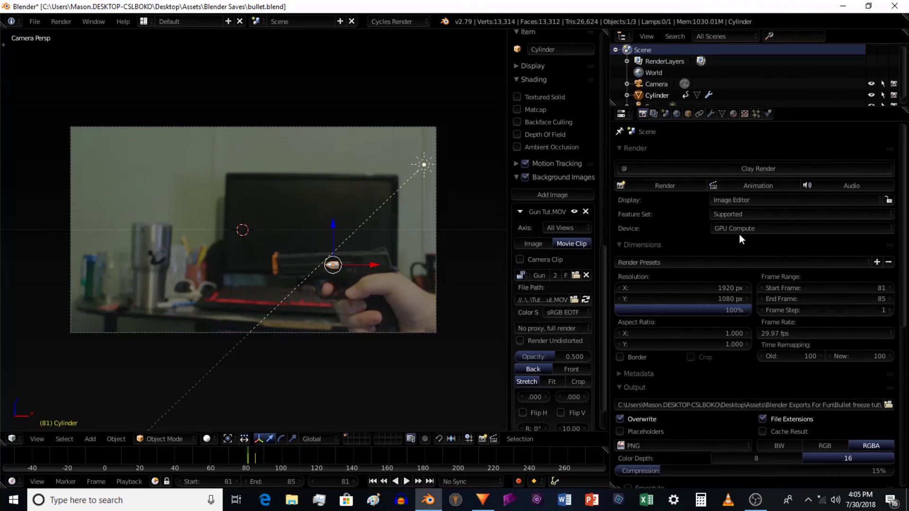
Set the render resolution to 1920 by 1080 px at 100% scale
scroll(717, 316, down, 5)
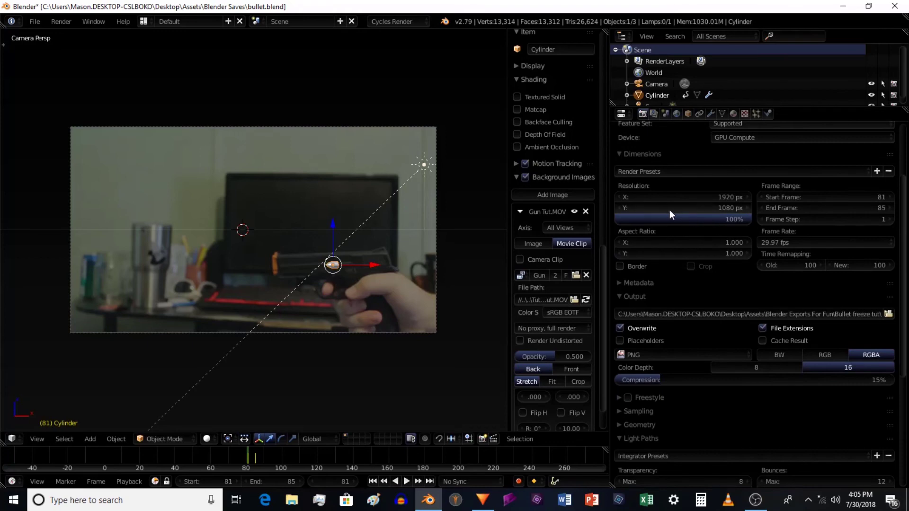
drag(723, 220, 751, 219)
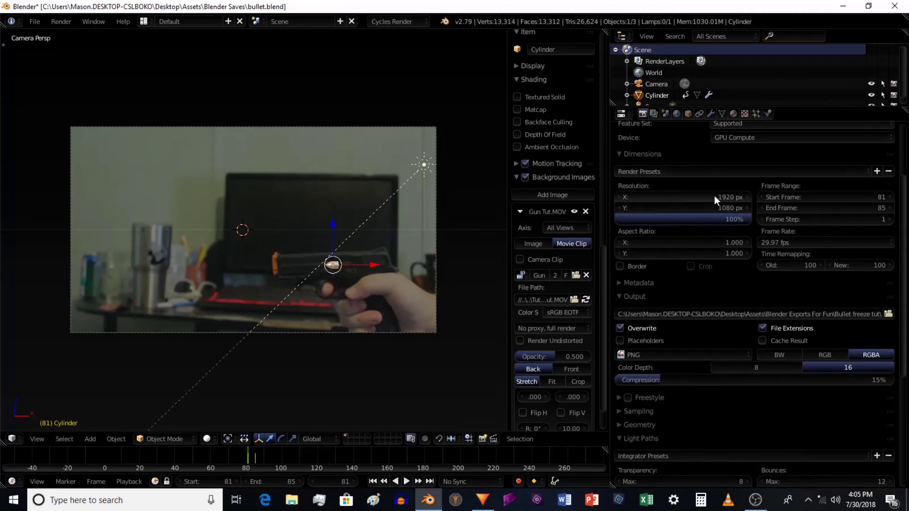
drag(681, 197, 748, 209)
click(729, 209)
click(725, 194)
text(1920)
key(Return)
click(705, 209)
text(1080)
key(Return)
Choose PNG as the output file format, collapse the Light Paths settings and expand the Sampling settings
scroll(748, 316, down, 2)
scroll(748, 314, down, 2)
click(694, 265)
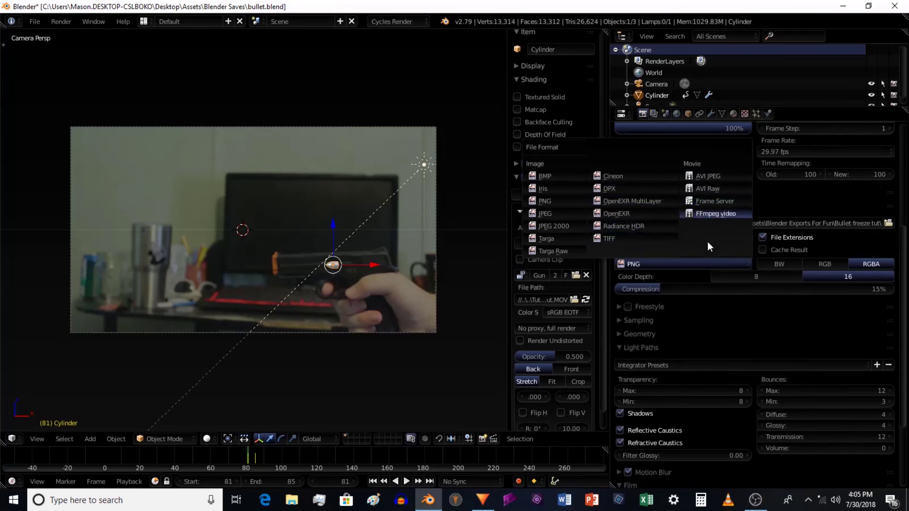
click(553, 200)
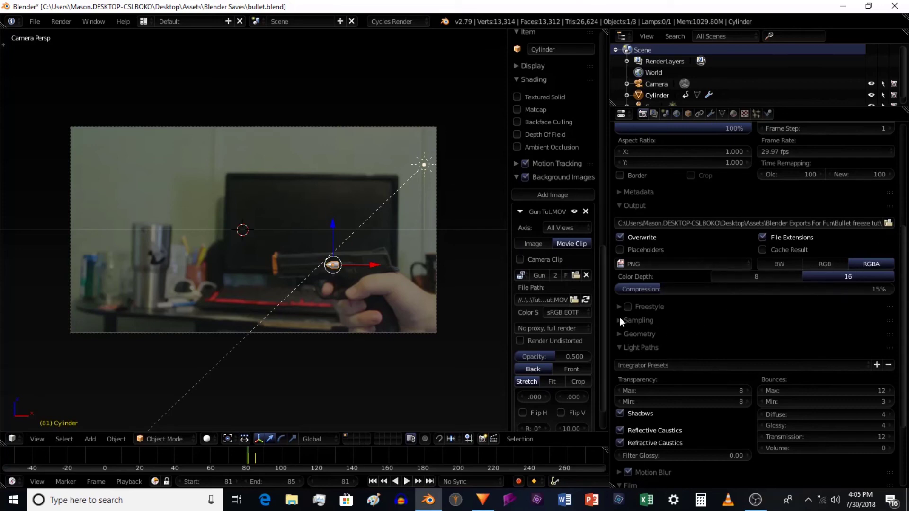
click(617, 348)
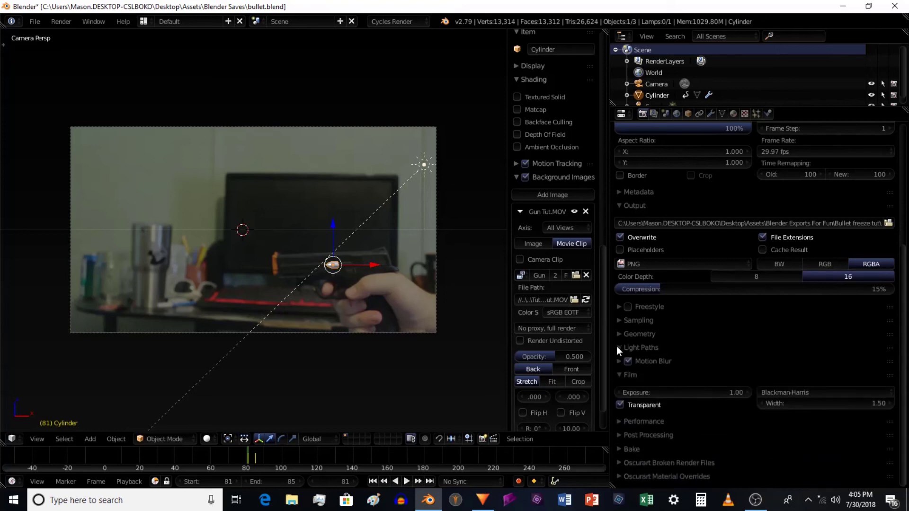
click(616, 320)
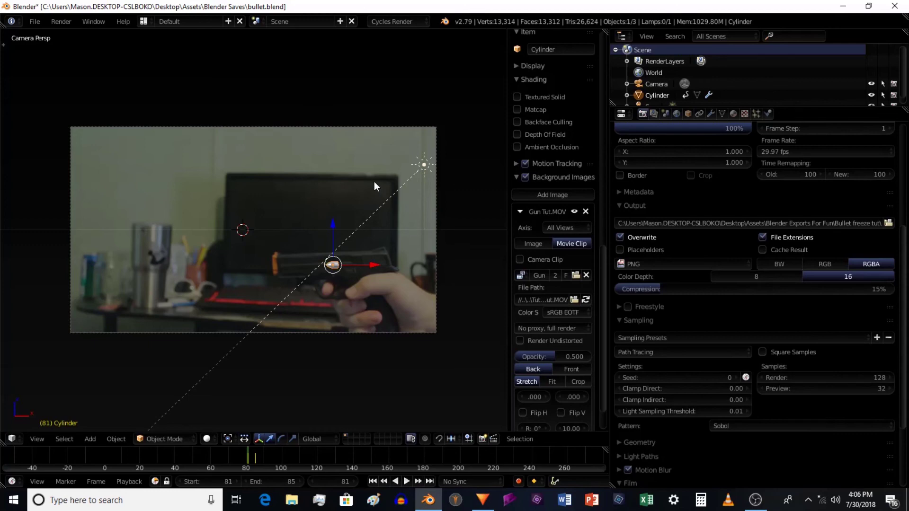
Preview the scene in rendered shading and examine the bullet up close against the gun footage
key(shift+z)
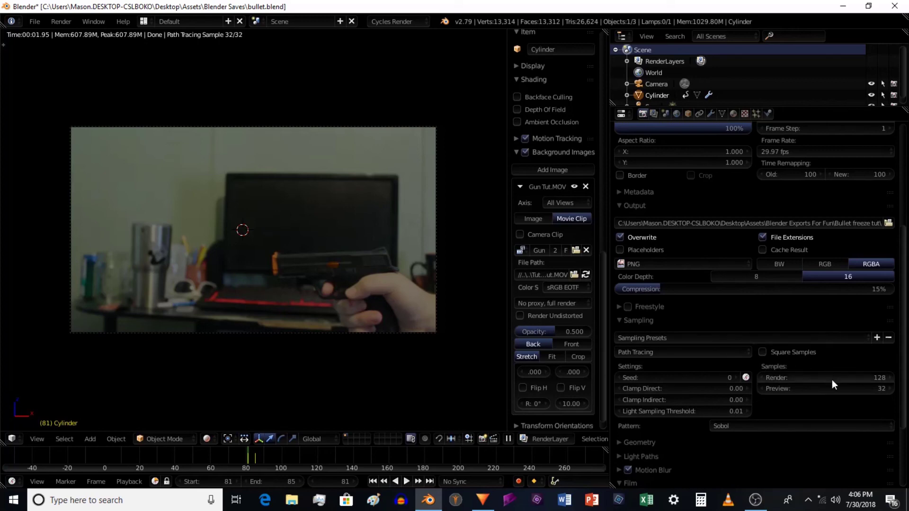
key(KP_0)
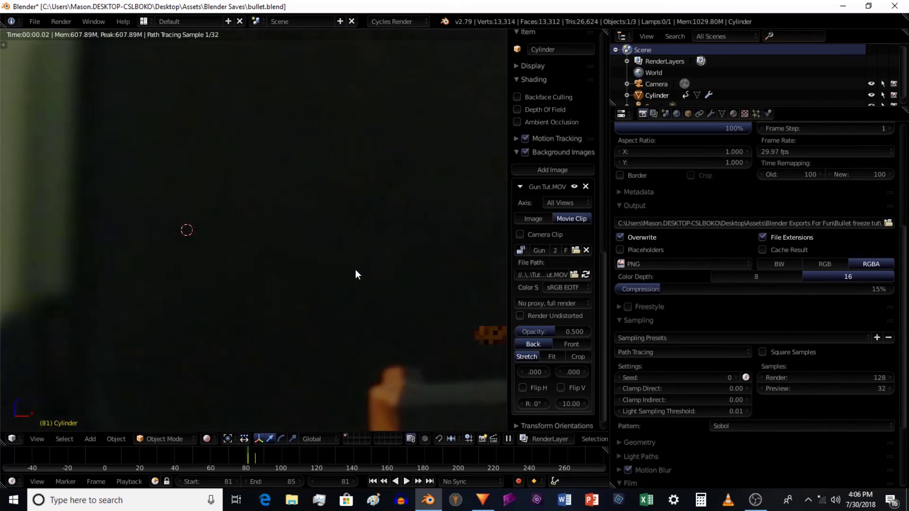
key(KP_0)
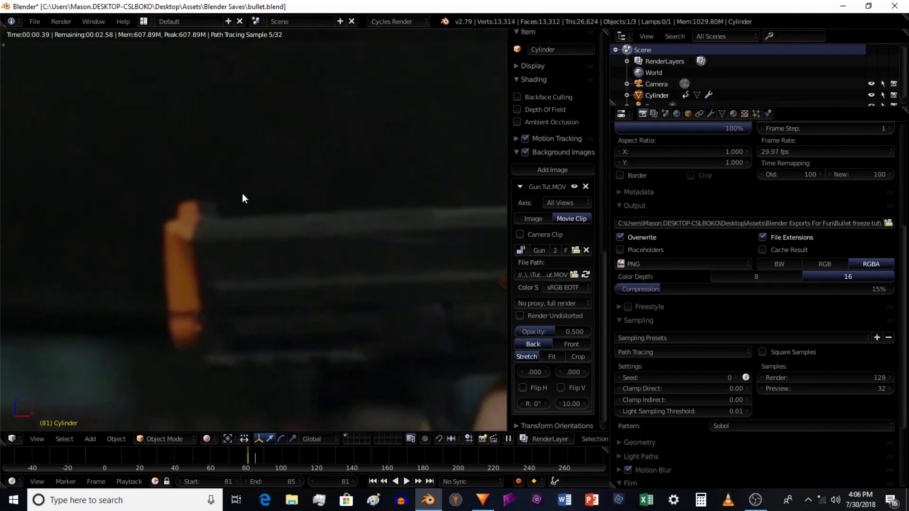
scroll(243, 196, down, 4)
scroll(246, 198, up, 2)
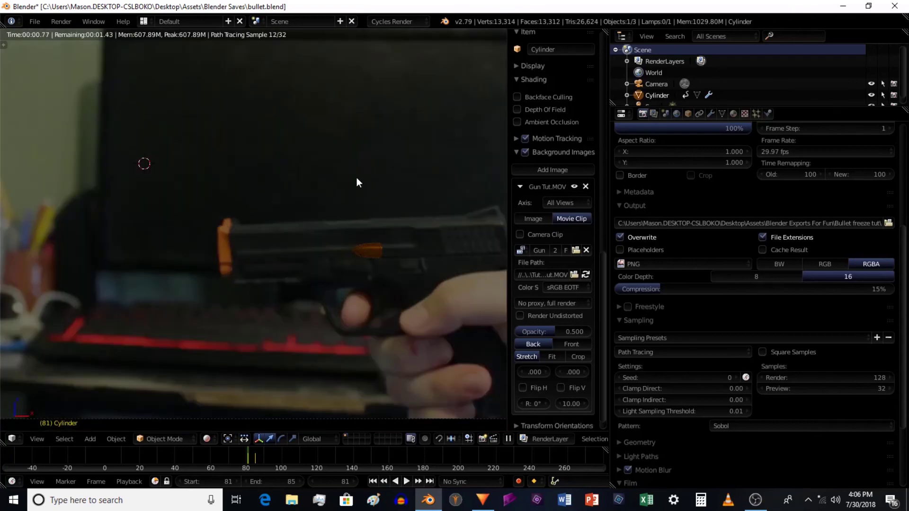
scroll(357, 182, down, 4)
scroll(357, 183, up, 5)
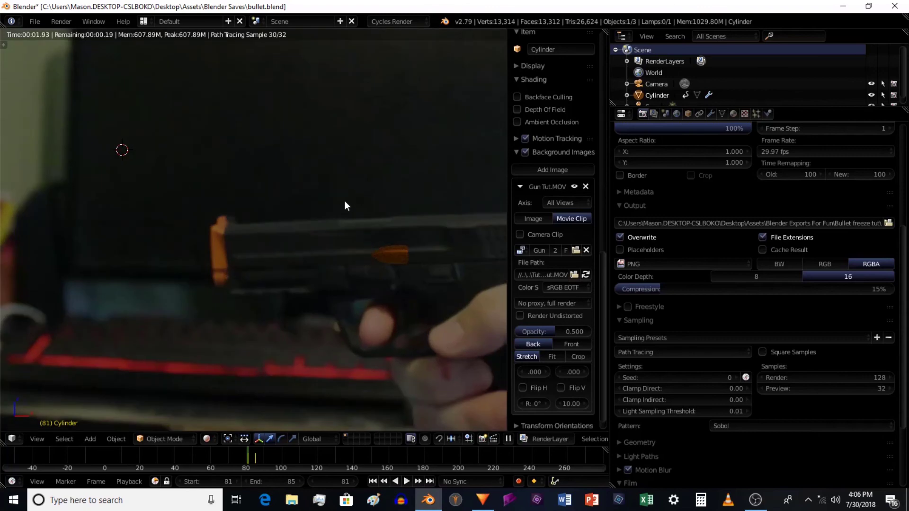
Inspect the rendered bullet's tip and surface in close-up, and check its placement over the gun through the camera
shift+middle_drag(345, 202, 234, 197)
scroll(263, 238, up, 5)
scroll(271, 240, up, 3)
shift+middle_drag(271, 241, 173, 169)
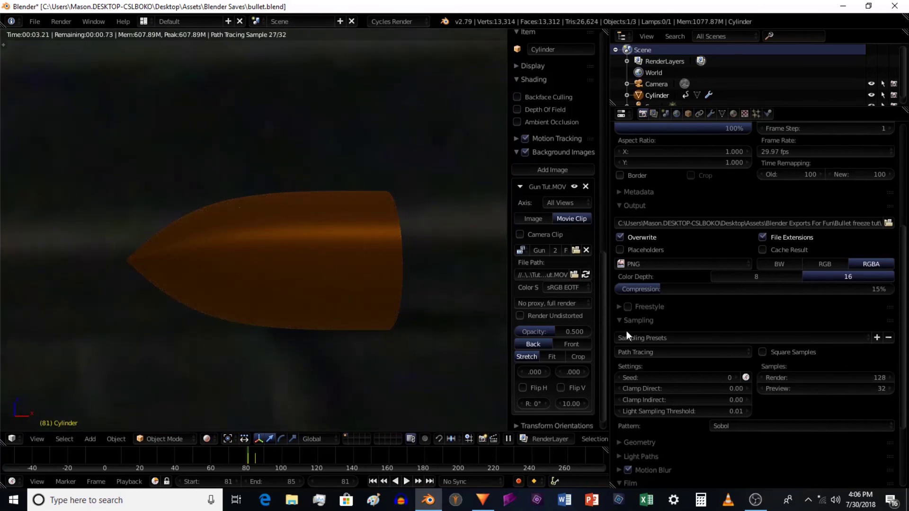
mouse_move(279, 244)
shift+middle_down()
mouse_move(295, 251)
mouse_move(284, 240)
shift+middle_up()
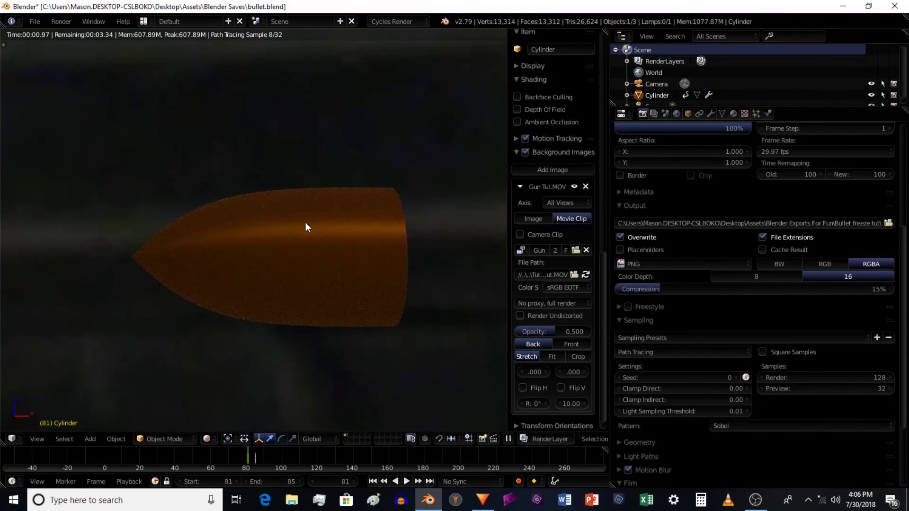
key(KP_0)
scroll(283, 251, up, 2)
scroll(363, 271, down, 4)
scroll(363, 269, up, 2)
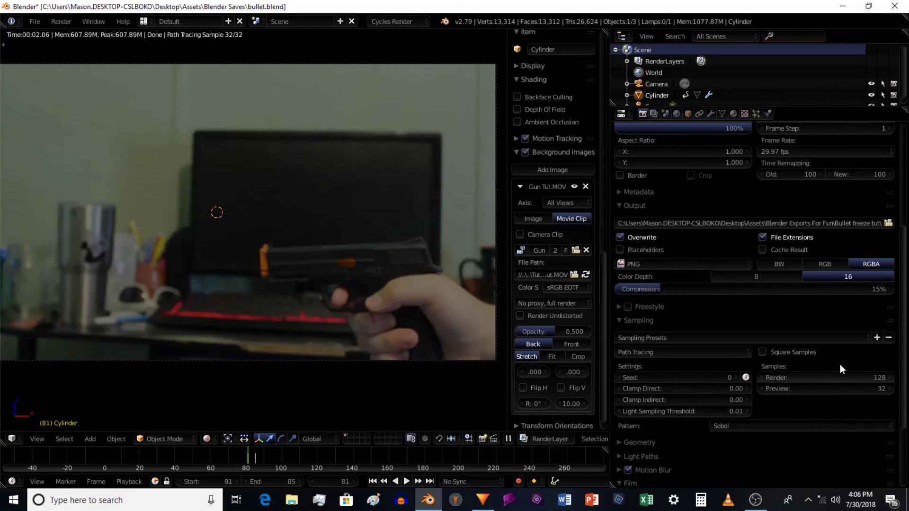
scroll(357, 258, up, 5)
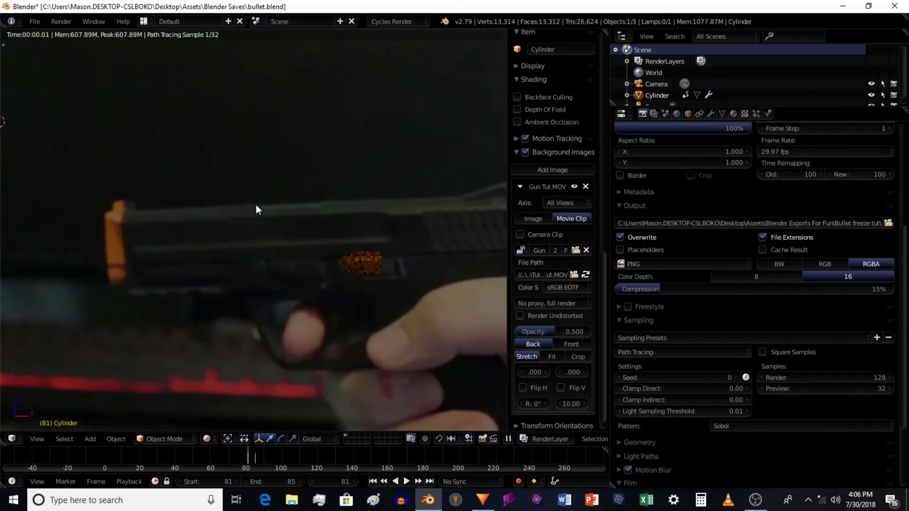
Collapse the Sampling settings and compare the camera preview with the film's Transparent option off and on, leaving it on
click(623, 321)
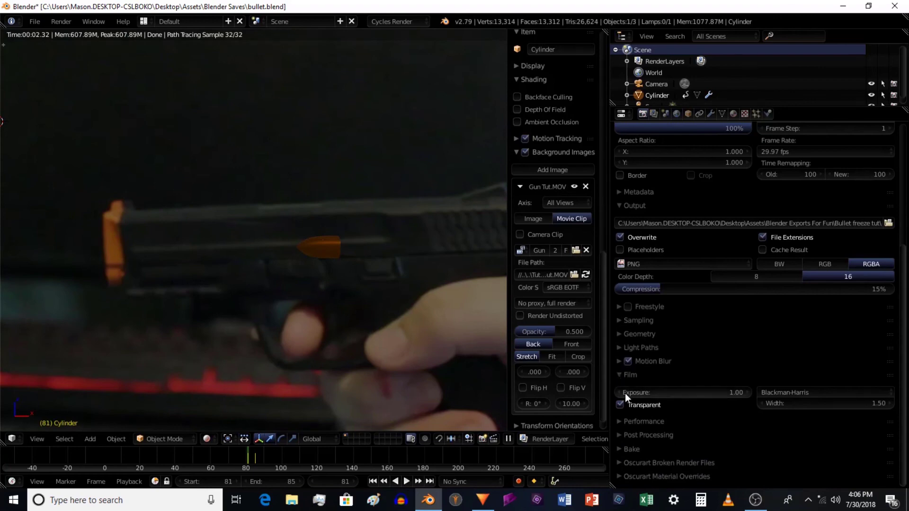
click(623, 403)
click(623, 403)
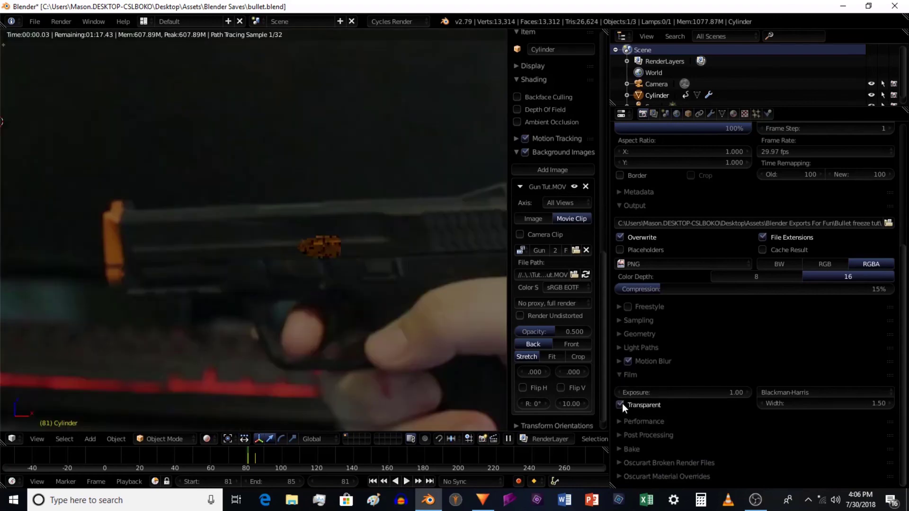
scroll(408, 261, down, 4)
scroll(286, 220, up, 4)
scroll(351, 261, down, 1)
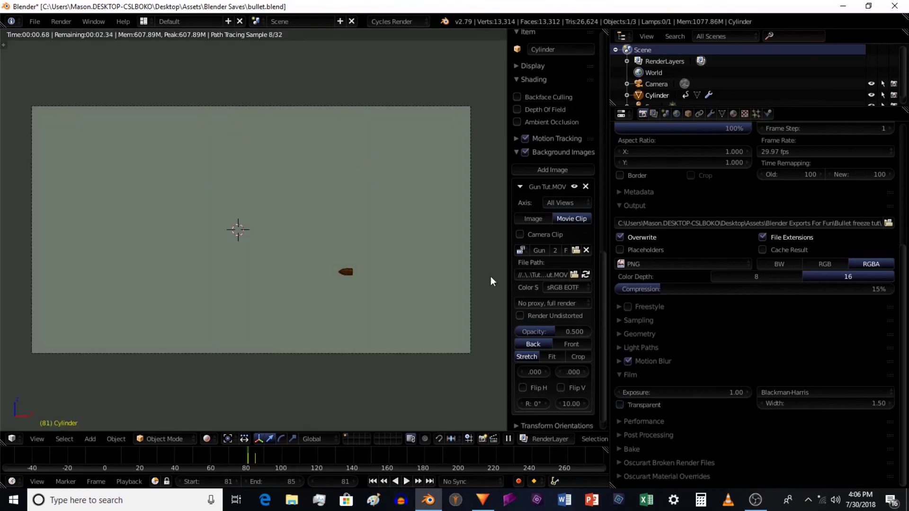
click(620, 405)
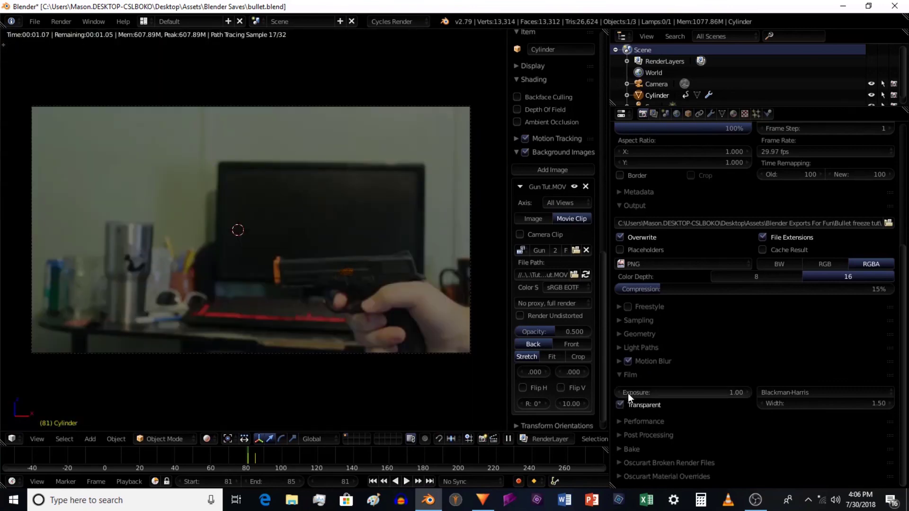
double_click(620, 405)
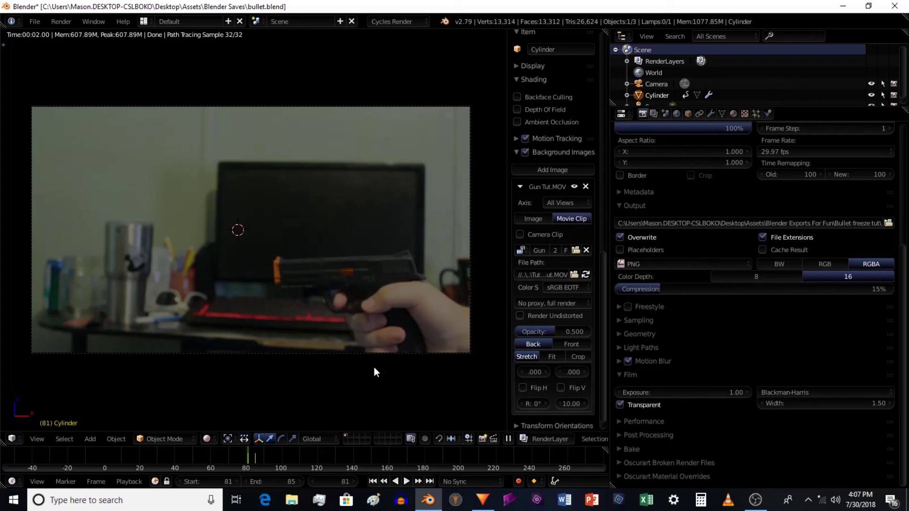
Expand the Performance settings and show the Auto Tile Size options for the render tiles
click(615, 420)
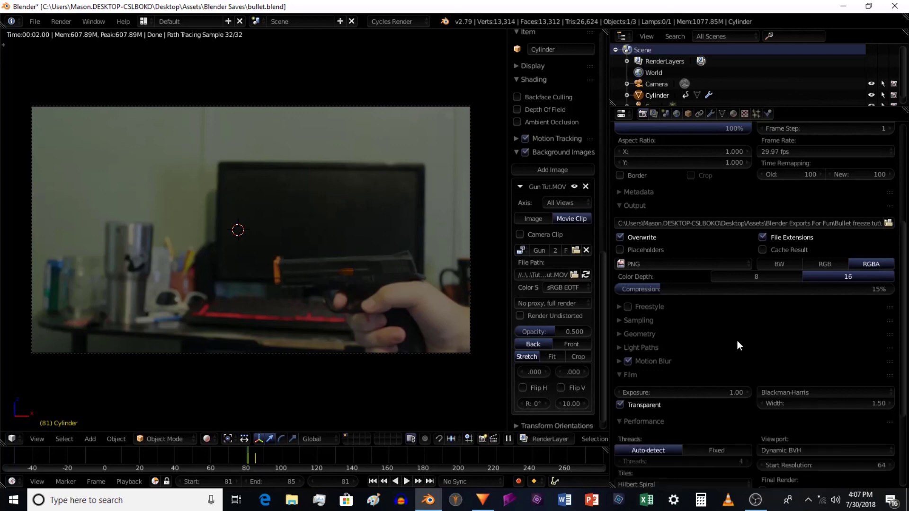
scroll(737, 340, down, 5)
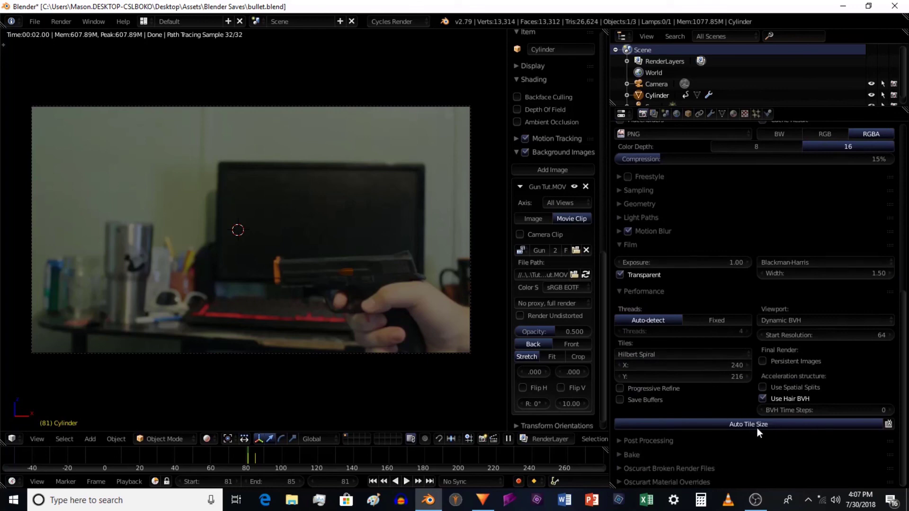
scroll(763, 232, up, 12)
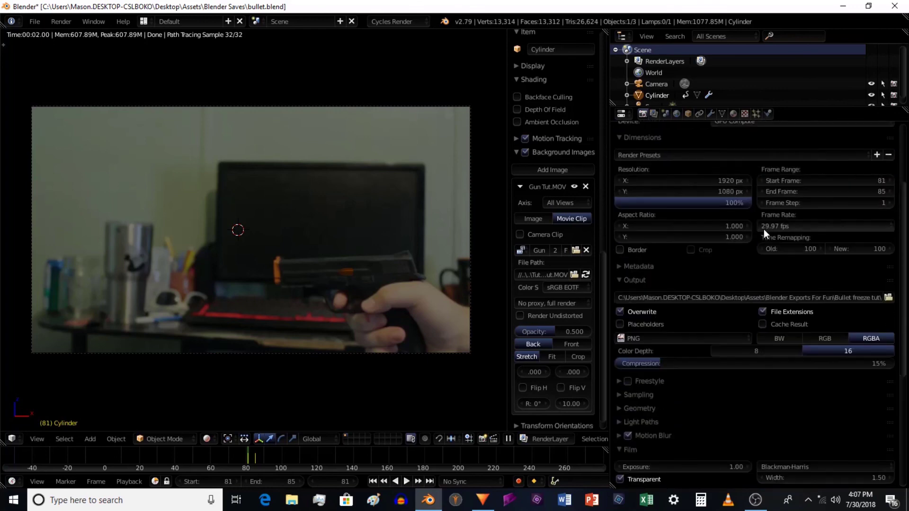
scroll(748, 351, down, 12)
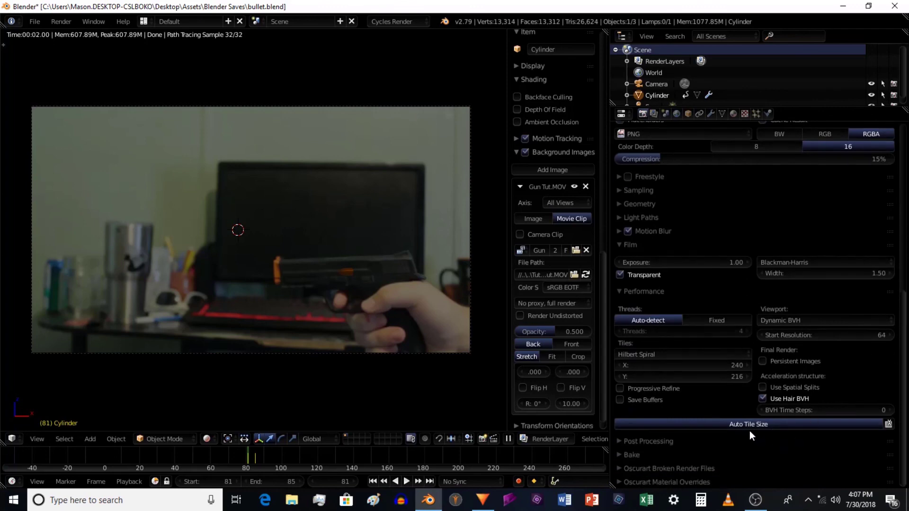
click(857, 424)
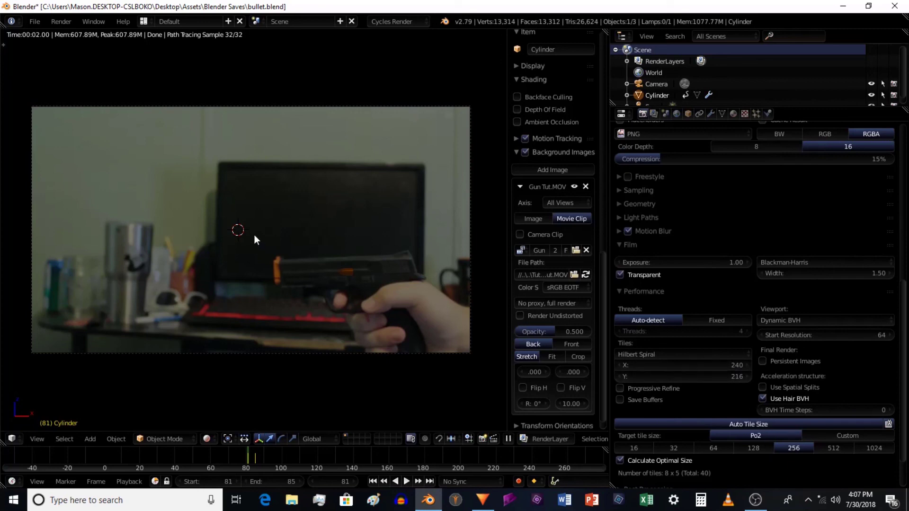
Search the add-ons in the user preferences for "auto", check the Render: Auto Tile Size add-on and close the preferences
key(ctrl+alt+u)
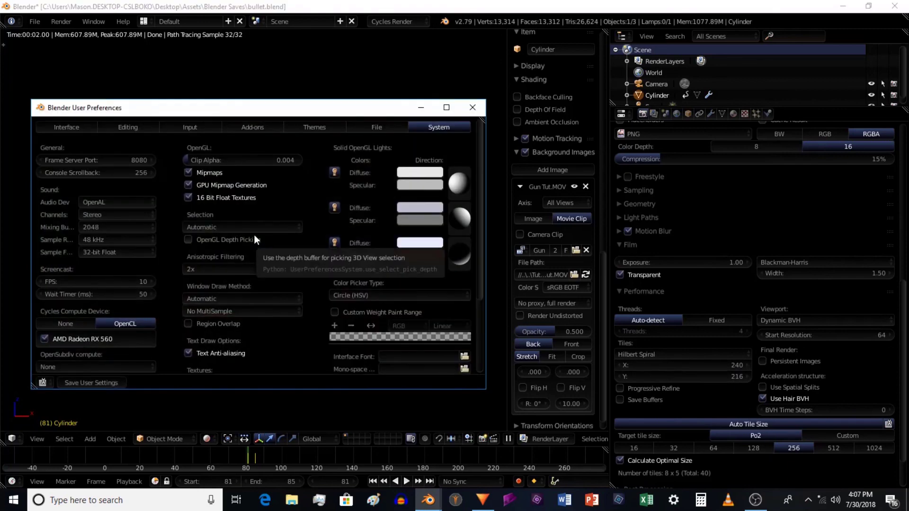
click(249, 127)
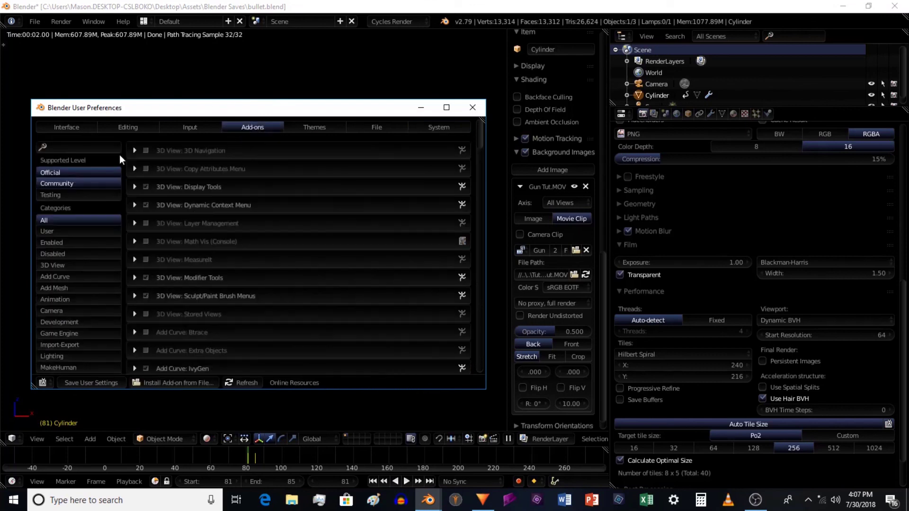
click(75, 148)
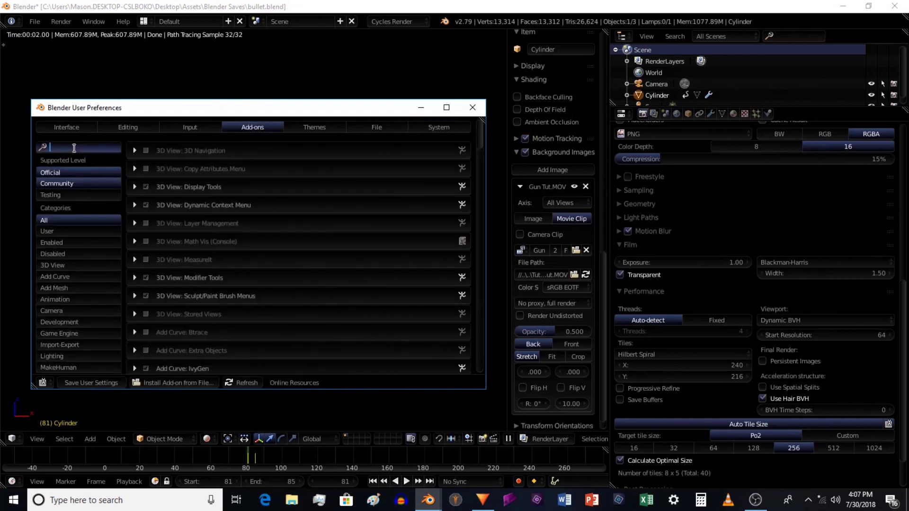
text(auto)
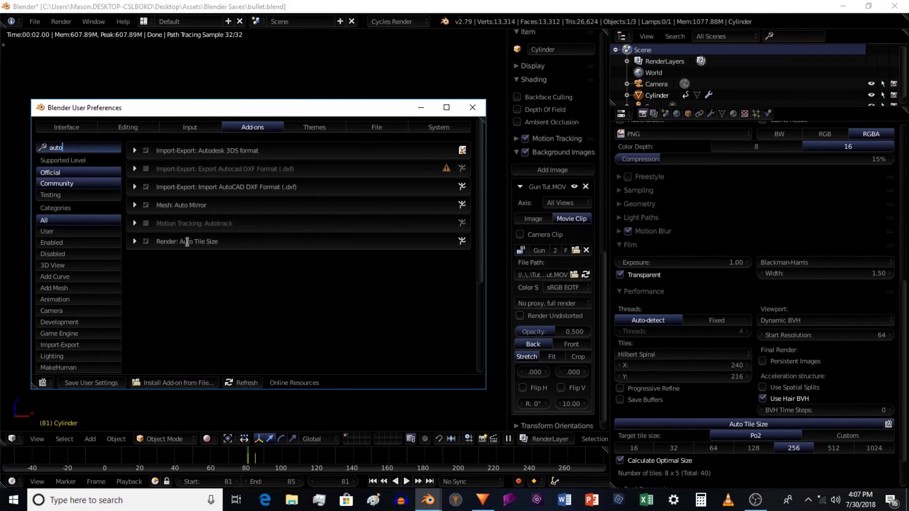
click(135, 242)
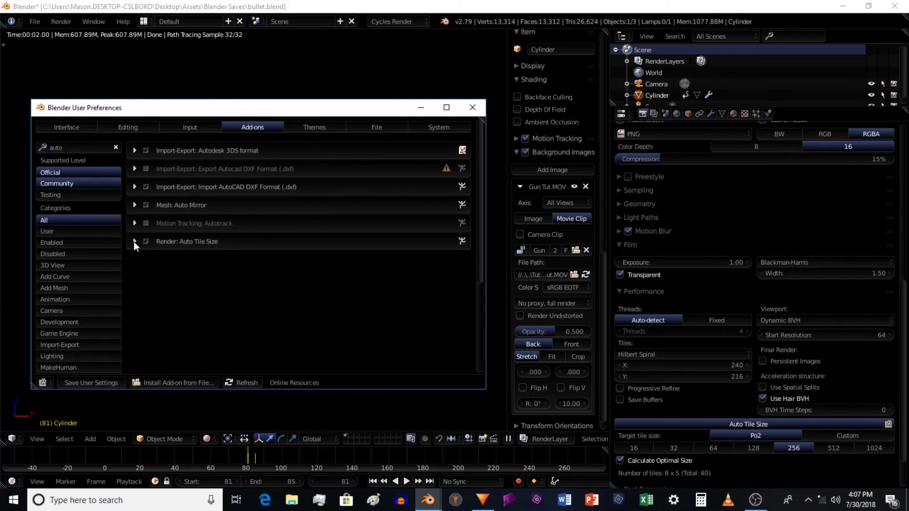
click(135, 242)
click(135, 242)
click(472, 109)
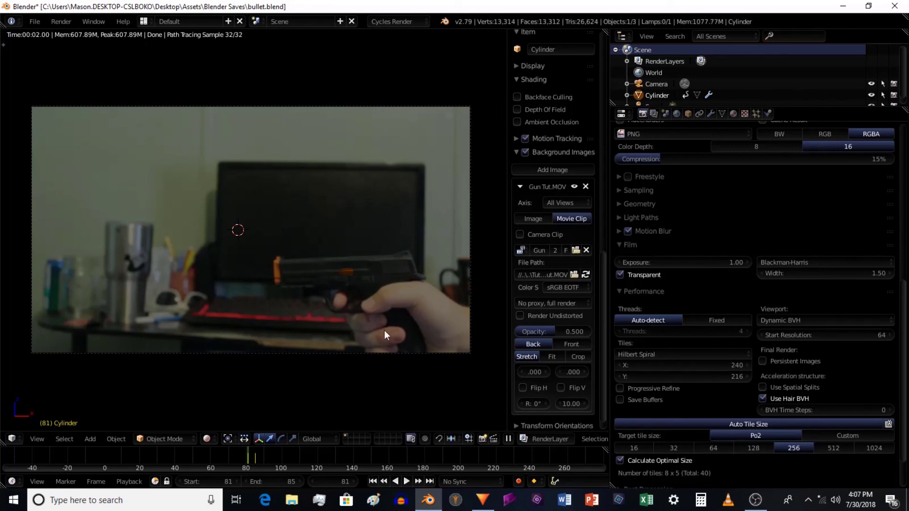
Save the project over the existing bullet.blend file and collapse the Performance and Film settings
key(ctrl+s)
click(149, 254)
click(620, 291)
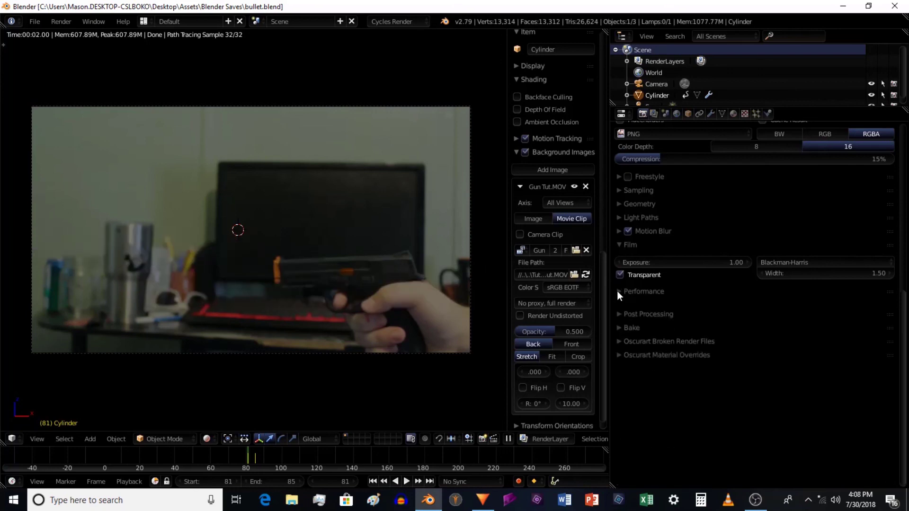
click(618, 245)
Check the contents of the Bullet freeze tut render output folder and leave the output path as it is
scroll(658, 273, up, 5)
scroll(663, 277, up, 10)
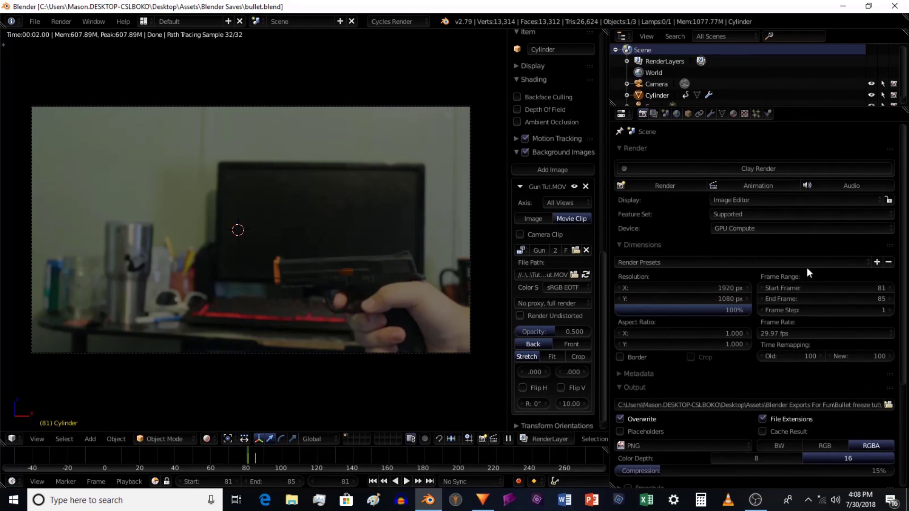
click(889, 404)
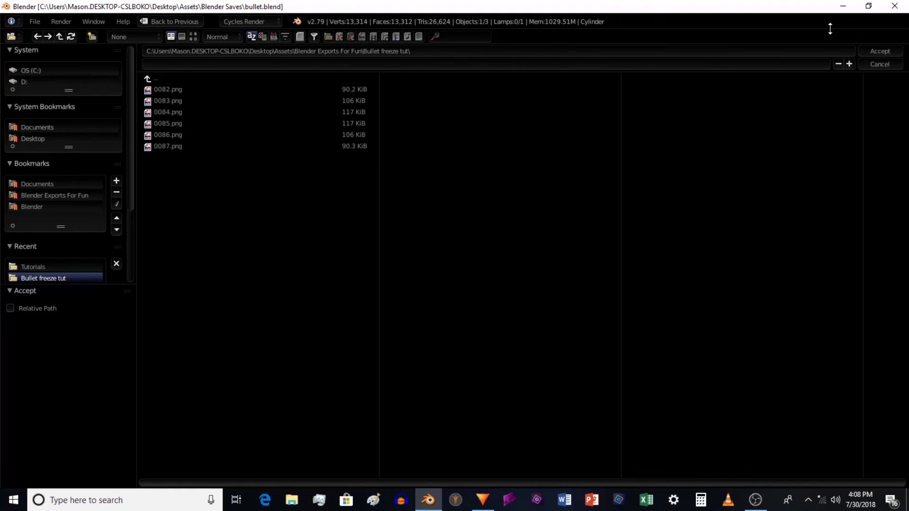
click(879, 64)
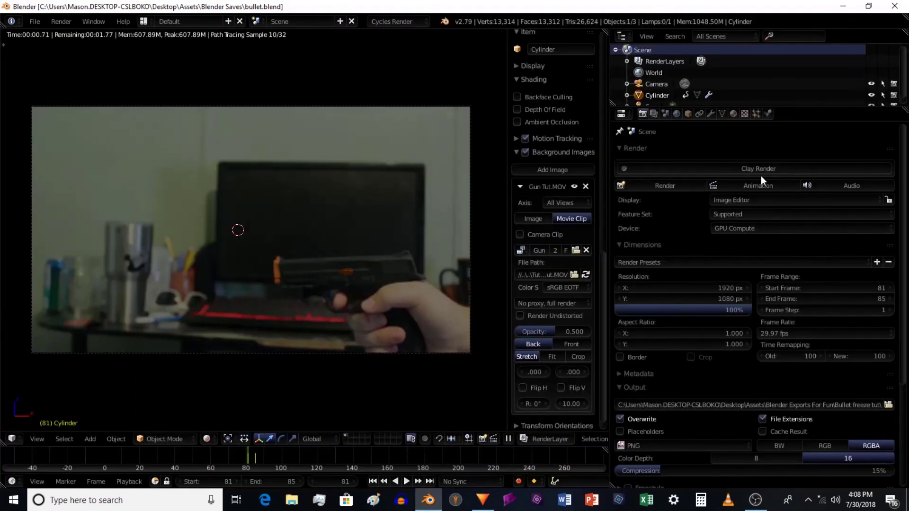